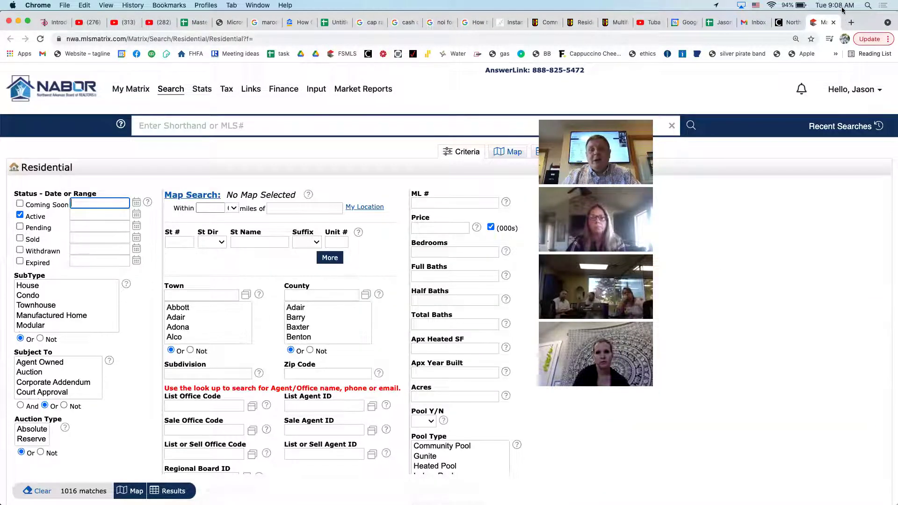
pyautogui.click(670, 252)
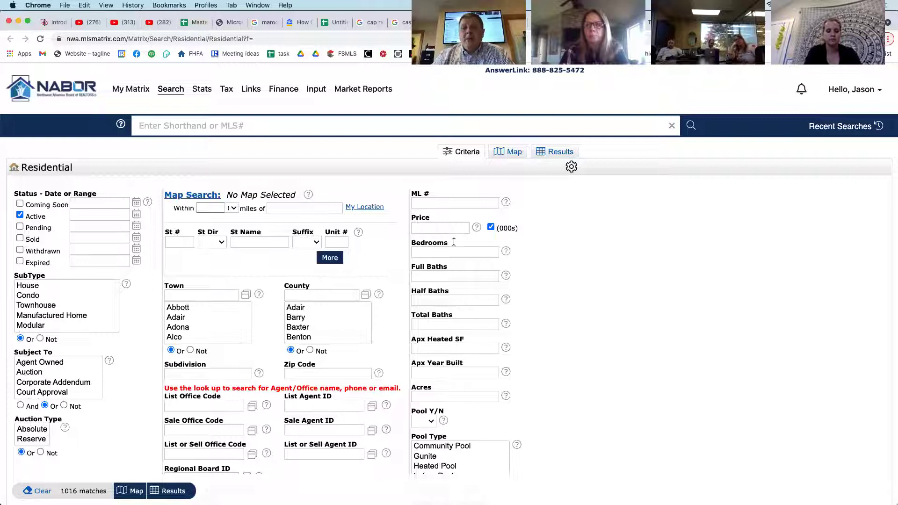
# Set the residential search criteria to 3+ bedrooms and 2+ full baths
pyautogui.click(439, 252)
pyautogui.write('3')
pyautogui.press('Down')
pyautogui.press('Tab')
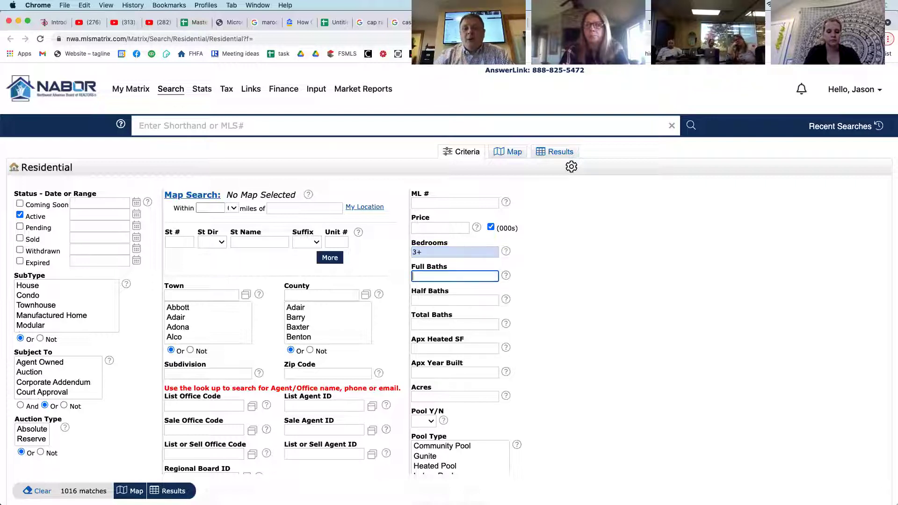
pyautogui.write('2')
pyautogui.press('Down')
pyautogui.press('Tab')
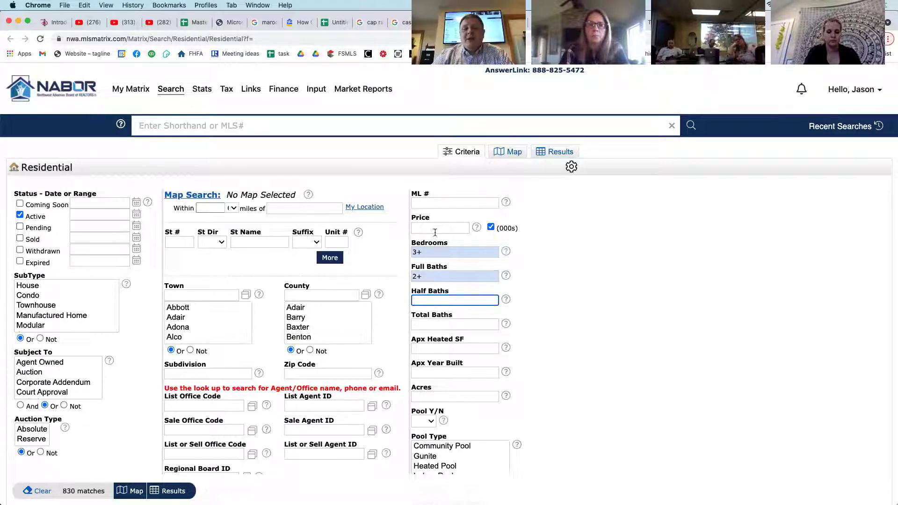
# Set the price range to 200-280 in thousands
pyautogui.click(439, 229)
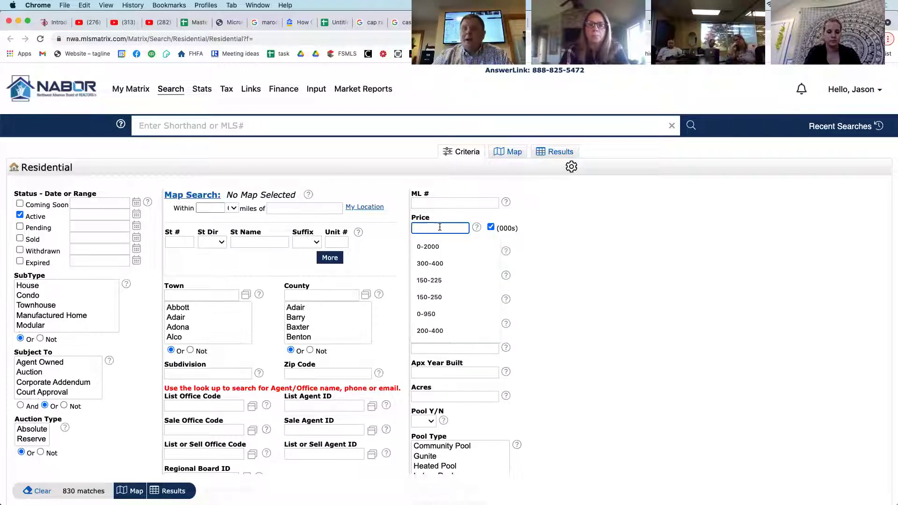
pyautogui.write('250-280')
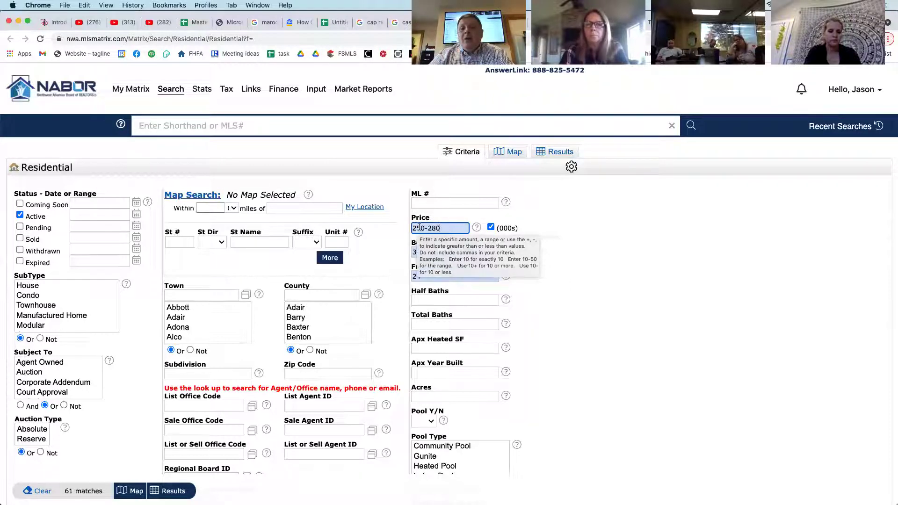
pyautogui.tripleClick(419, 227)
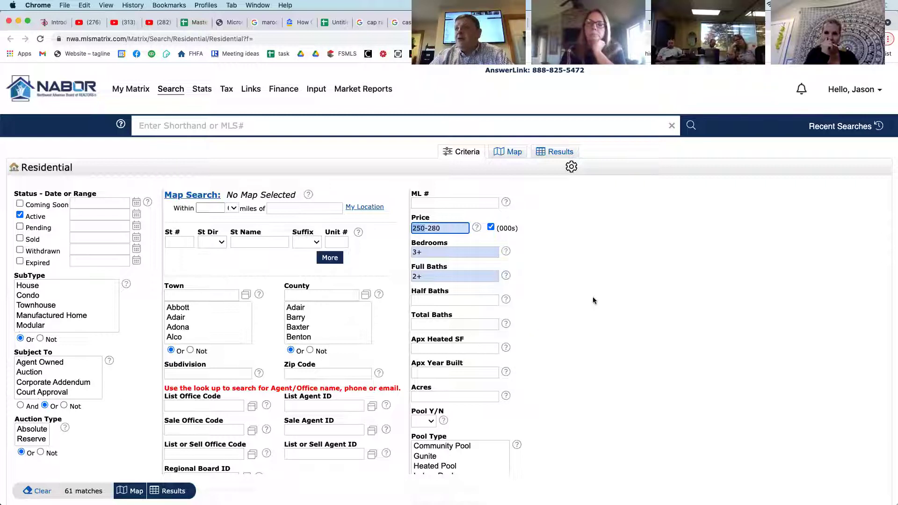
pyautogui.write('200')
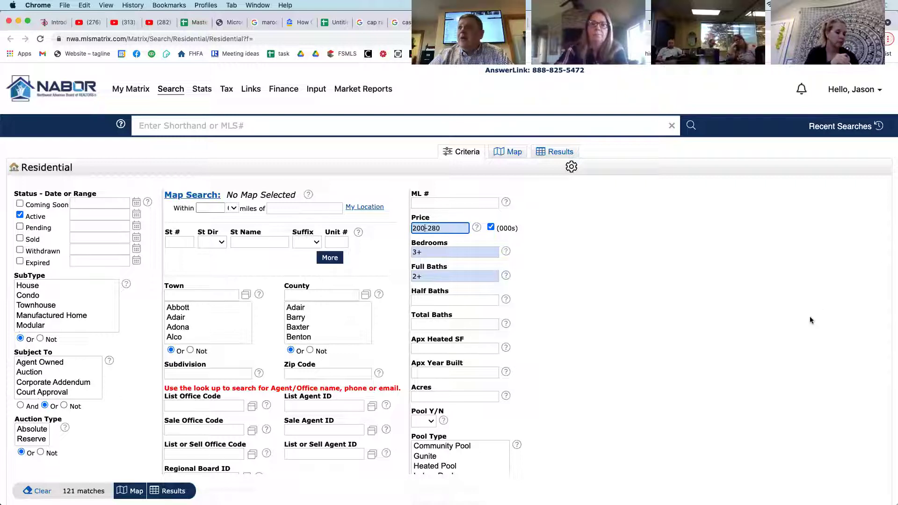
pyautogui.click(802, 384)
# Limit the approximate heated square footage to the range 1300-1800
pyautogui.scroll(-3, 802, 383)
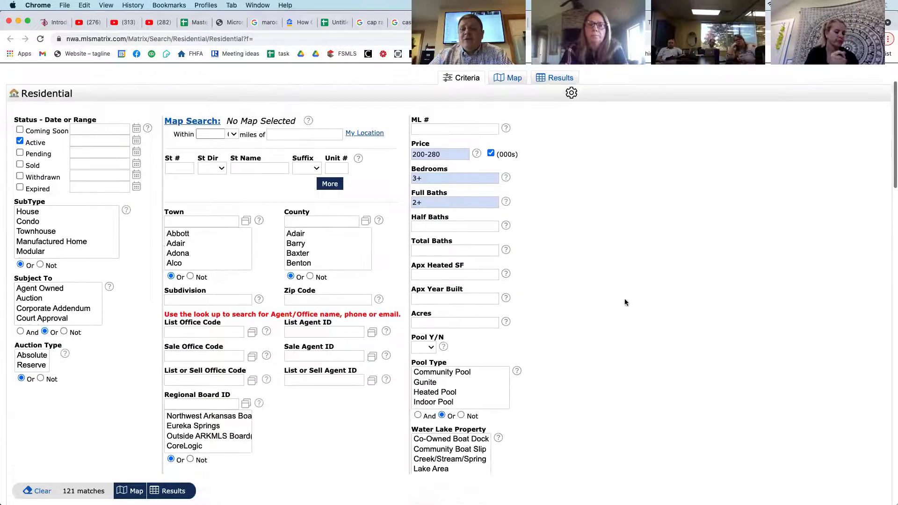
pyautogui.click(461, 275)
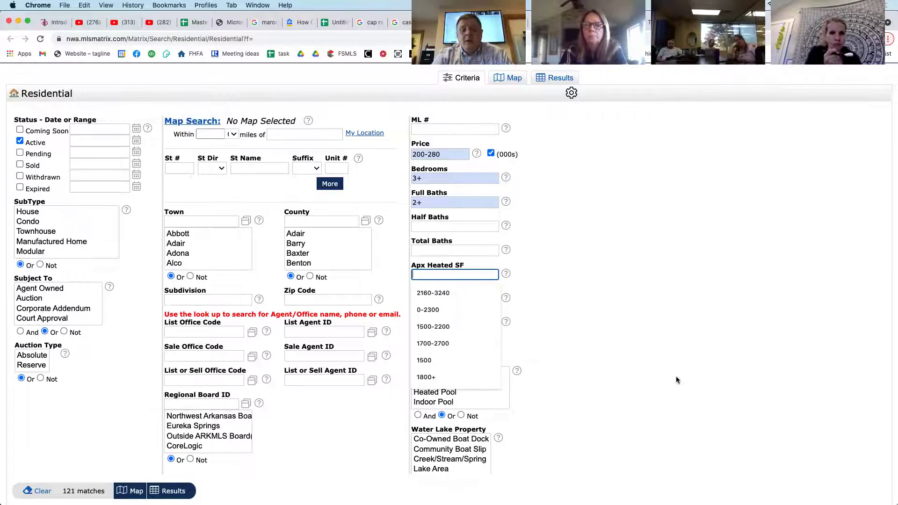
pyautogui.write('1300-1800')
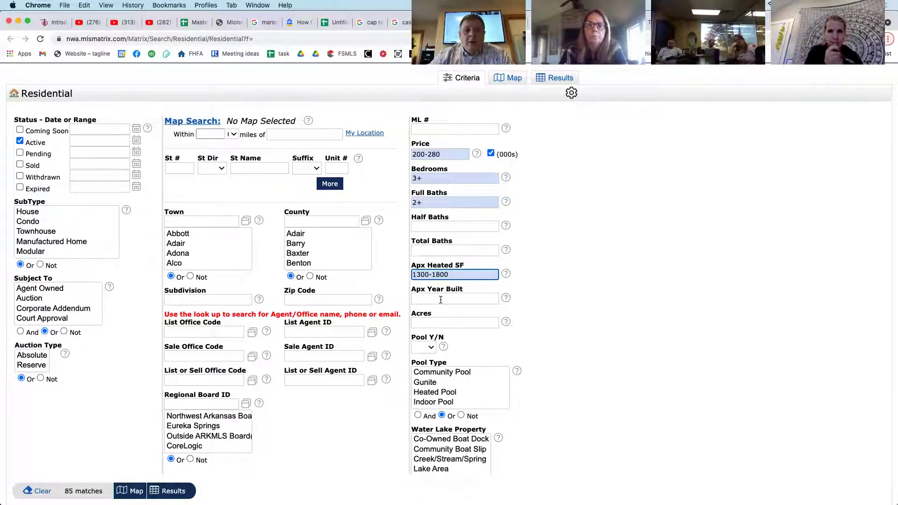
pyautogui.moveTo(441, 300)
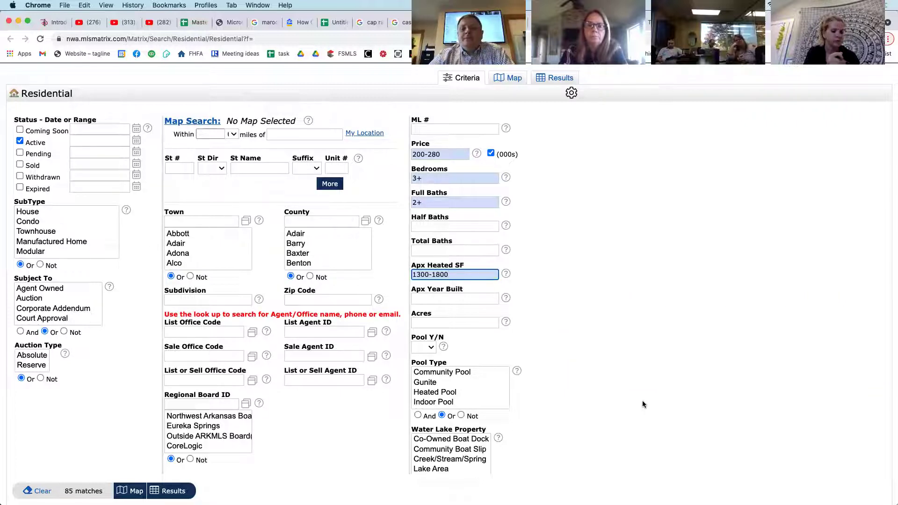
# Restrict the search to the town of Springdale
pyautogui.click(203, 220)
pyautogui.write('sprin')
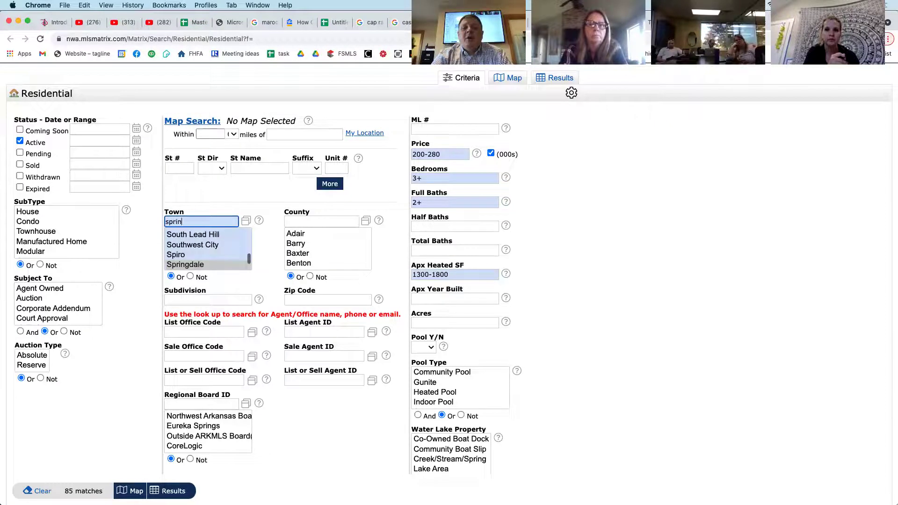
pyautogui.write('gdale')
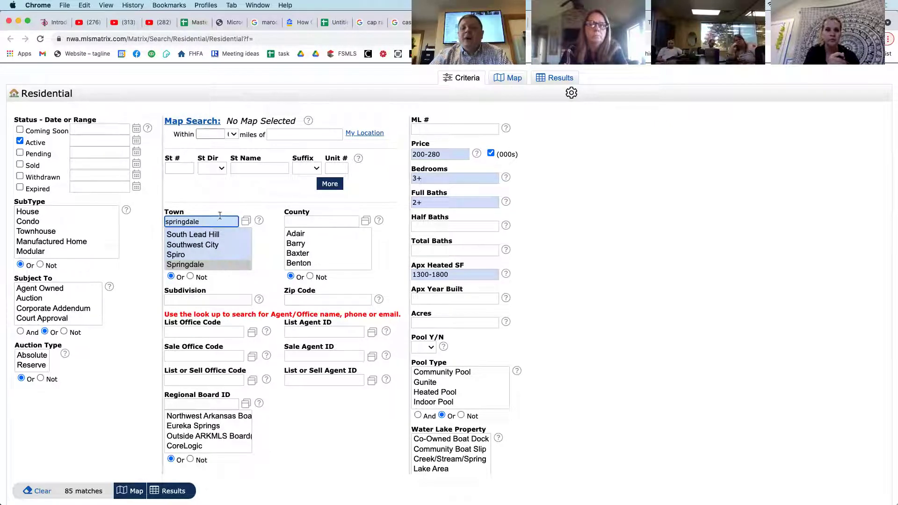
pyautogui.click(649, 295)
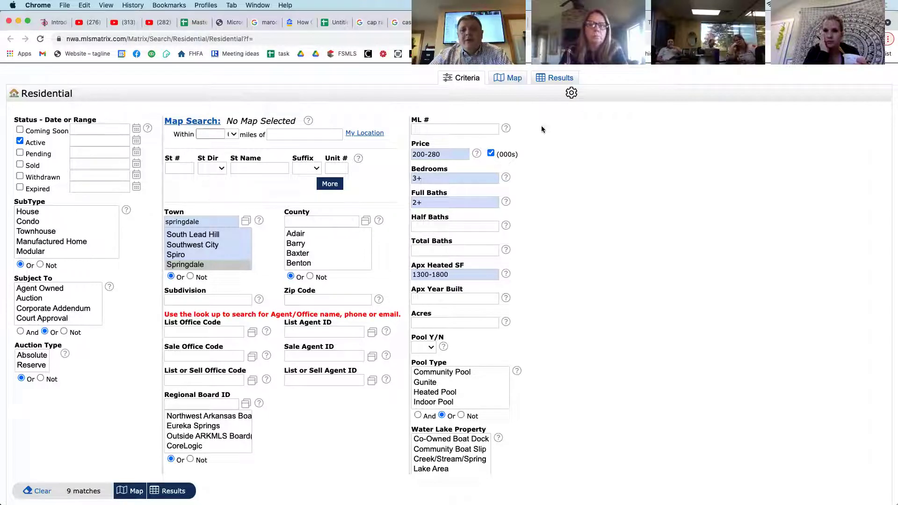
# Show the matches on the map and draw a closed polygon from Johnson around Bethel Heights, Elm Springs, Tontitown and western Springdale
pyautogui.click(515, 83)
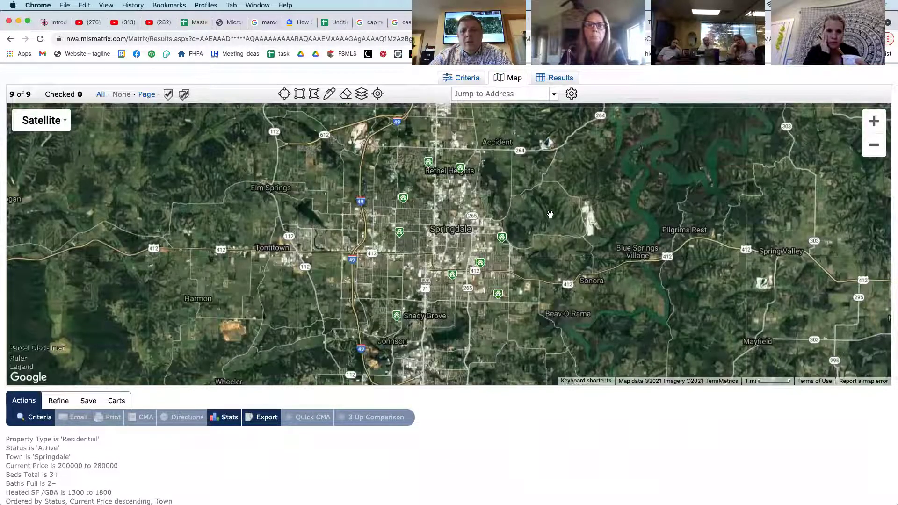
pyautogui.click(314, 95)
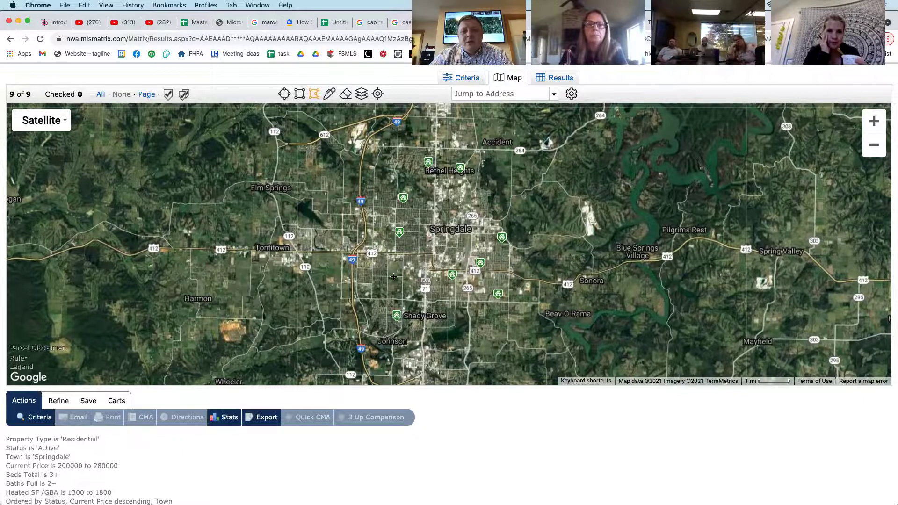
pyautogui.click(363, 350)
pyautogui.click(433, 340)
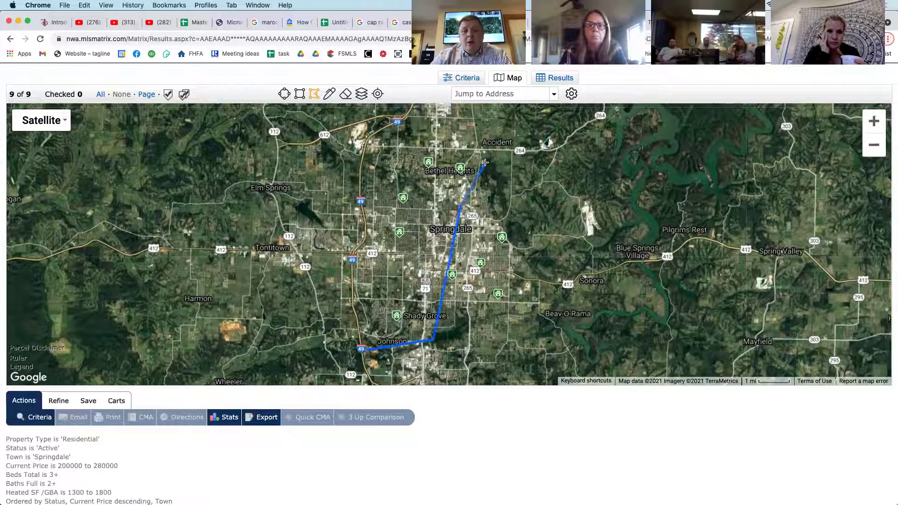
pyautogui.click(279, 152)
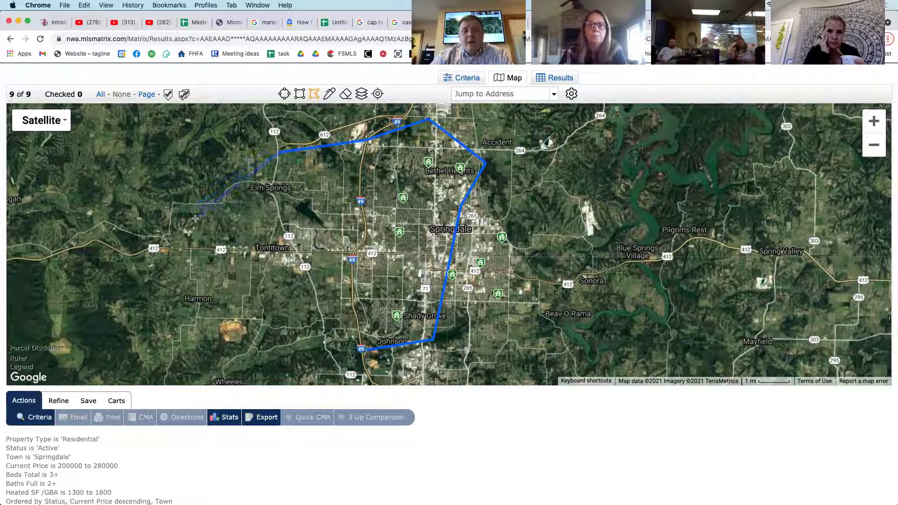
pyautogui.click(186, 151)
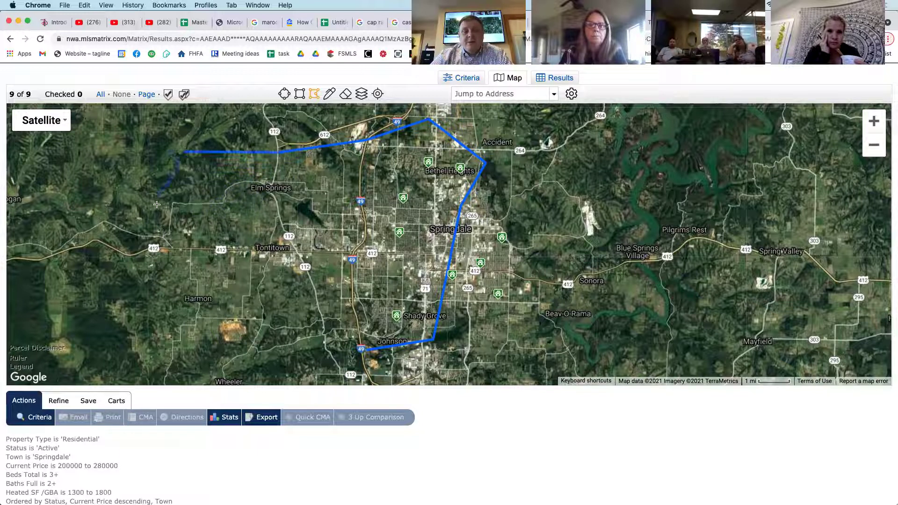
pyautogui.click(159, 223)
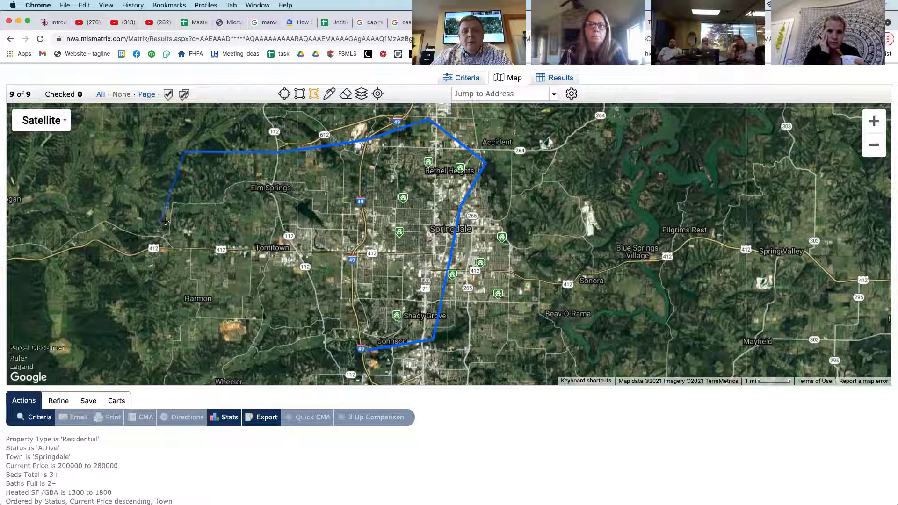
pyautogui.click(301, 149)
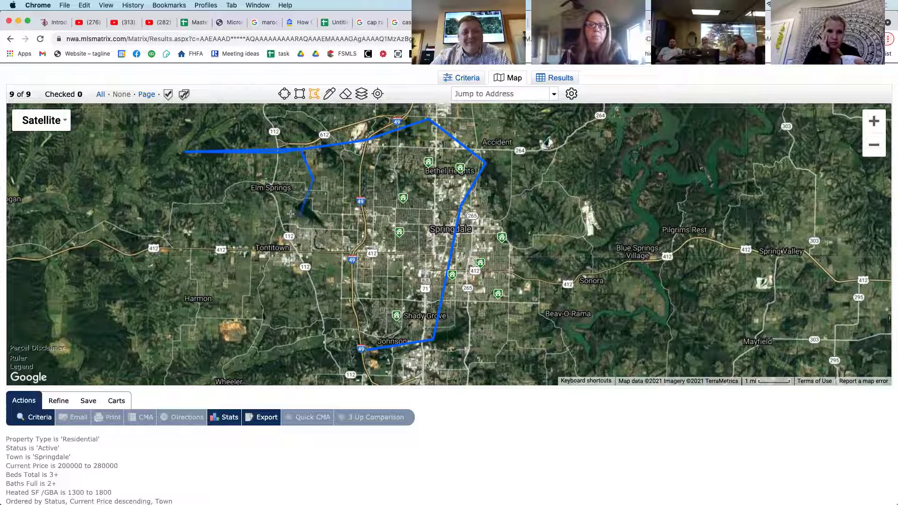
pyautogui.click(268, 201)
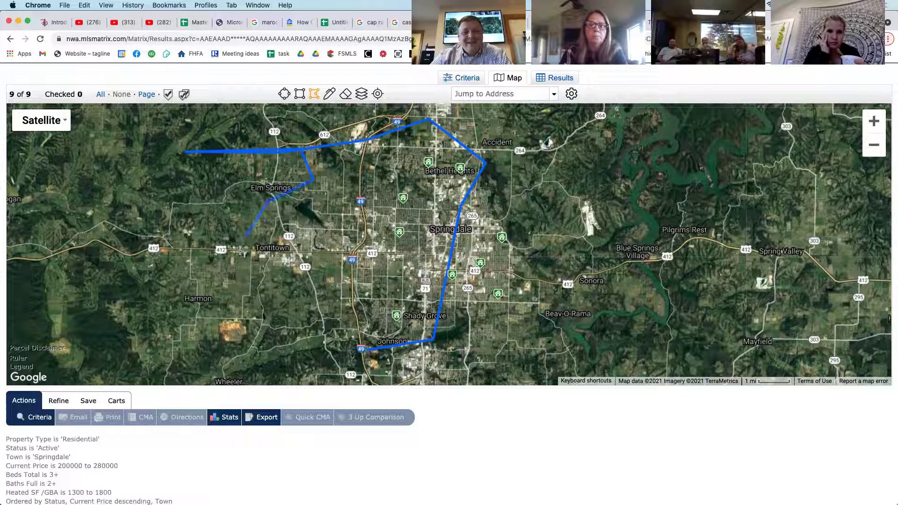
pyautogui.click(216, 273)
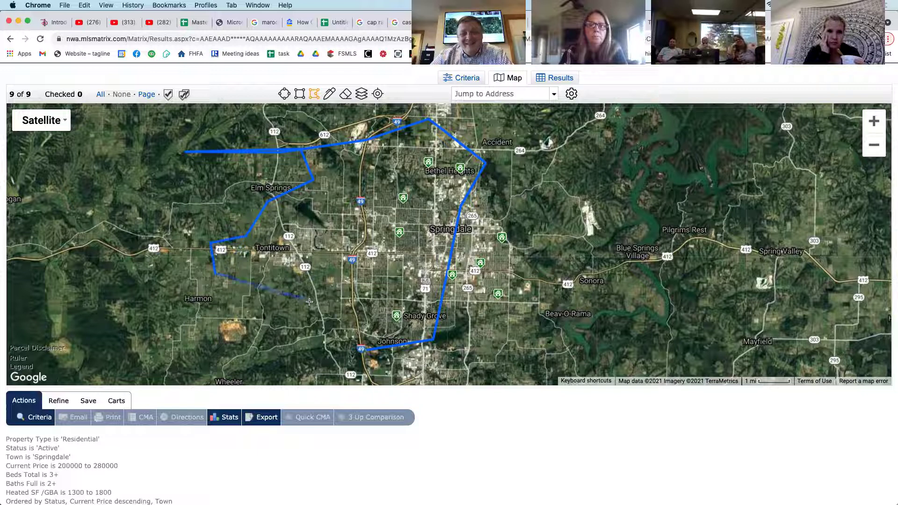
pyautogui.click(364, 349)
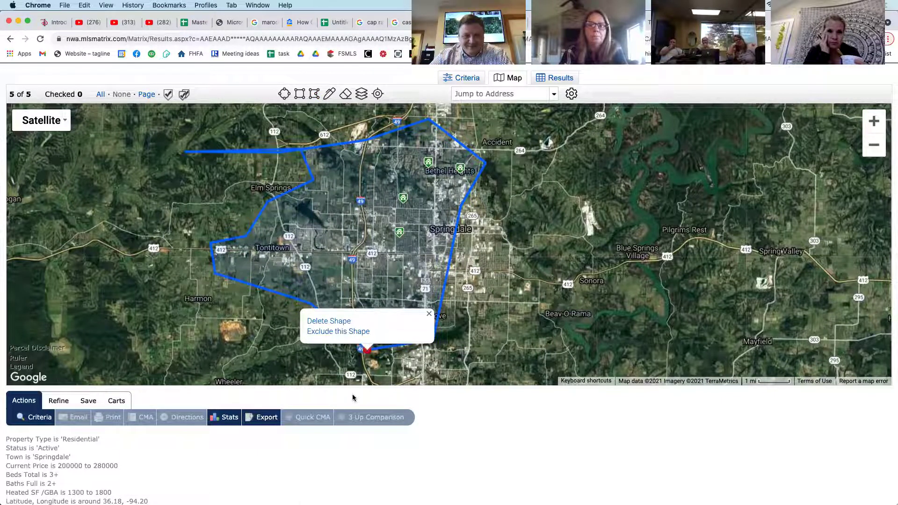
# List the results inside the drawn area and open the full details of the first listing
pyautogui.scroll(2, 602, 421)
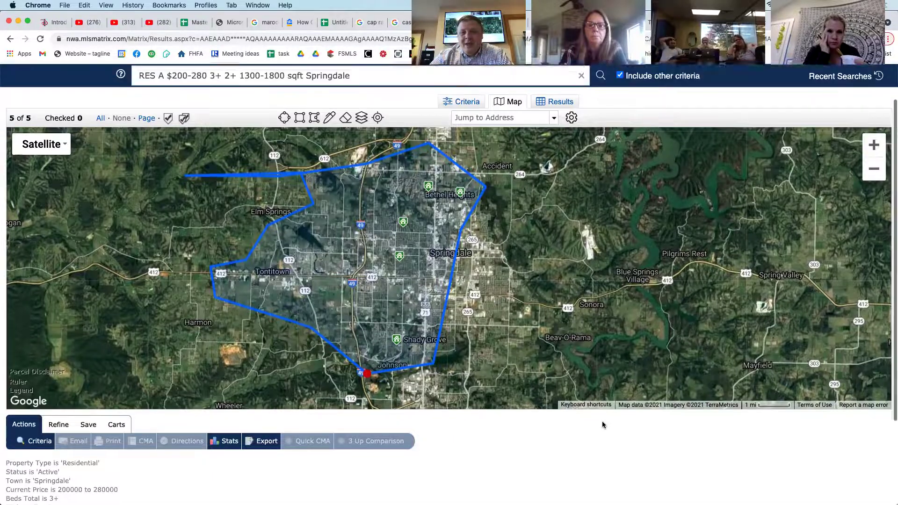
pyautogui.click(554, 108)
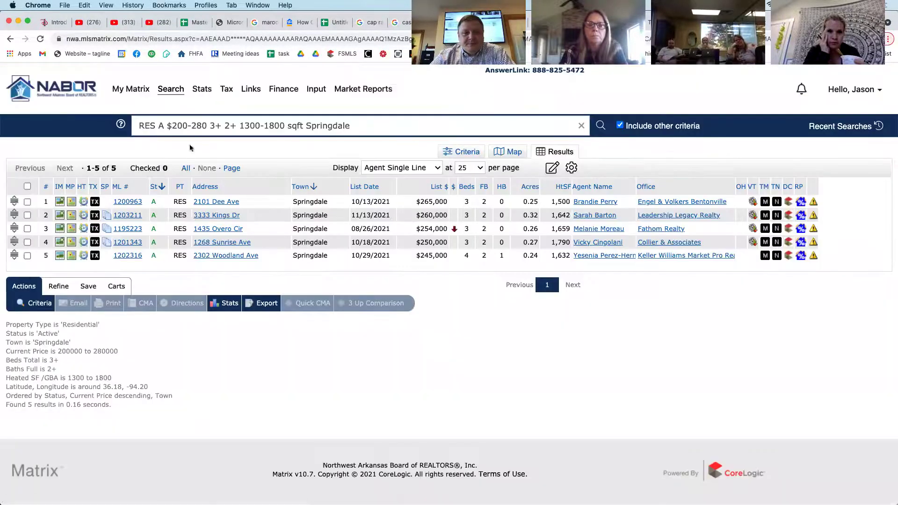
pyautogui.click(127, 201)
# Enlarge the first listing's photos, look through them up to photo 12, and close the photo viewer
pyautogui.click(121, 293)
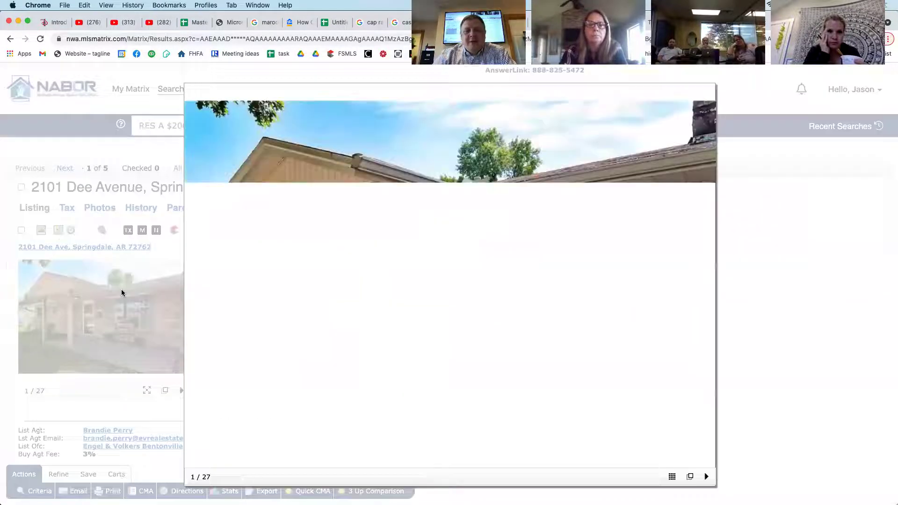
pyautogui.press('Right')
pyautogui.press('Right')
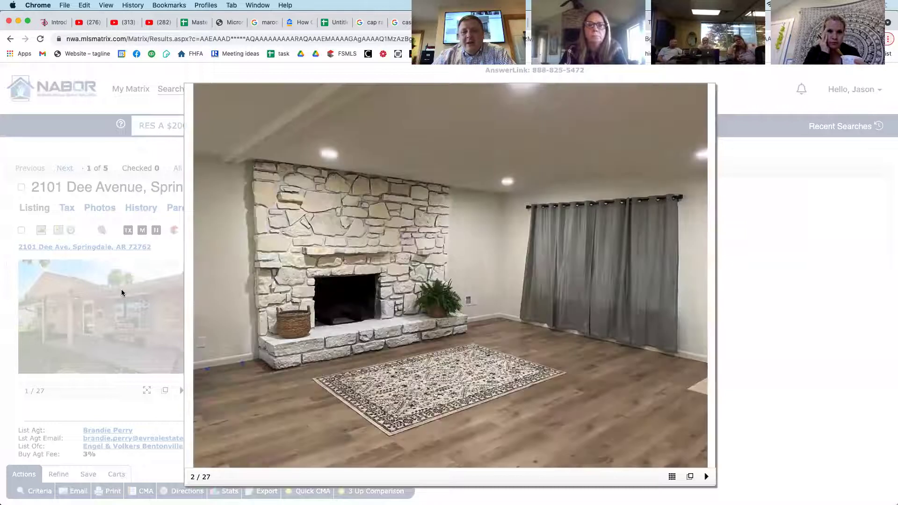
pyautogui.press('Right')
pyautogui.press('Right')
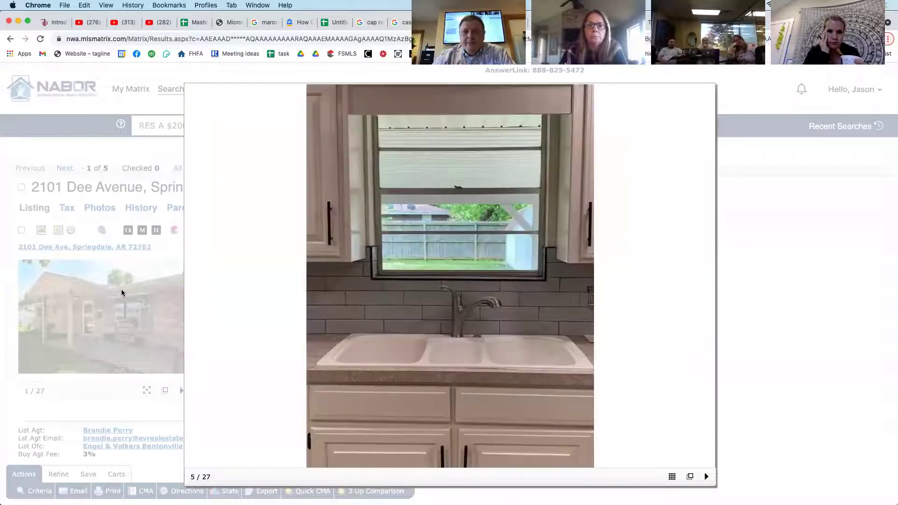
pyautogui.press('Right')
pyautogui.press('Right')
pyautogui.press('Right')
pyautogui.press('Right')
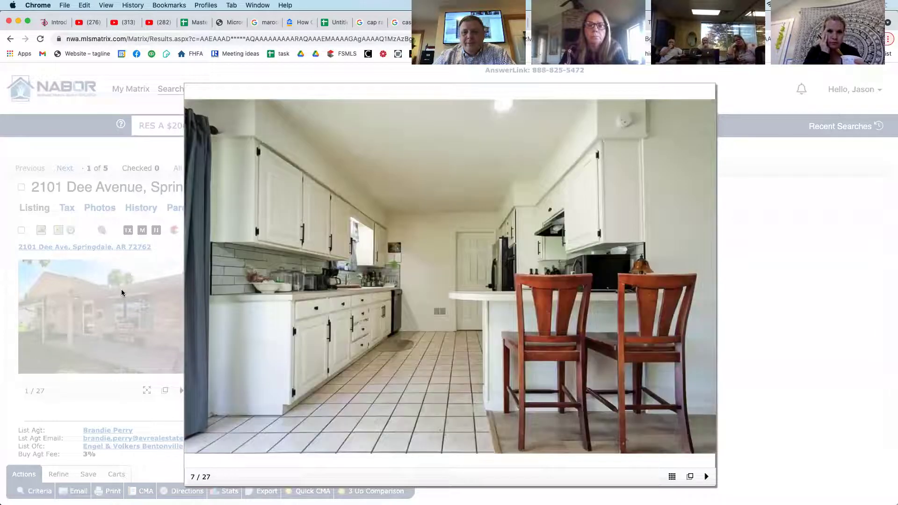
pyautogui.press('Right')
pyautogui.press('Right')
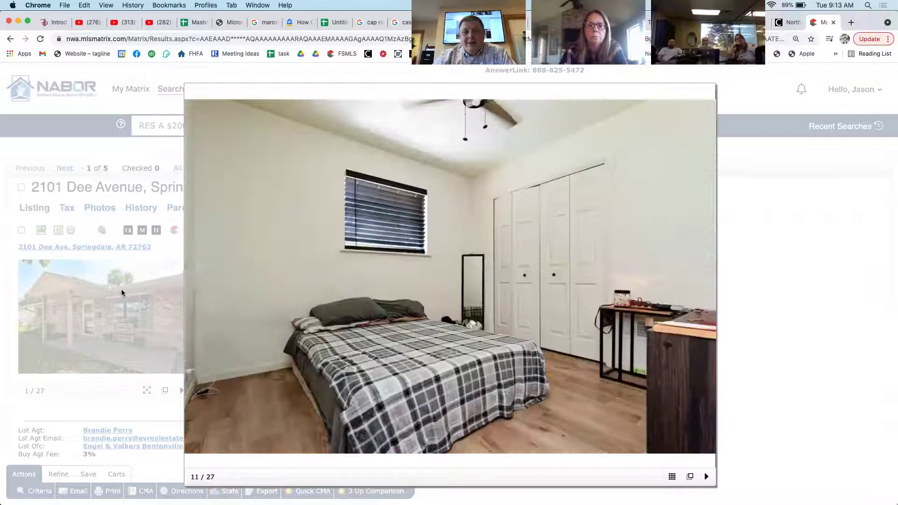
pyautogui.press('Right')
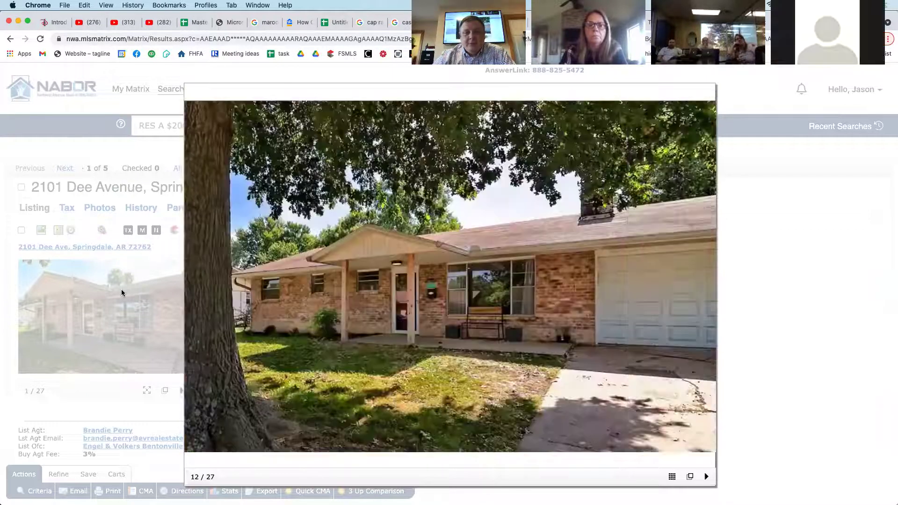
pyautogui.click(146, 153)
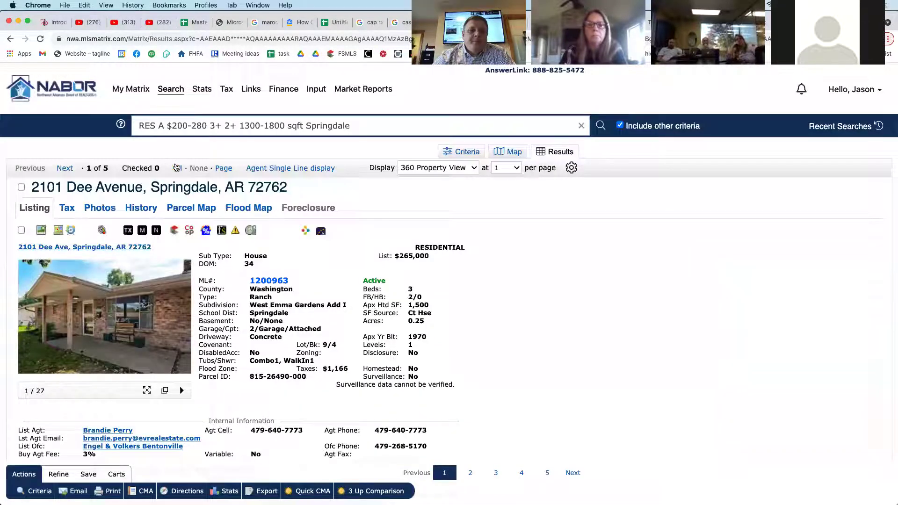
# Check all the listings in the results and open the second listing's main photo enlarged
pyautogui.click(177, 168)
pyautogui.click(64, 169)
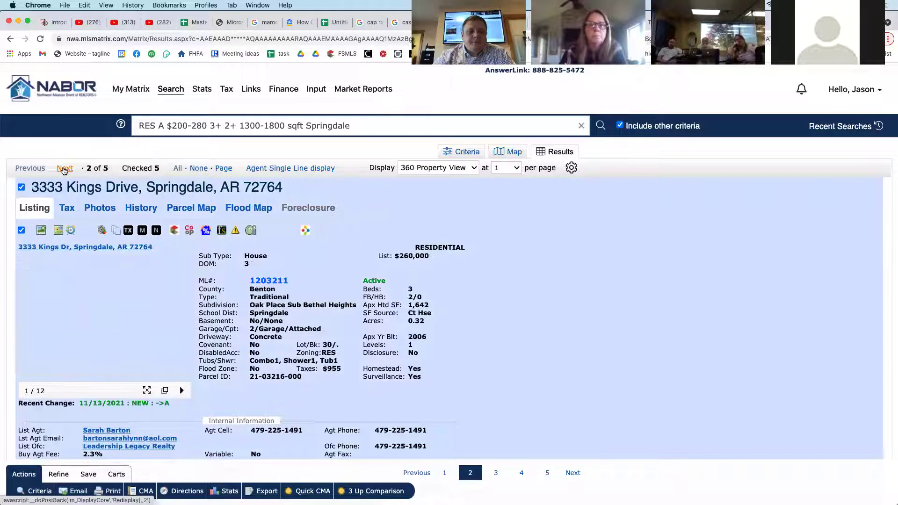
pyautogui.click(77, 292)
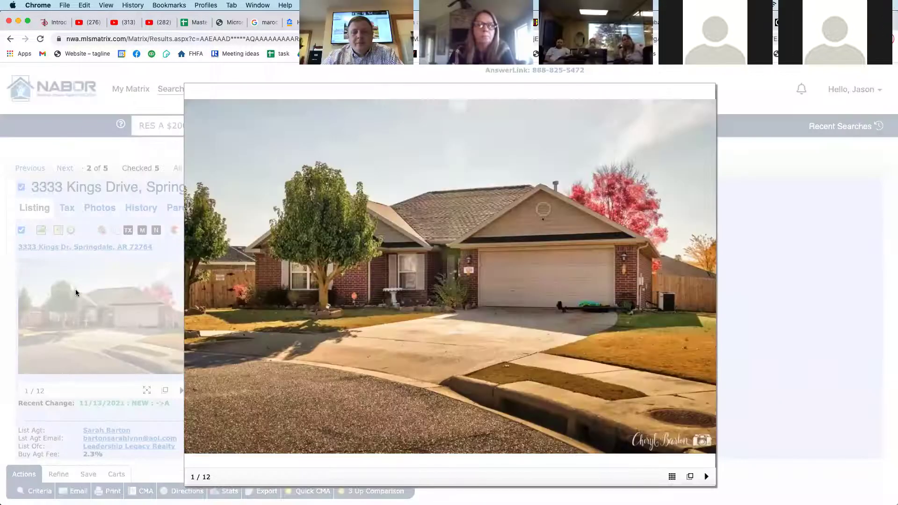
# Look through the second listing's enlarged photos up to photo 12 and close the photo viewer
pyautogui.press('Right')
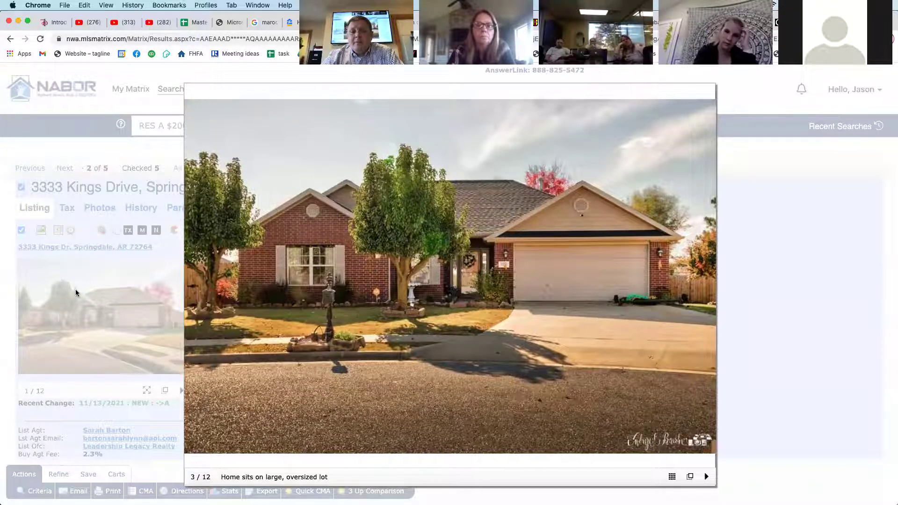
pyautogui.press('Right')
pyautogui.press('Right')
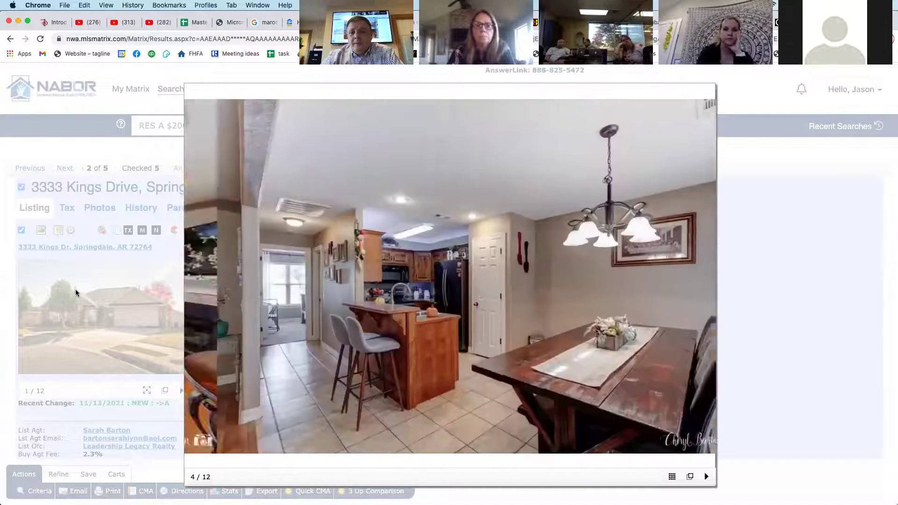
pyautogui.press('Right')
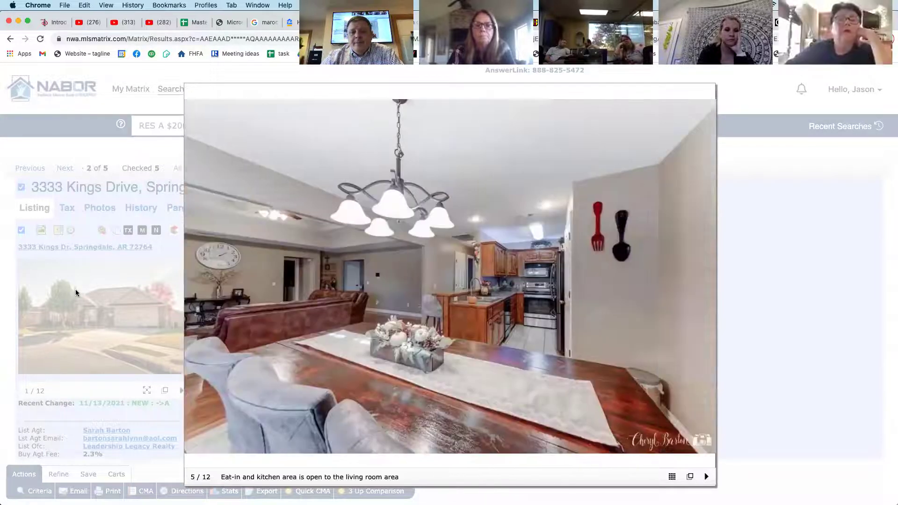
pyautogui.press('Right')
pyautogui.press('Right')
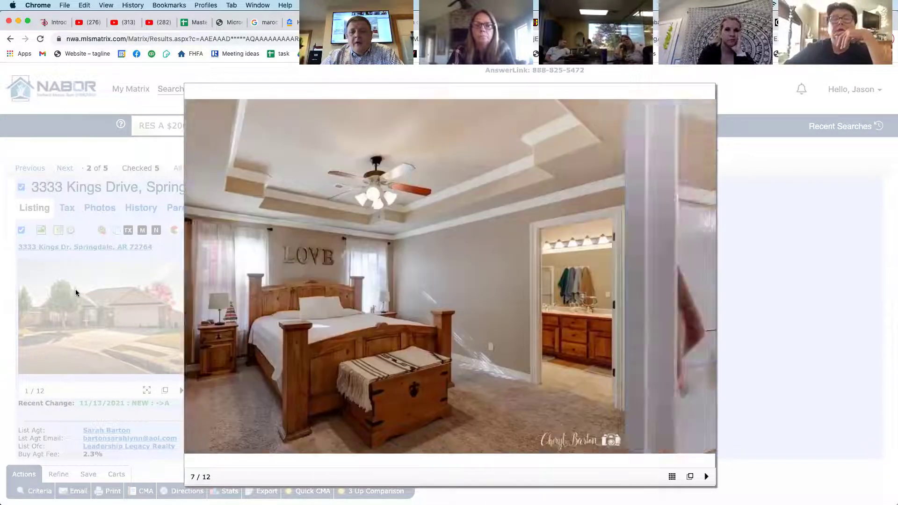
pyautogui.press('Right')
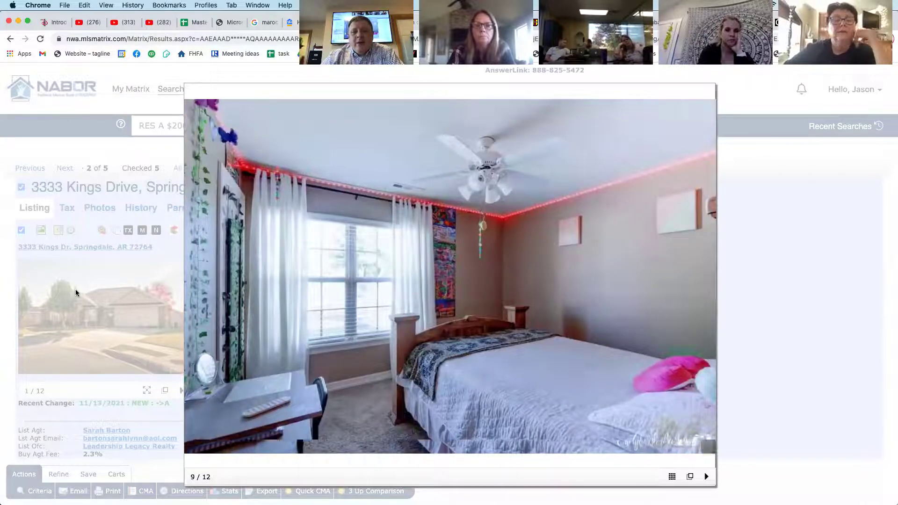
pyautogui.press('Right')
pyautogui.press('Right')
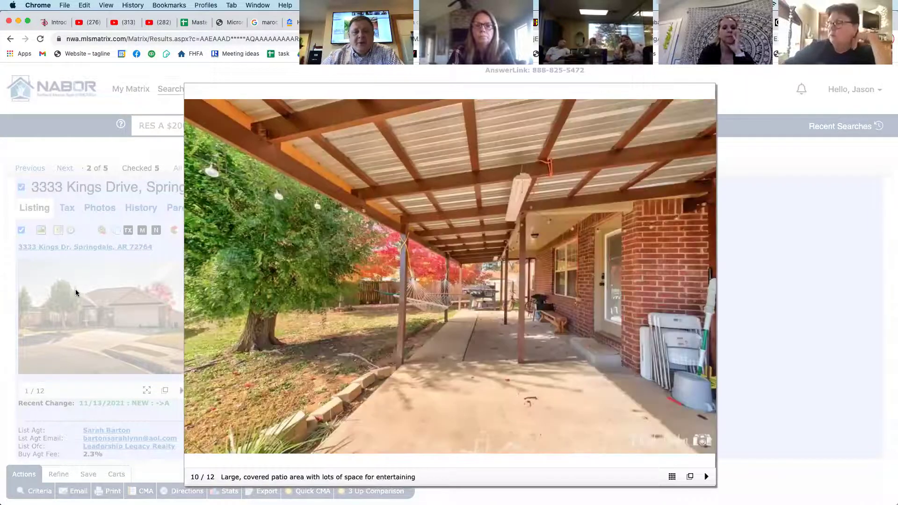
pyautogui.press('Right')
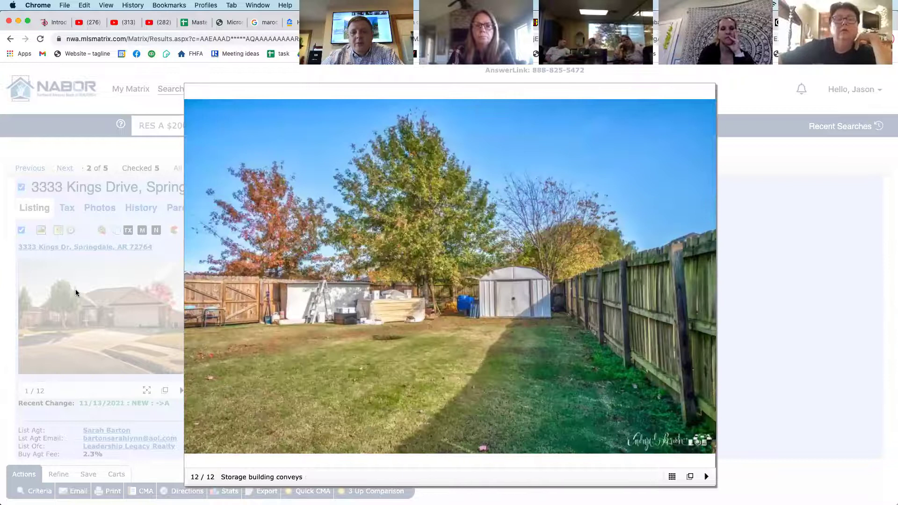
pyautogui.press('Right')
pyautogui.press('Right')
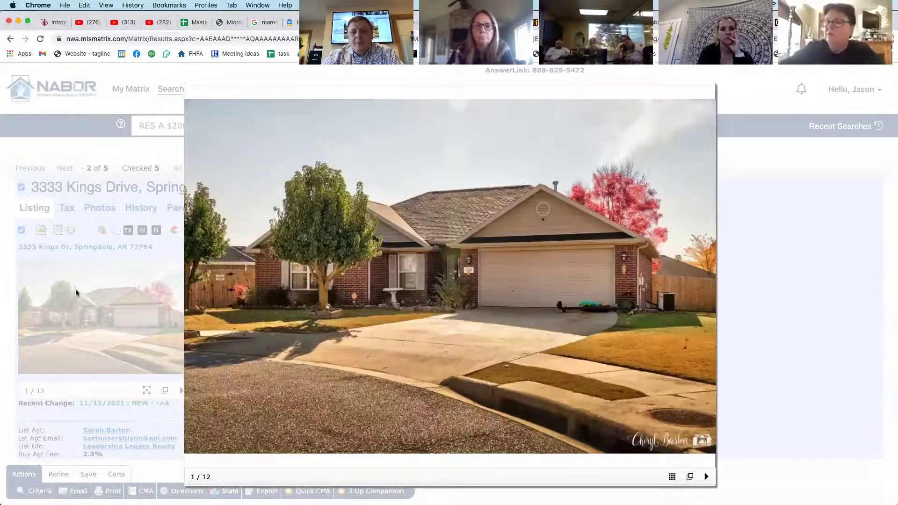
pyautogui.click(75, 292)
# Go to the third listing, enlarge its main photo, and look through its exterior, kitchen, living area, bathroom and bedroom photos
pyautogui.click(65, 168)
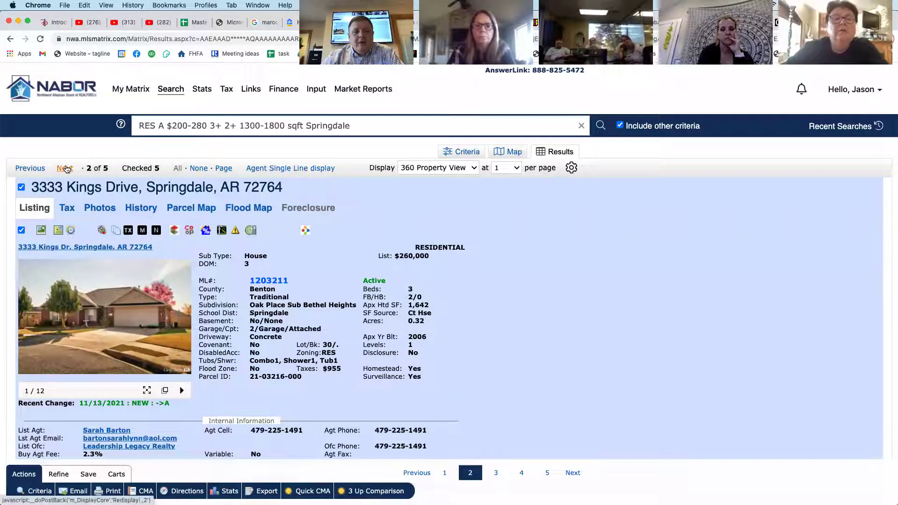
pyautogui.click(93, 281)
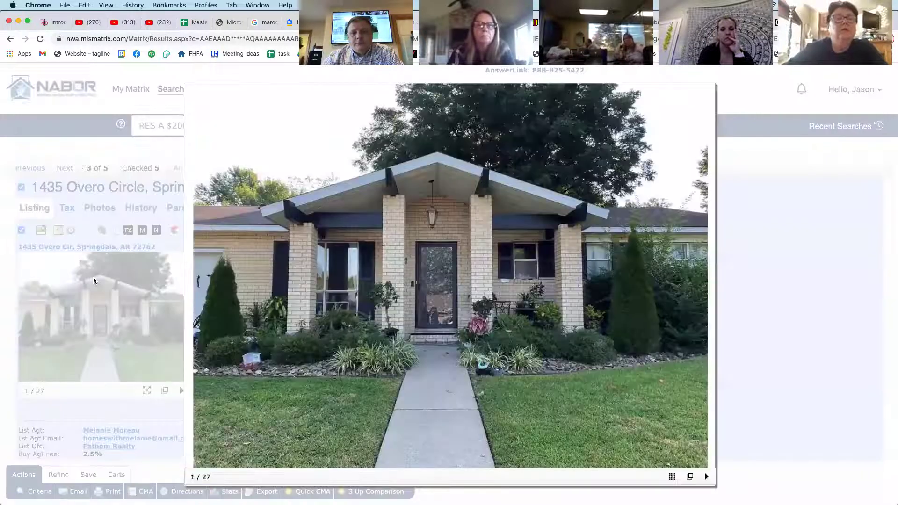
pyautogui.press('Right')
pyautogui.press('Right')
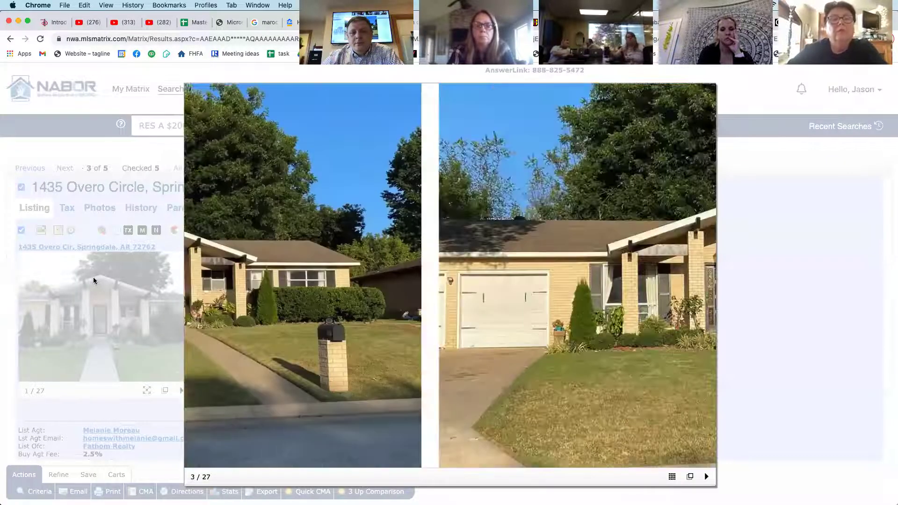
pyautogui.press('Right')
pyautogui.press('Right')
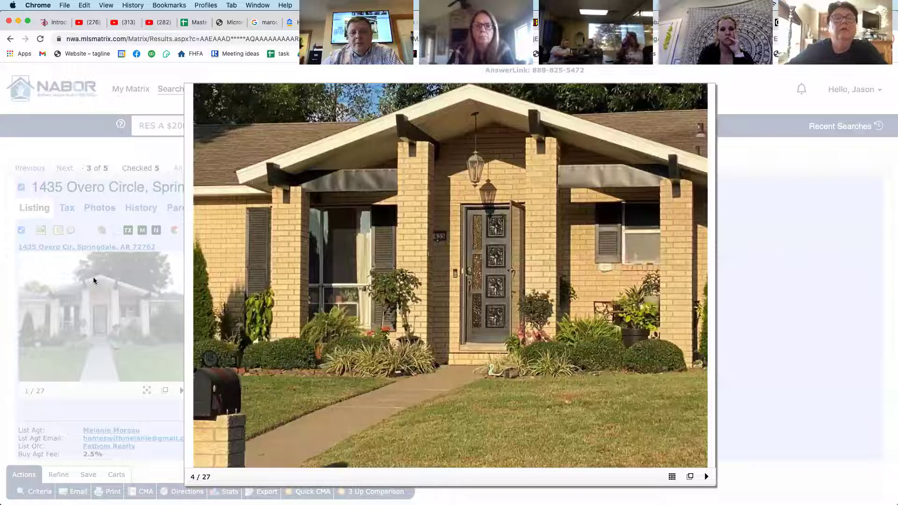
pyautogui.press('Right')
pyautogui.press('Right')
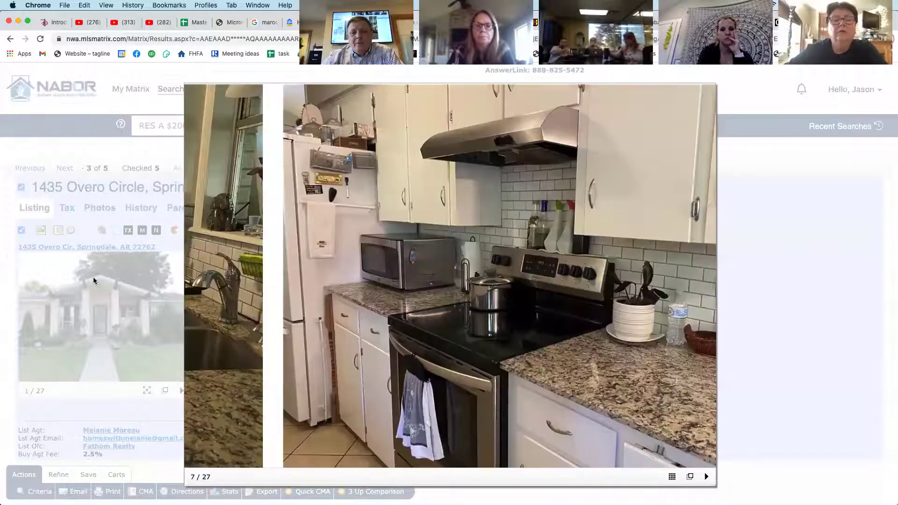
pyautogui.press('Right')
pyautogui.press('Right')
pyautogui.press('Right')
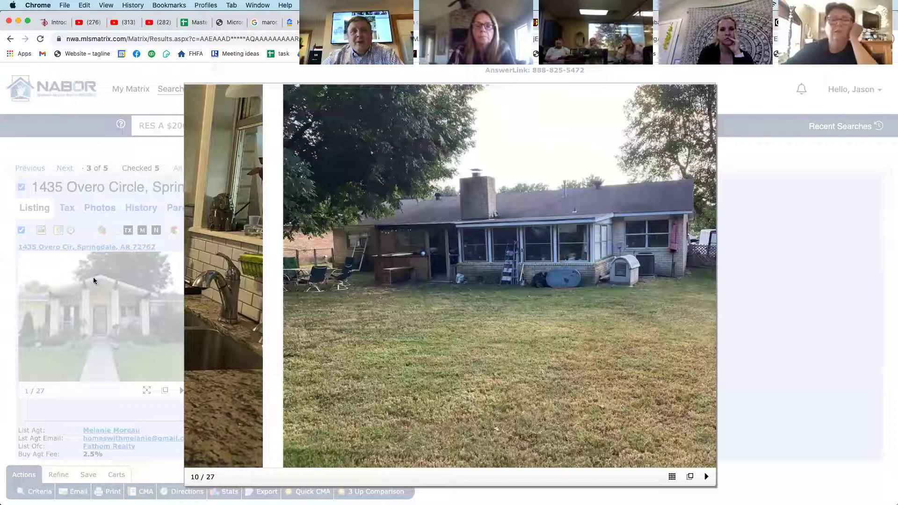
pyautogui.press('Right')
pyautogui.press('Right')
pyautogui.press('Right')
pyautogui.press('Right')
pyautogui.press('Right')
pyautogui.press('Right')
pyautogui.press('Right')
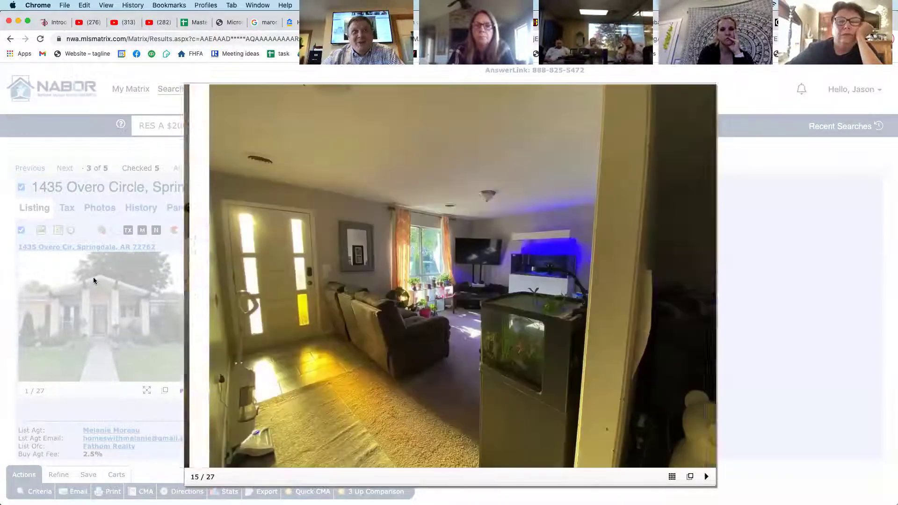
pyautogui.press('Right')
pyautogui.press('Right')
pyautogui.press('Right')
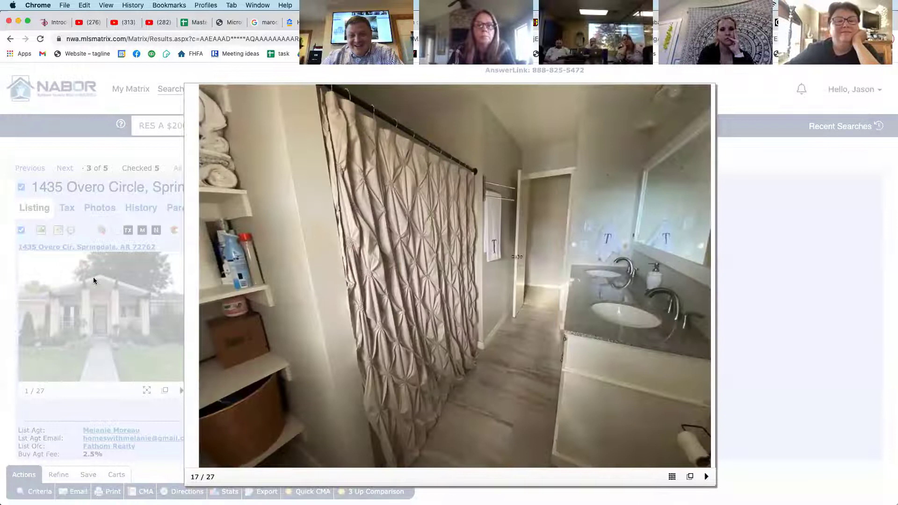
pyautogui.press('Right')
pyautogui.press('Right')
pyautogui.press('Right')
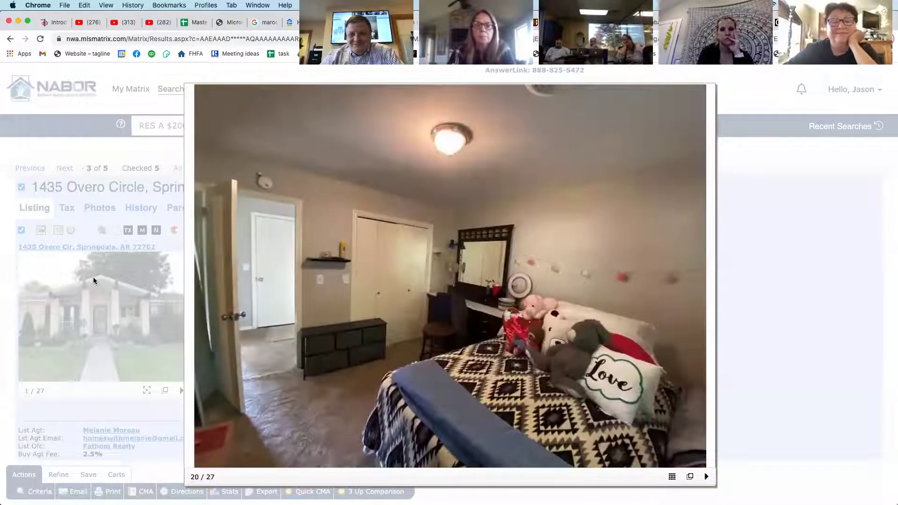
pyautogui.press('Right')
pyautogui.press('Right')
pyautogui.press('Right')
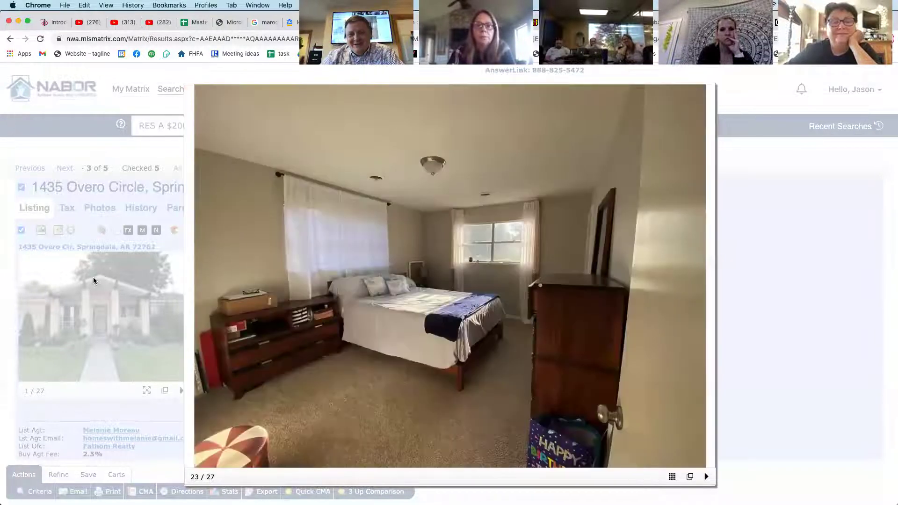
pyautogui.press('Right')
pyautogui.press('Right')
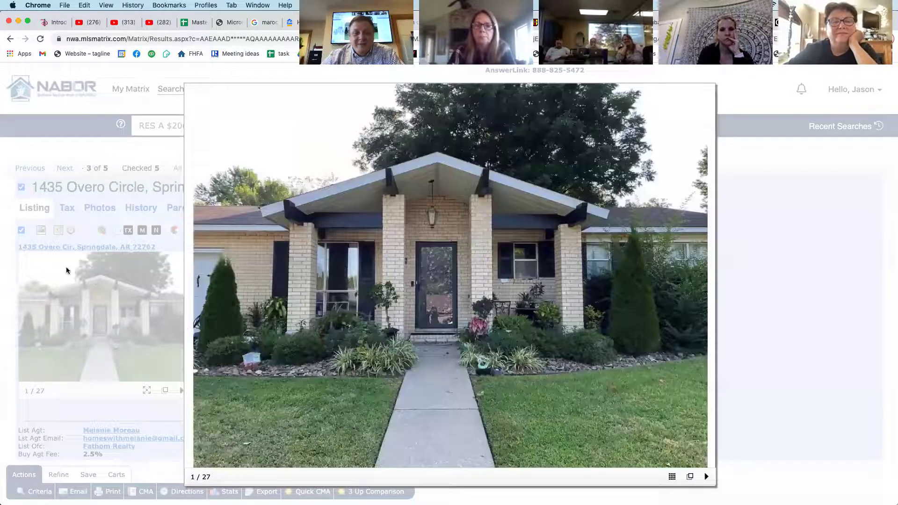
# Uncheck the third listing and open the fourth listing's main photo enlarged
pyautogui.press('Escape')
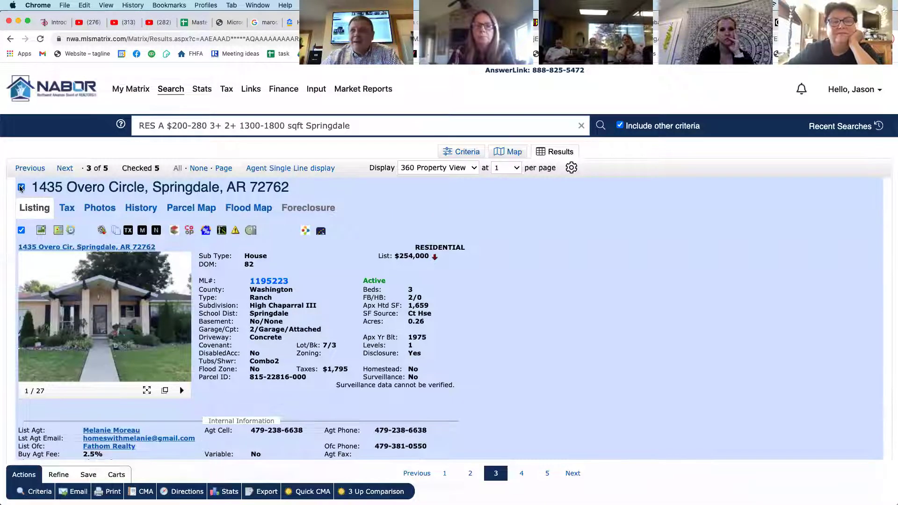
pyautogui.click(21, 188)
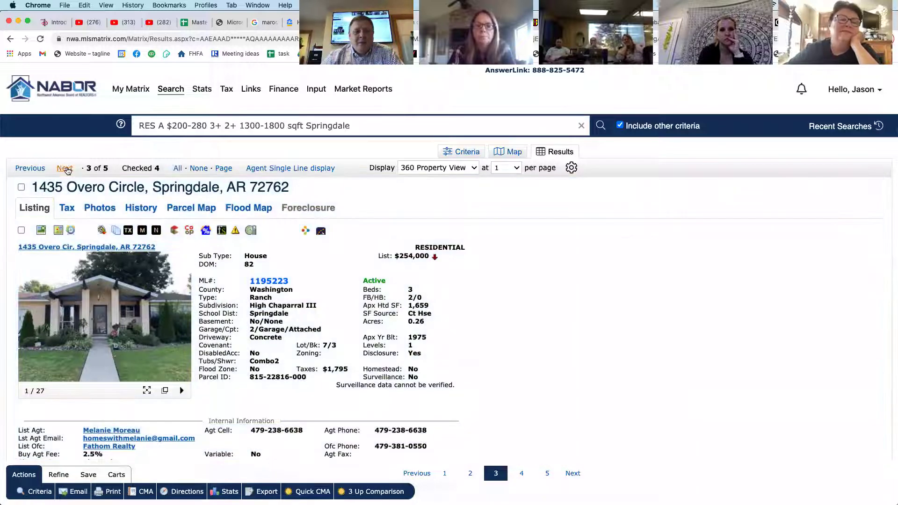
pyautogui.click(65, 169)
pyautogui.click(90, 318)
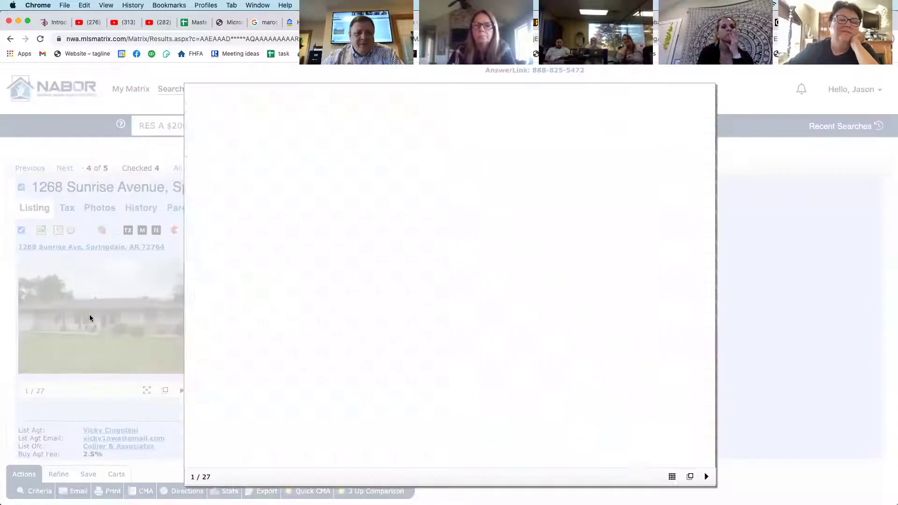
# Look through the fourth listing's enlarged photos up to photo 16
pyautogui.press('Right')
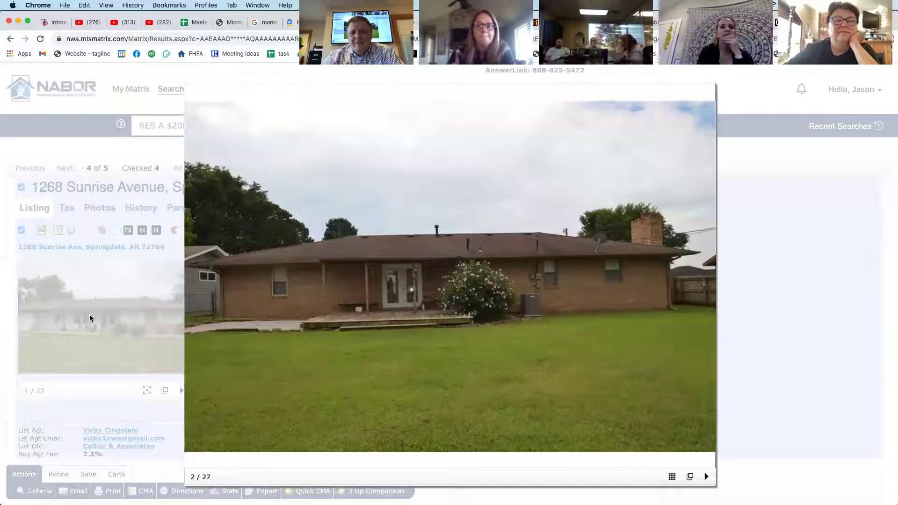
pyautogui.press('Right')
pyautogui.press('Right')
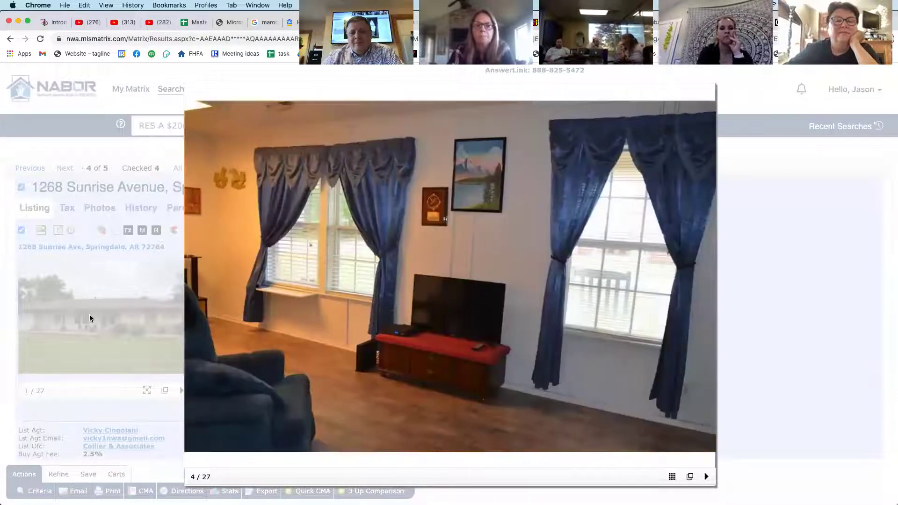
pyautogui.press('Right')
pyautogui.press('Right')
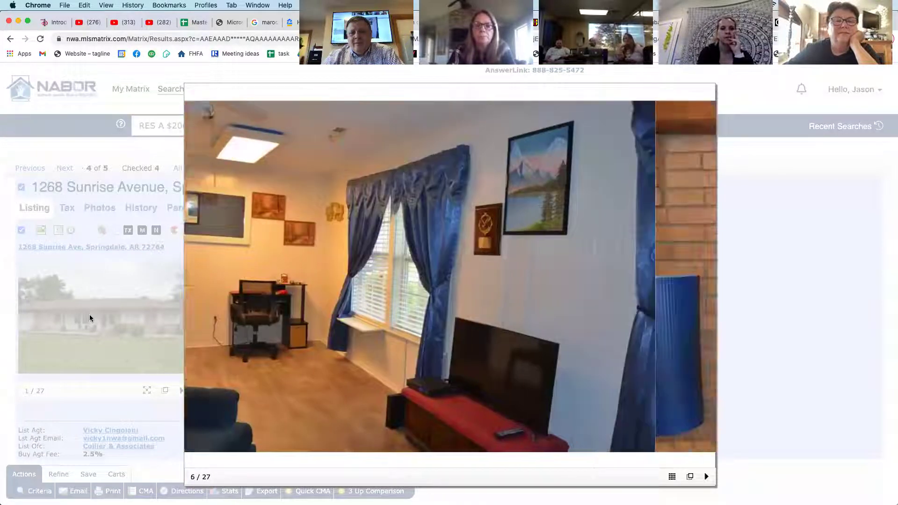
pyautogui.press('Right')
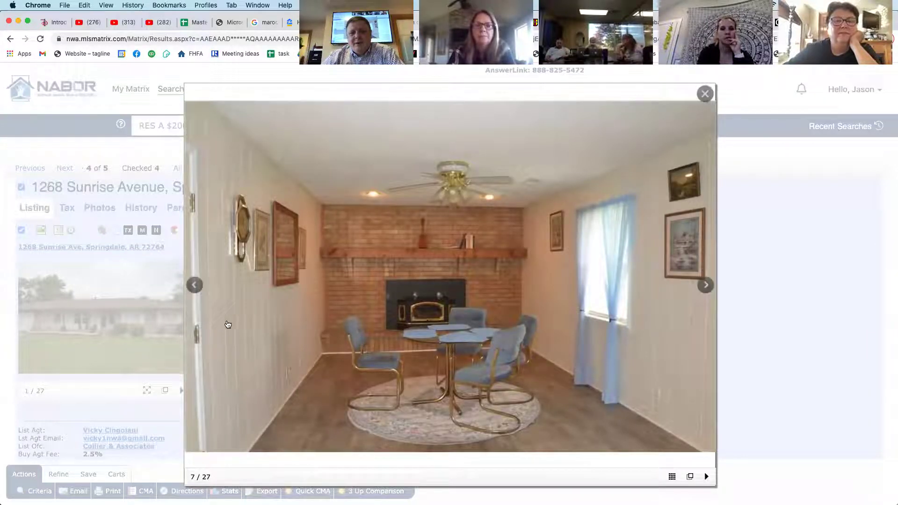
pyautogui.press('Right')
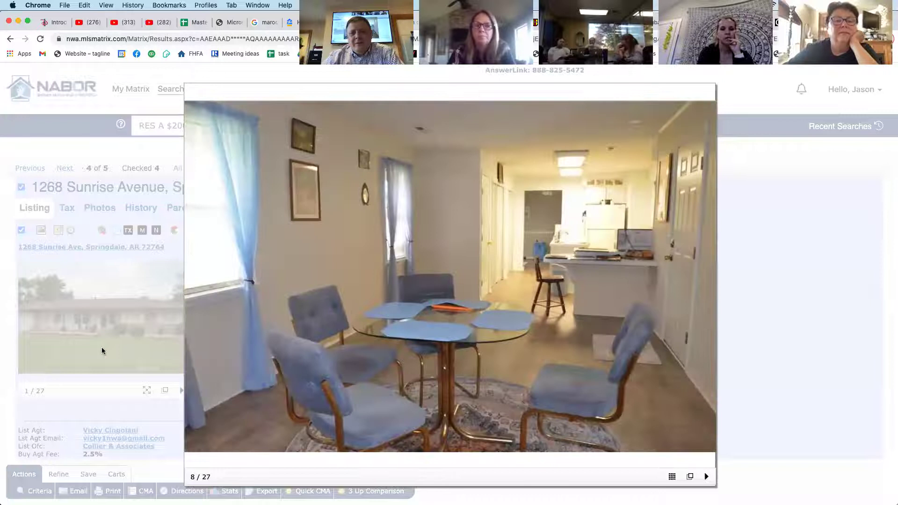
pyautogui.press('Right')
pyautogui.press('Right')
pyautogui.press('Right')
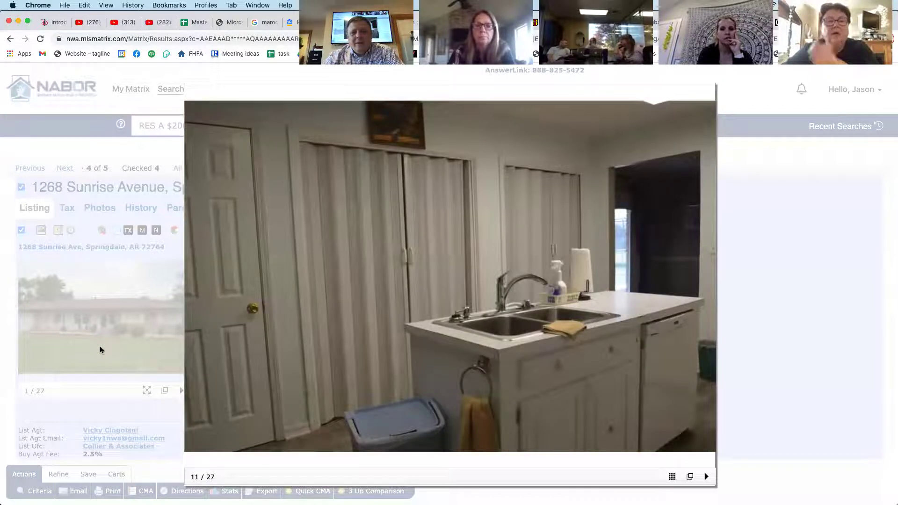
pyautogui.press('Right')
pyautogui.press('Left')
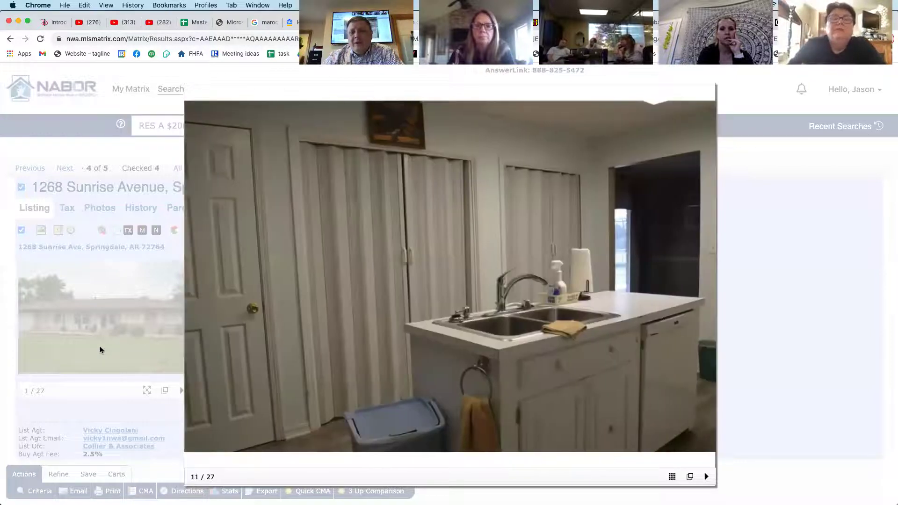
pyautogui.press('Right')
pyautogui.press('Right')
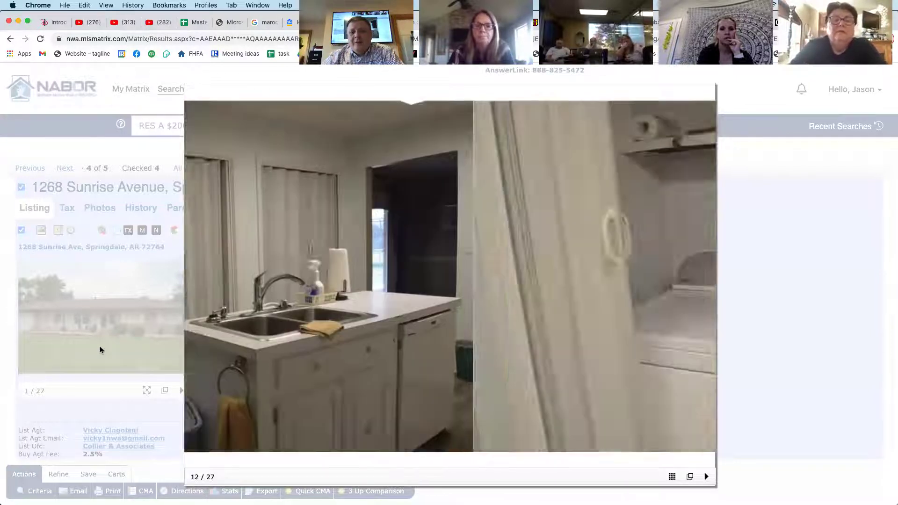
pyautogui.press('Right')
pyautogui.press('Right')
pyautogui.press('Right')
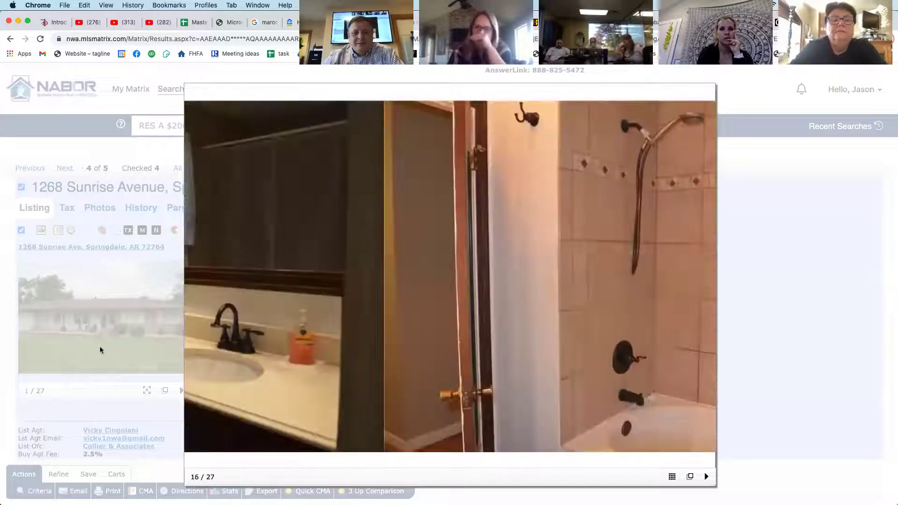
# Close the photo viewer, uncheck the fourth listing, and go to the fifth listing
pyautogui.press('Escape')
pyautogui.click(21, 187)
pyautogui.click(64, 169)
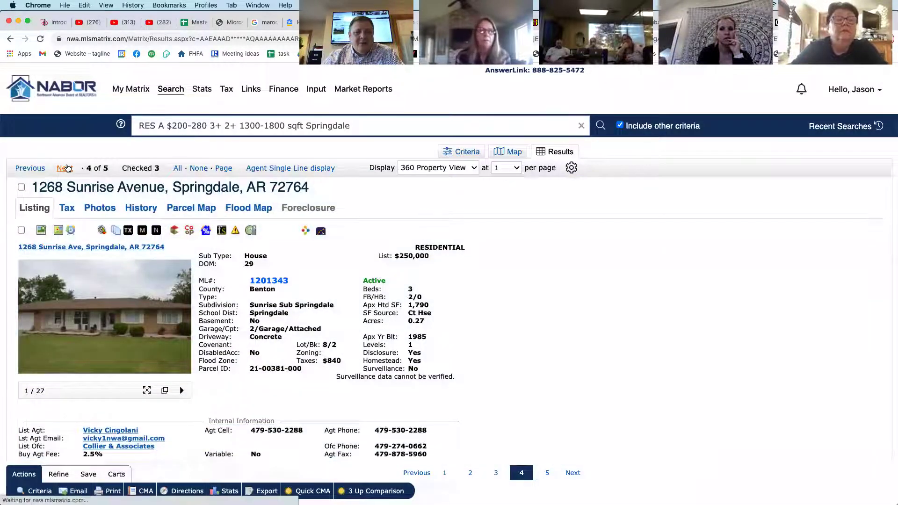
# View the fifth listing's only photo enlarged, close it, and uncheck the listing
pyautogui.click(83, 323)
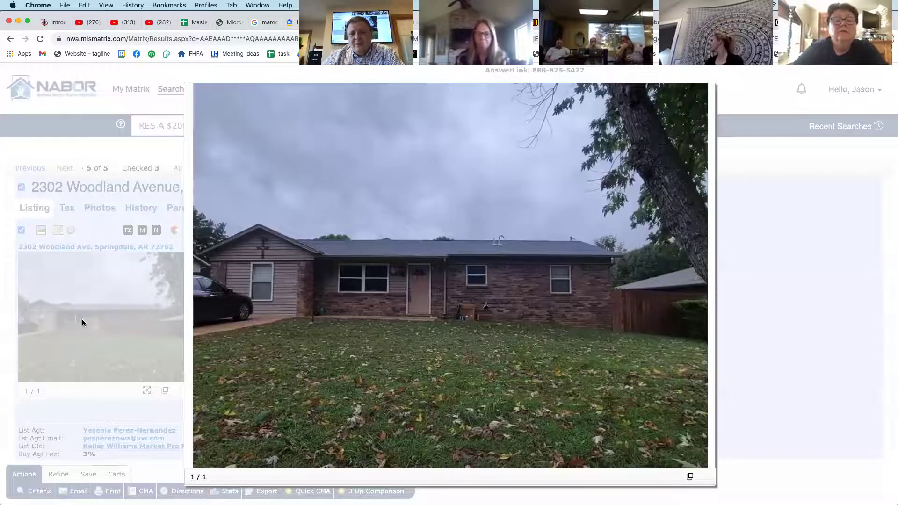
pyautogui.click(82, 323)
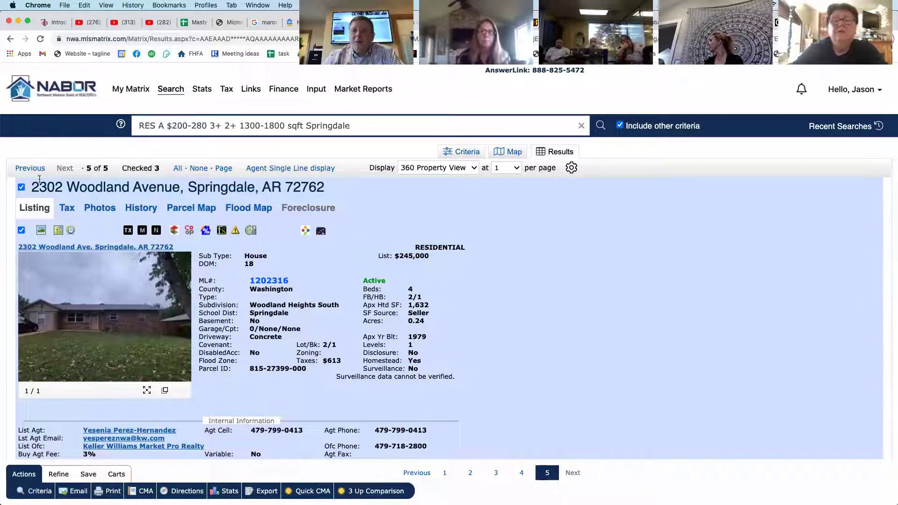
pyautogui.click(21, 187)
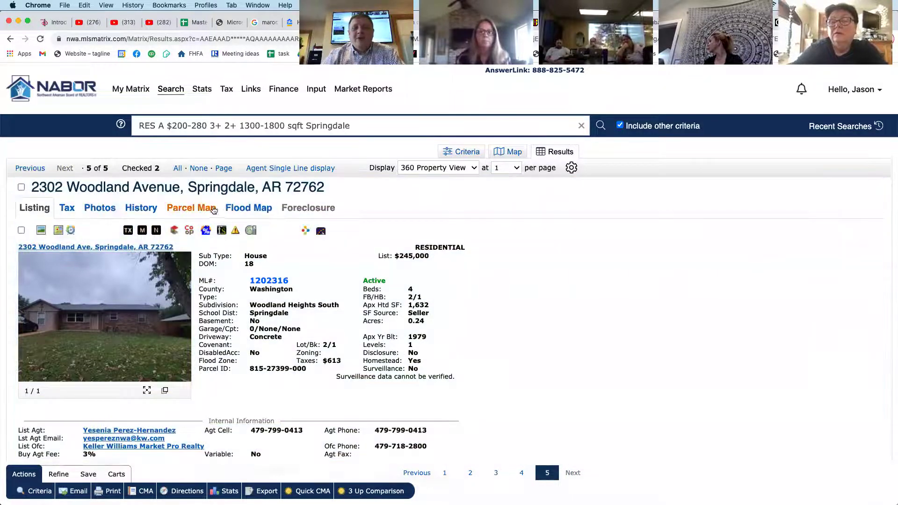
# Return to the Agent Single Line display and narrow the results to the two checked listings
pyautogui.click(290, 168)
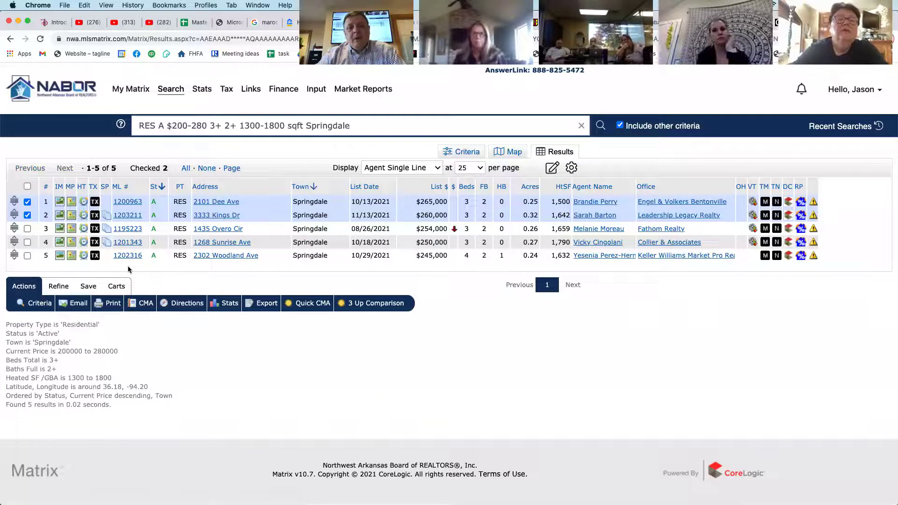
pyautogui.click(58, 287)
pyautogui.click(156, 304)
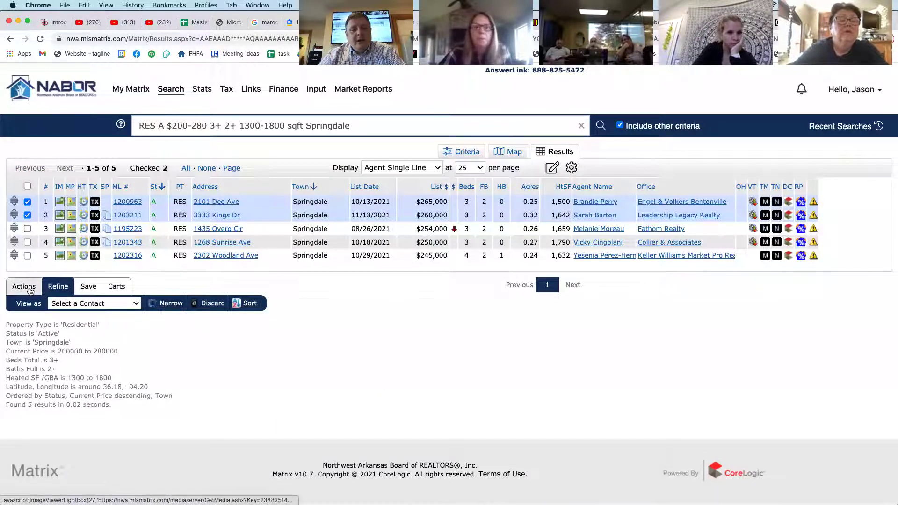
pyautogui.click(23, 264)
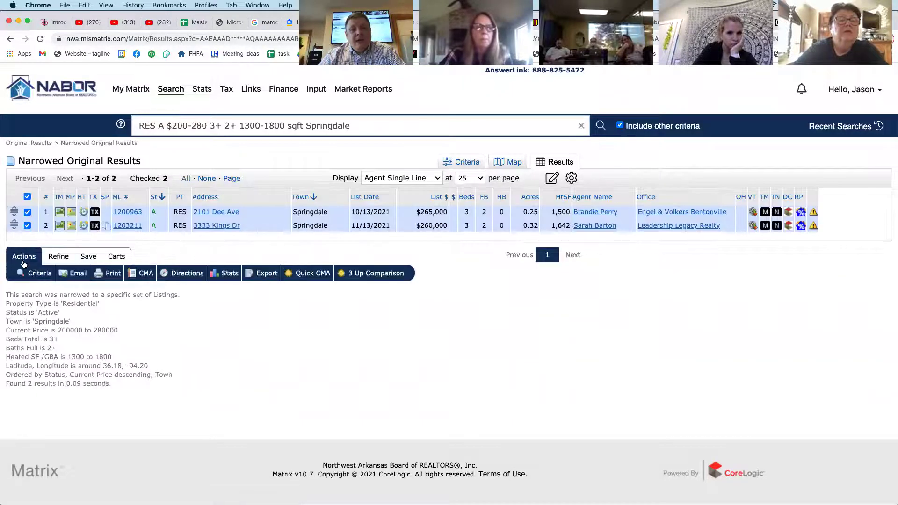
# Start a new auto email for the narrowed listings and schedule it to be sent as soon as possible
pyautogui.click(89, 259)
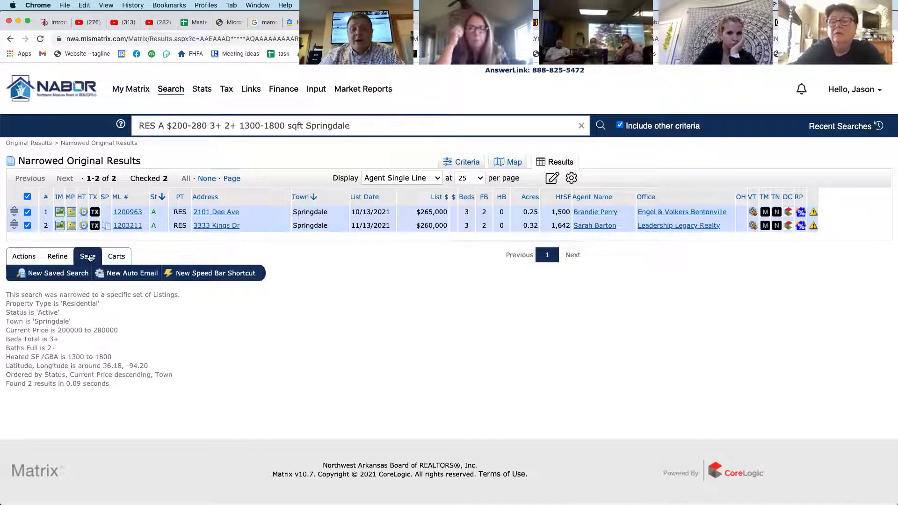
pyautogui.click(132, 273)
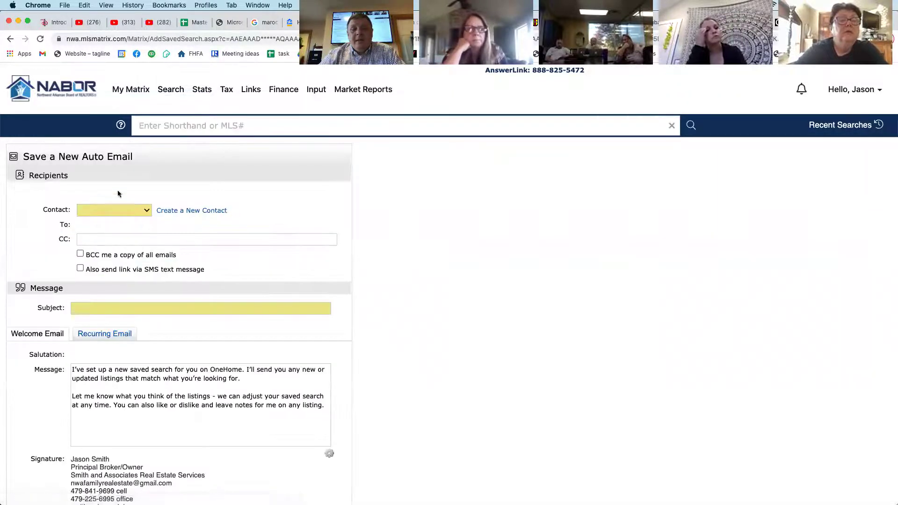
pyautogui.scroll(-3, 466, 289)
pyautogui.scroll(-8, 466, 289)
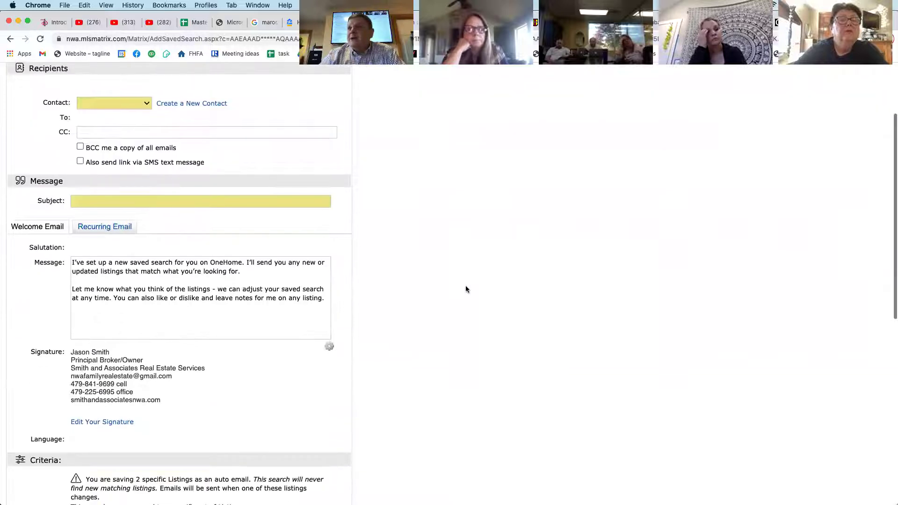
pyautogui.scroll(-9, 466, 289)
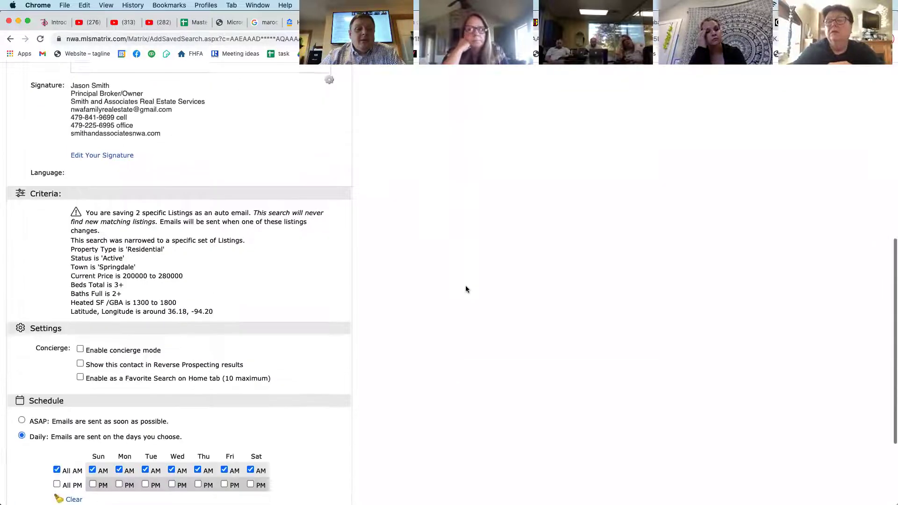
pyautogui.click(22, 294)
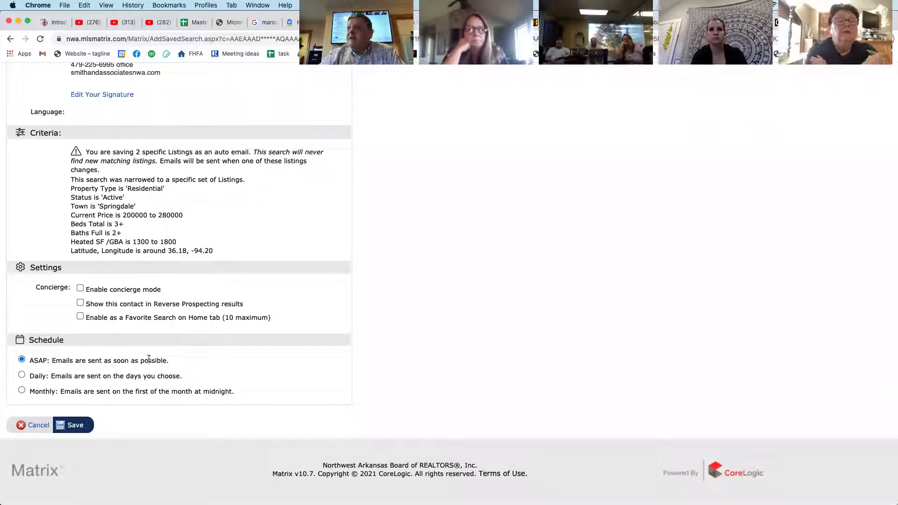
# Enable the SMS text message link and the BCC copy of all emails for the new auto email
pyautogui.scroll(10, 349, 280)
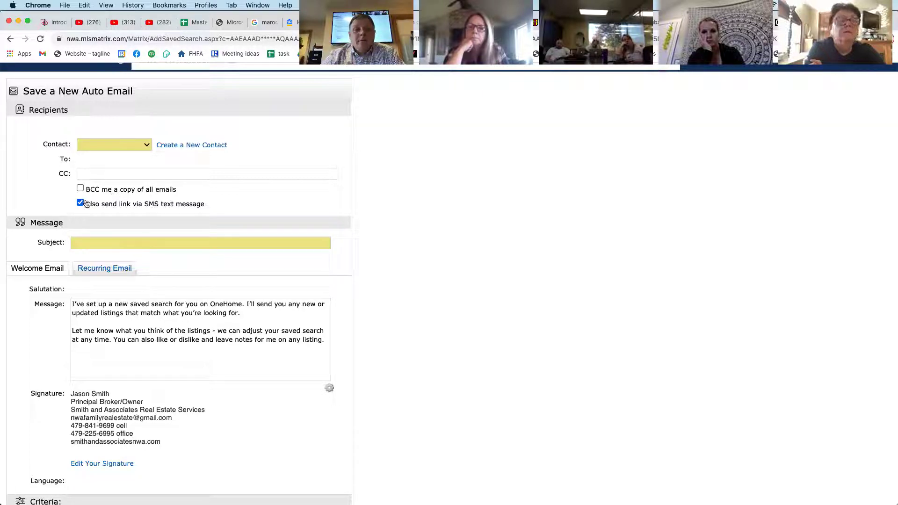
pyautogui.scroll(-4, 400, 320)
pyautogui.scroll(5, 400, 319)
pyautogui.scroll(-3, 400, 319)
pyautogui.scroll(-7, 401, 321)
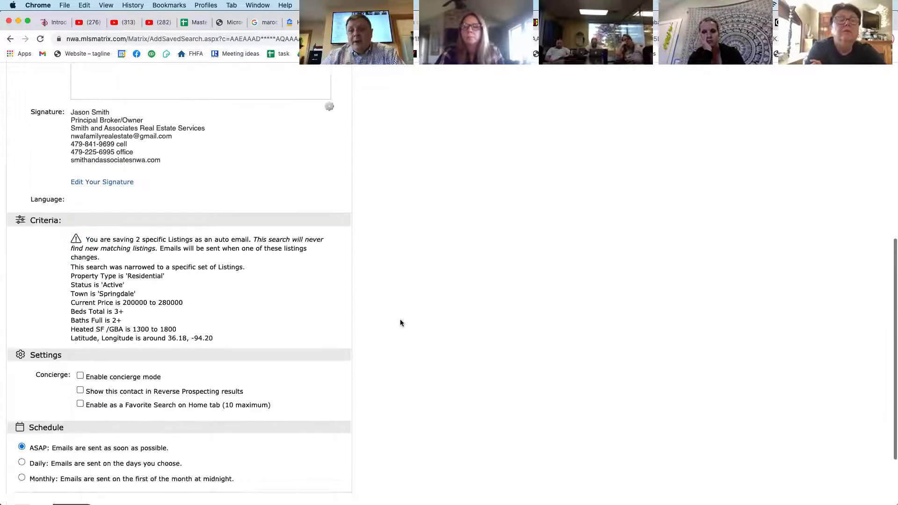
pyautogui.scroll(8, 400, 320)
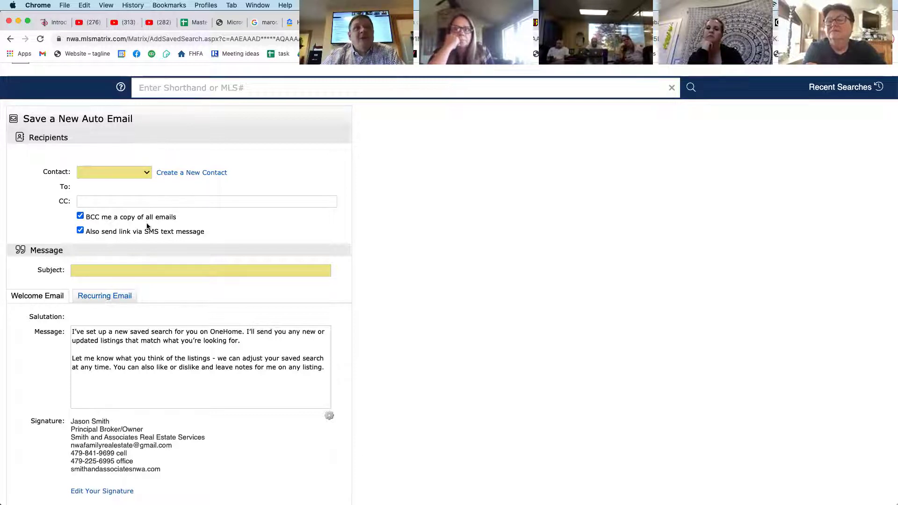
pyautogui.scroll(2, 355, 281)
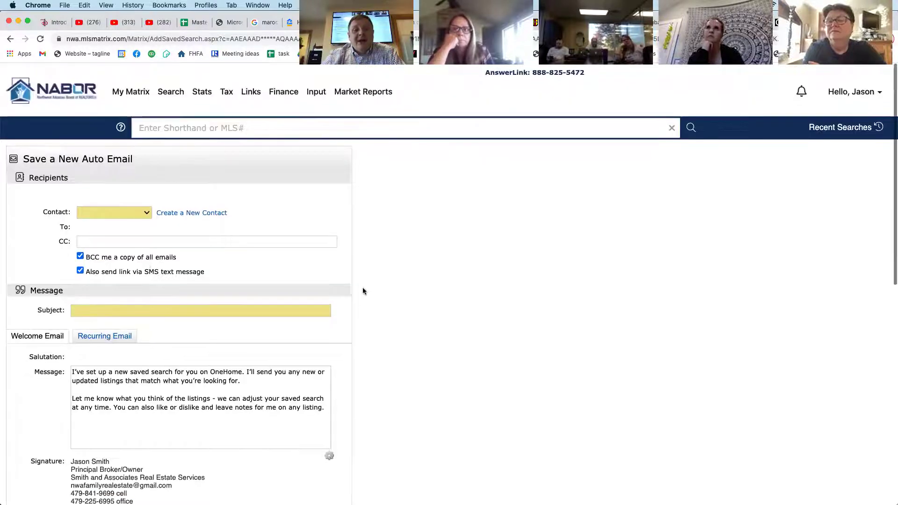
# Go to the My Matrix home page, look through its widgets, and open the new listings in Market Watch
pyautogui.moveTo(125, 91)
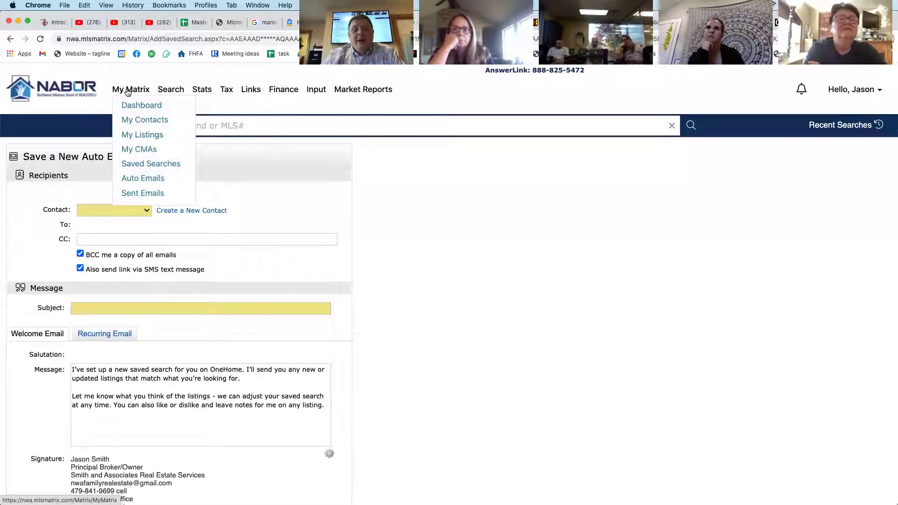
pyautogui.click(127, 92)
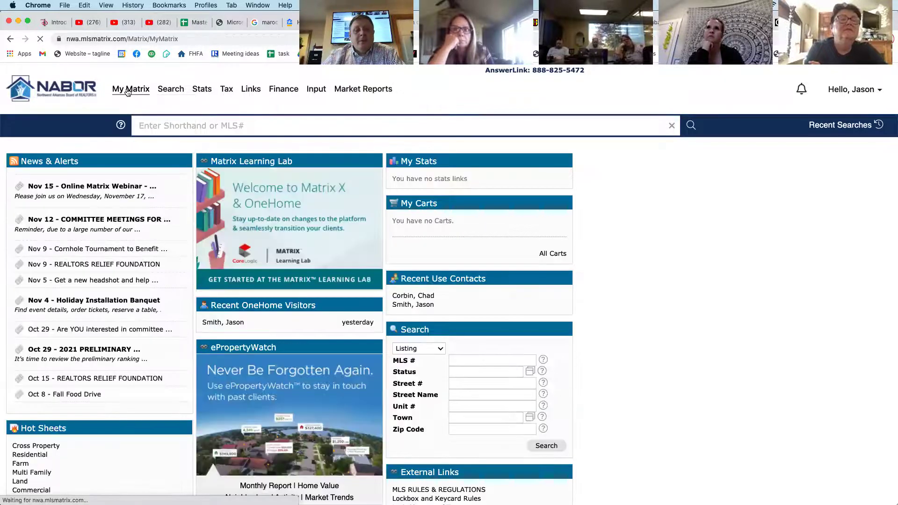
pyautogui.scroll(-3, 261, 320)
pyautogui.scroll(-3, 261, 320)
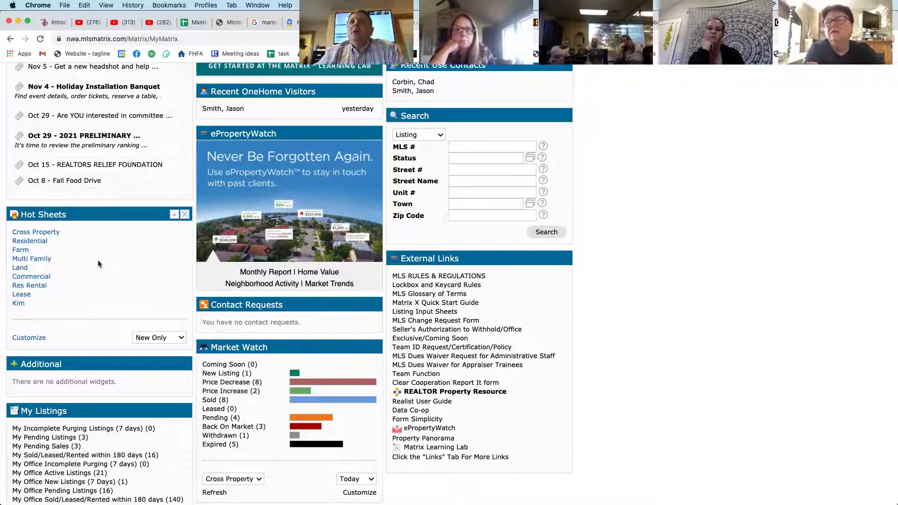
pyautogui.scroll(-3, 98, 264)
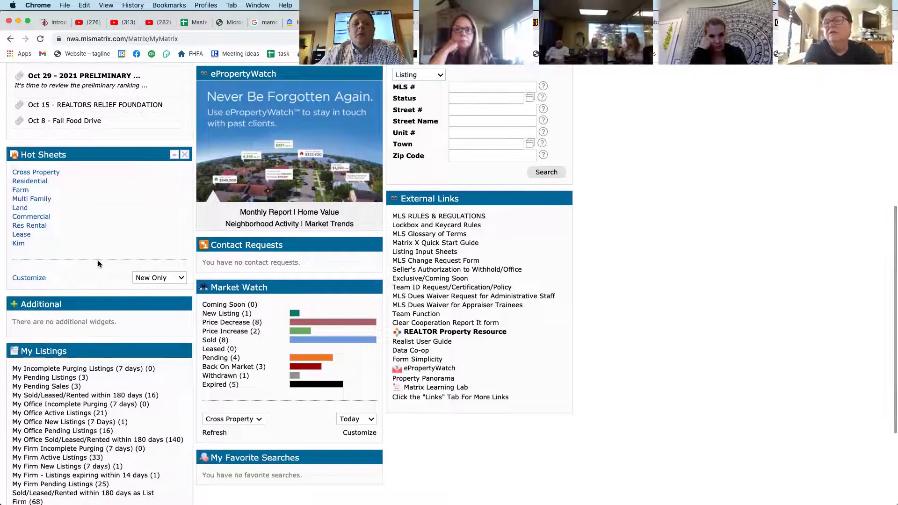
pyautogui.scroll(-3, 100, 261)
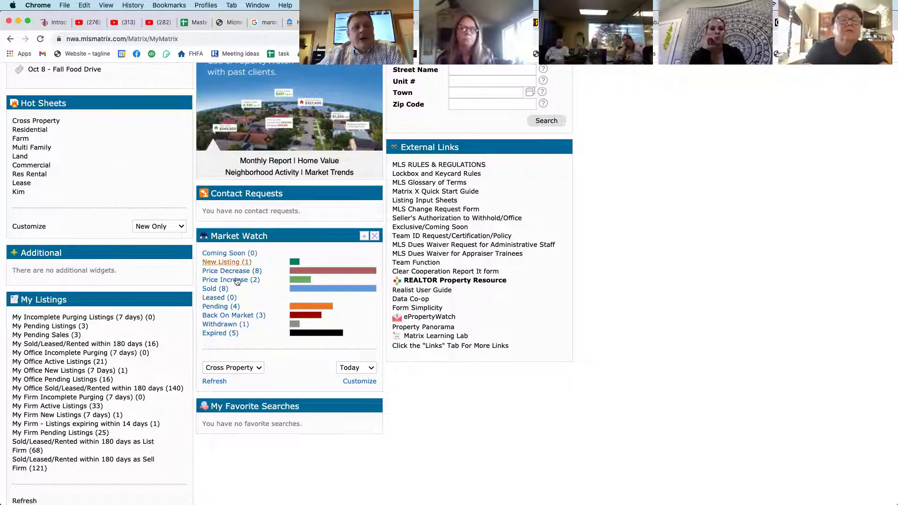
pyautogui.click(234, 262)
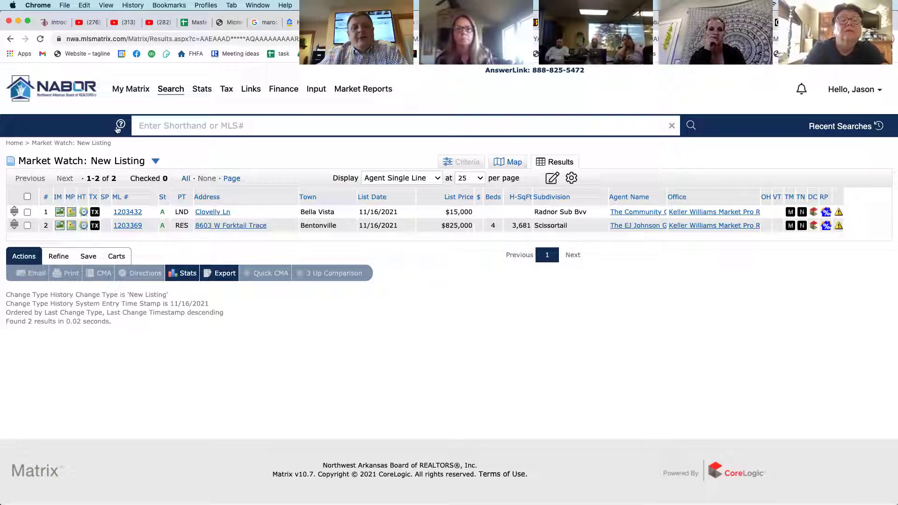
# Return to the My Matrix home page and open the customization of the Hot Sheets
pyautogui.click(132, 89)
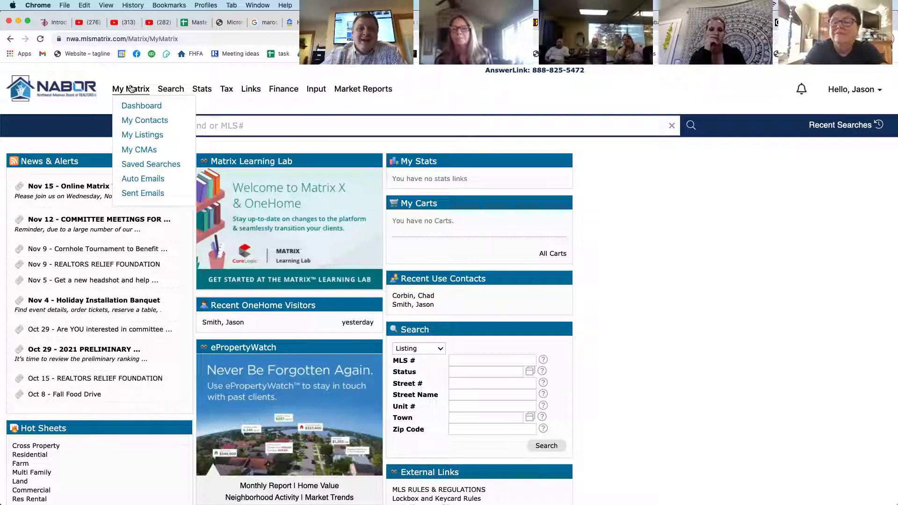
pyautogui.click(630, 289)
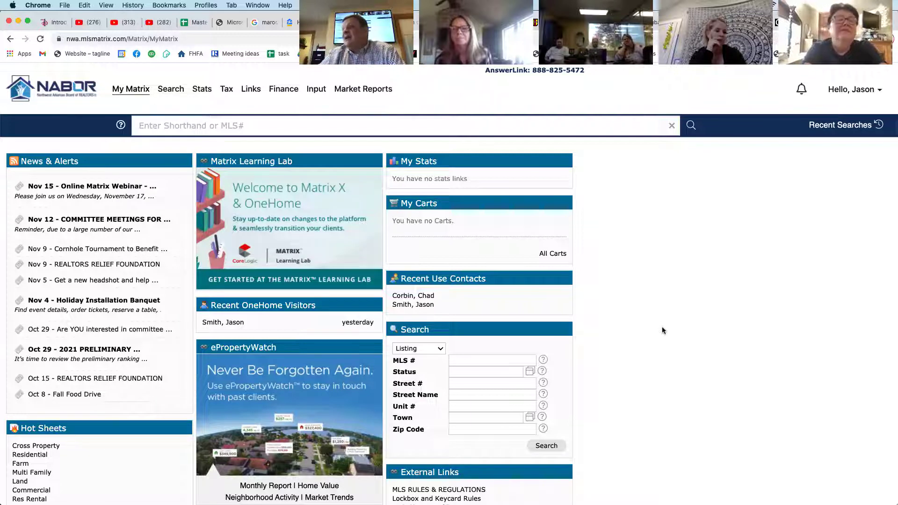
pyautogui.scroll(-5, 661, 328)
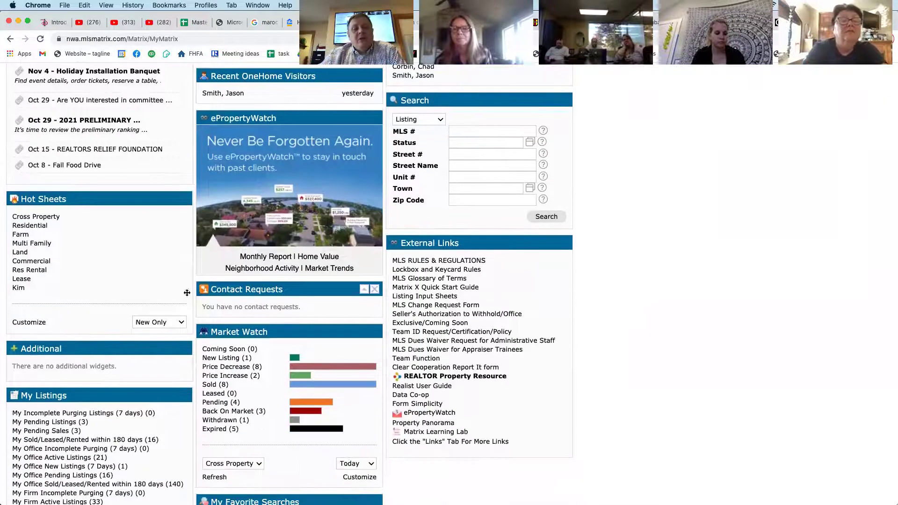
pyautogui.click(28, 323)
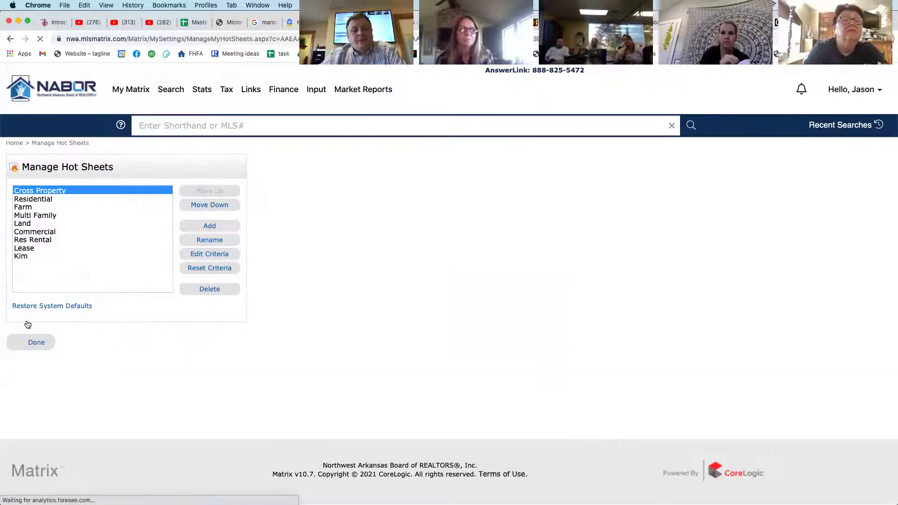
# Add and save a new hot sheet of type Residential, using a person's first name as its name
pyautogui.click(45, 201)
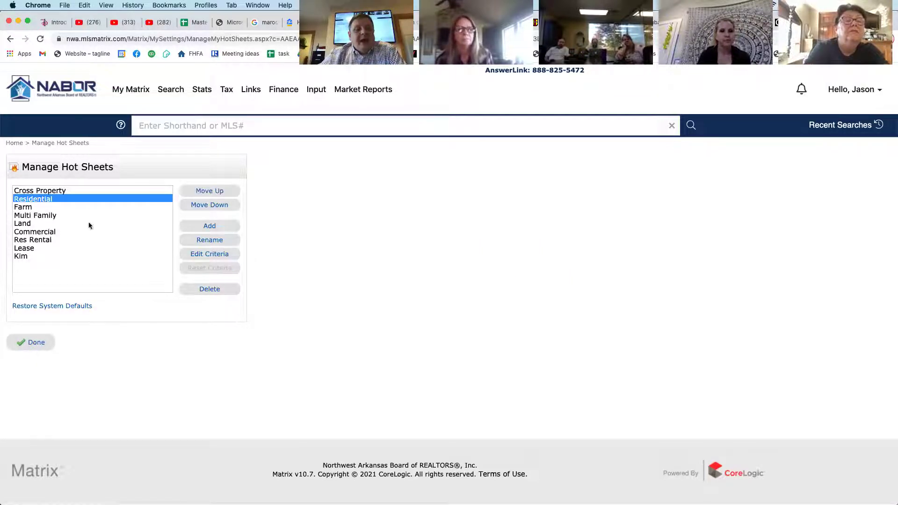
pyautogui.click(209, 227)
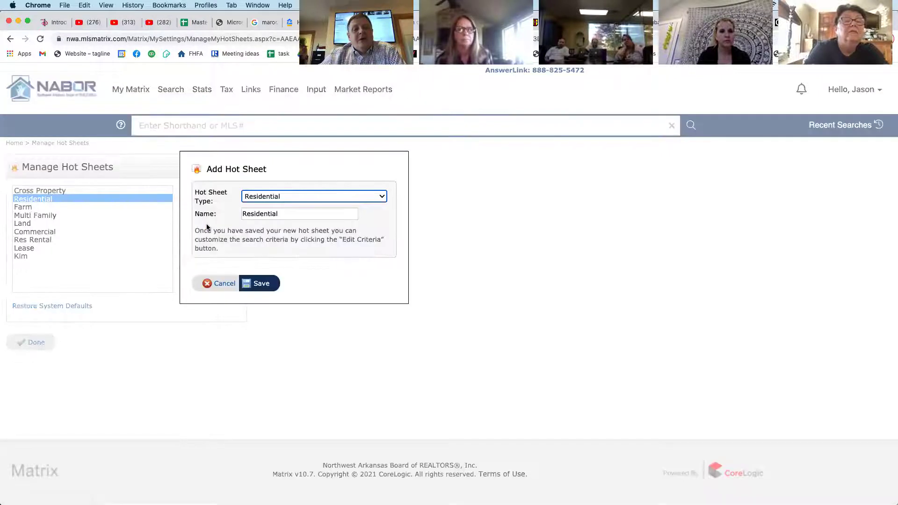
pyautogui.doubleClick(260, 214)
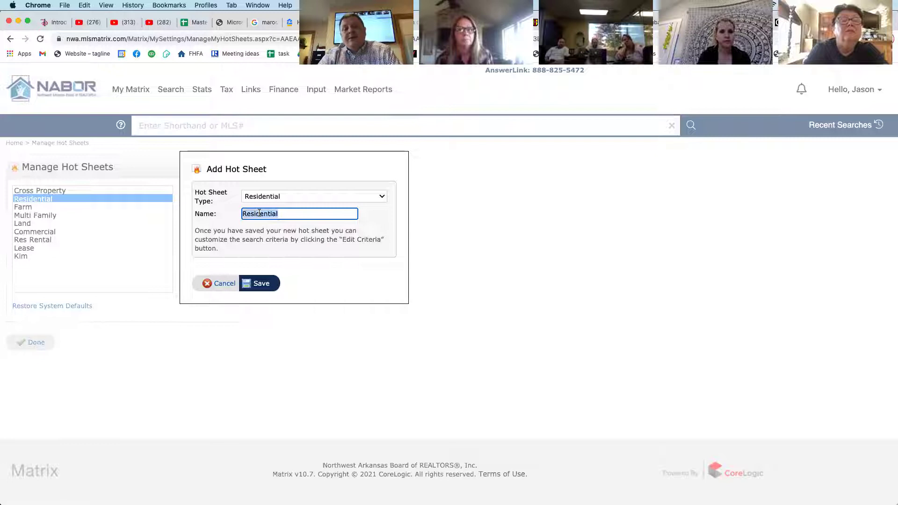
pyautogui.write('Joni')
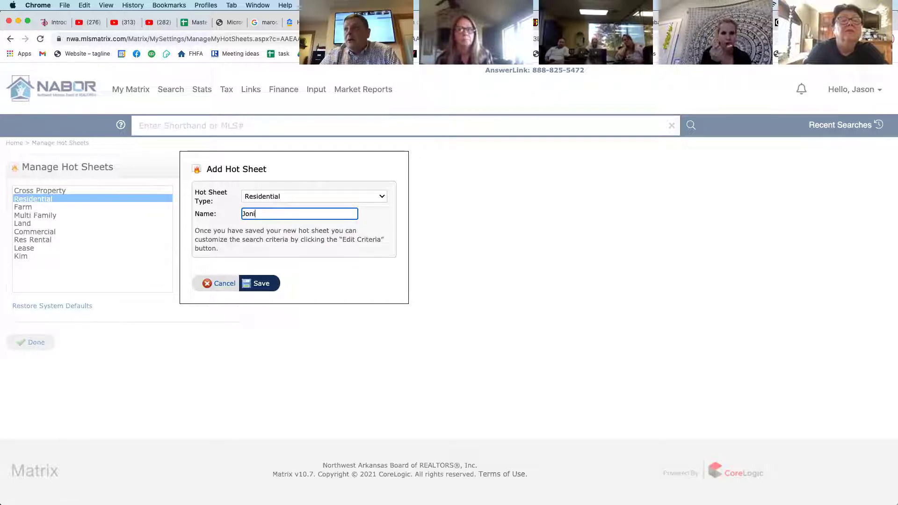
pyautogui.click(261, 287)
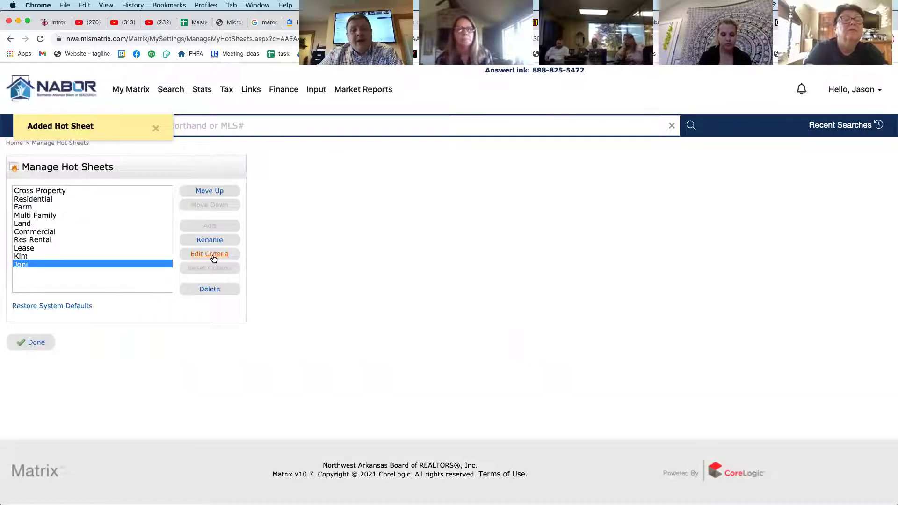
# Edit the new hot sheet's criteria, setting the town to Springdale, bedrooms to 3+, and full baths to 2+
pyautogui.click(210, 254)
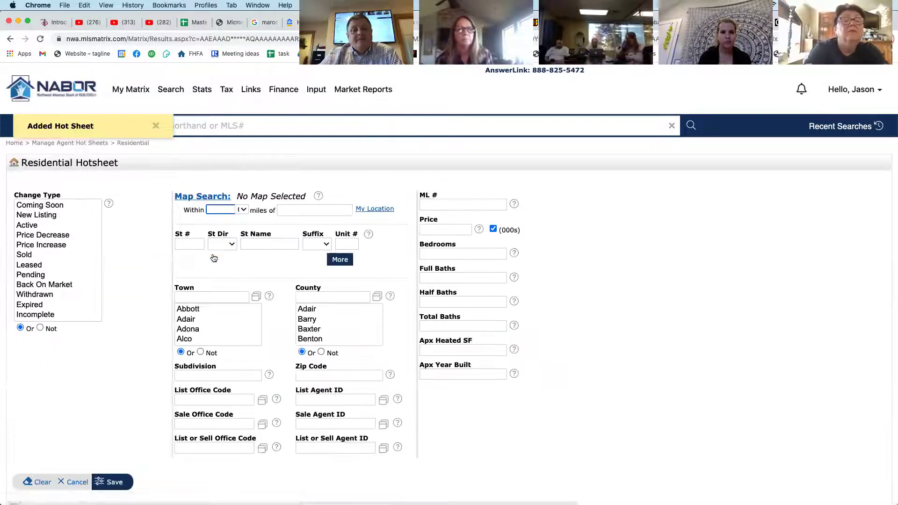
pyautogui.click(197, 298)
pyautogui.write('Springdale')
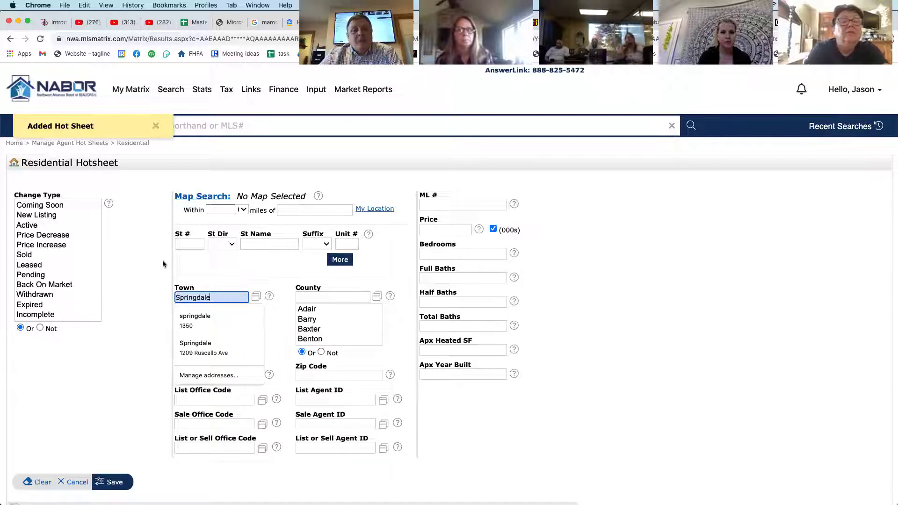
pyautogui.click(434, 253)
pyautogui.write('3+')
pyautogui.press('Tab')
pyautogui.write('2+')
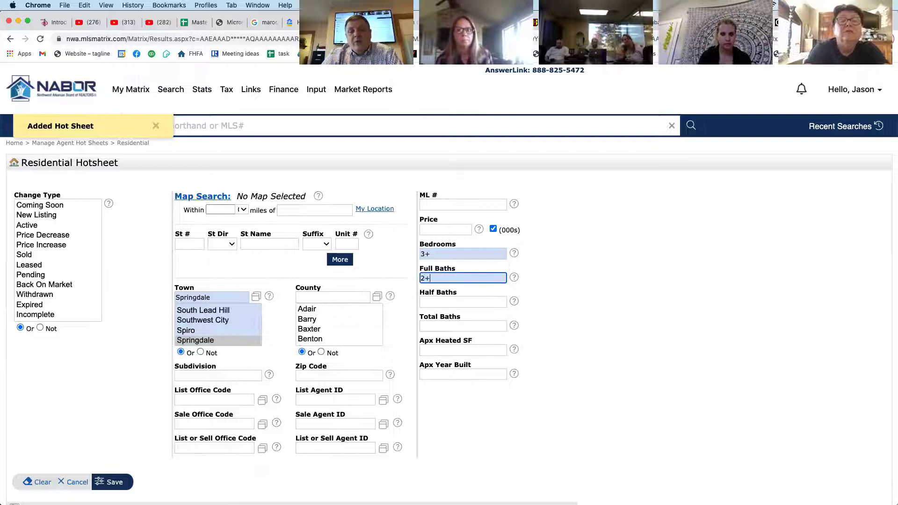
# Set the hot sheet's approximate heated square footage to 1300-1800
pyautogui.click(435, 346)
pyautogui.write('12')
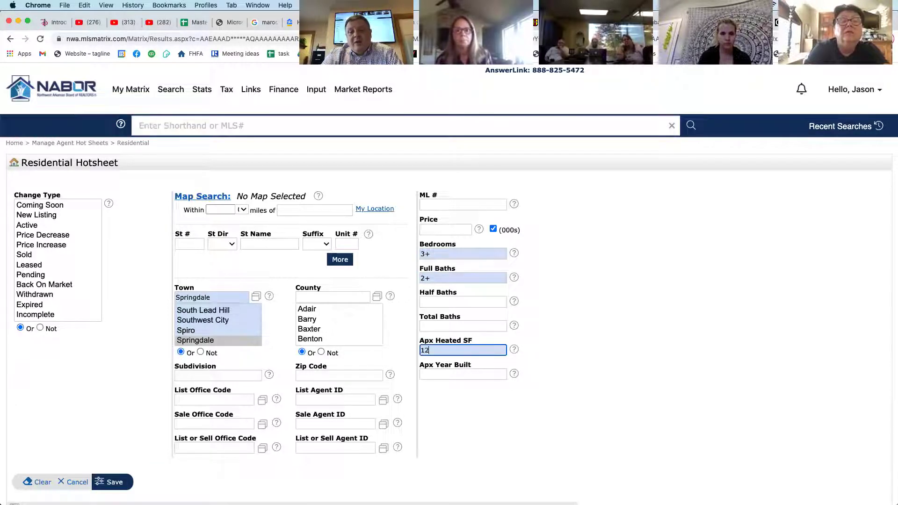
pyautogui.write('00-1800')
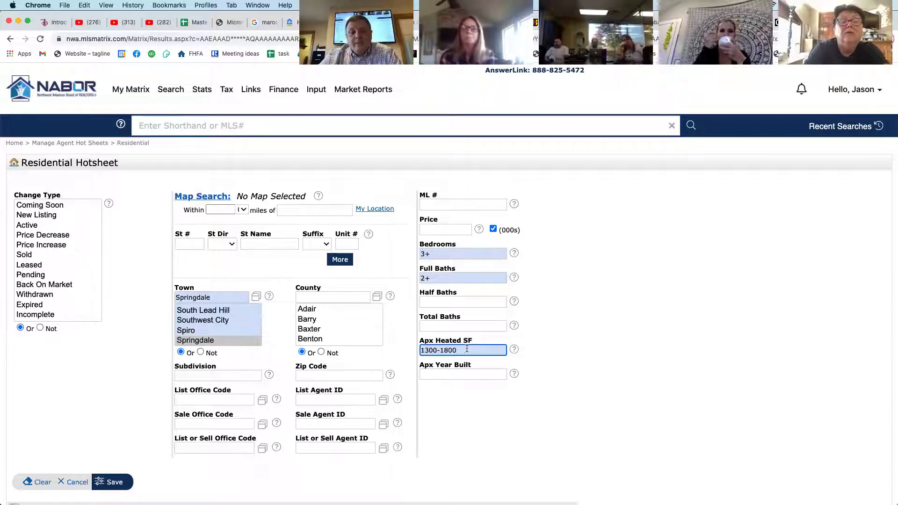
pyautogui.click(493, 416)
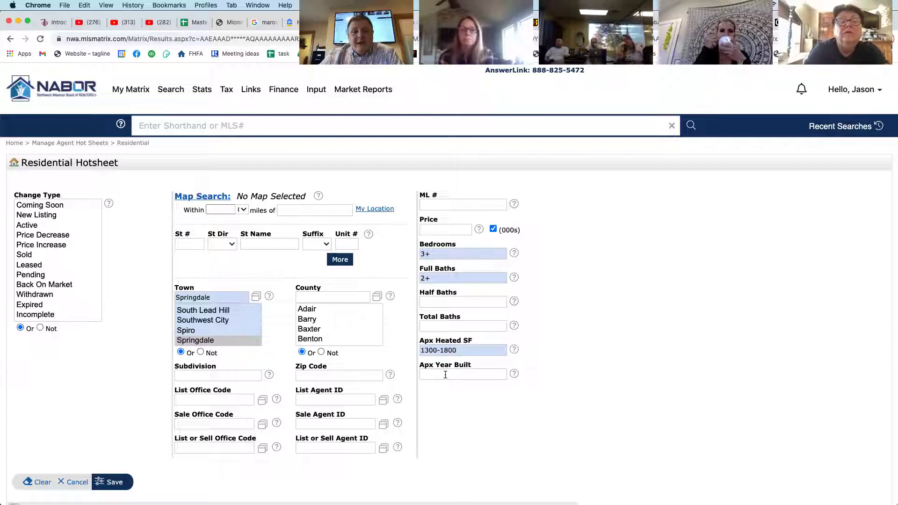
pyautogui.scroll(-2, 505, 406)
pyautogui.rightClick(504, 406)
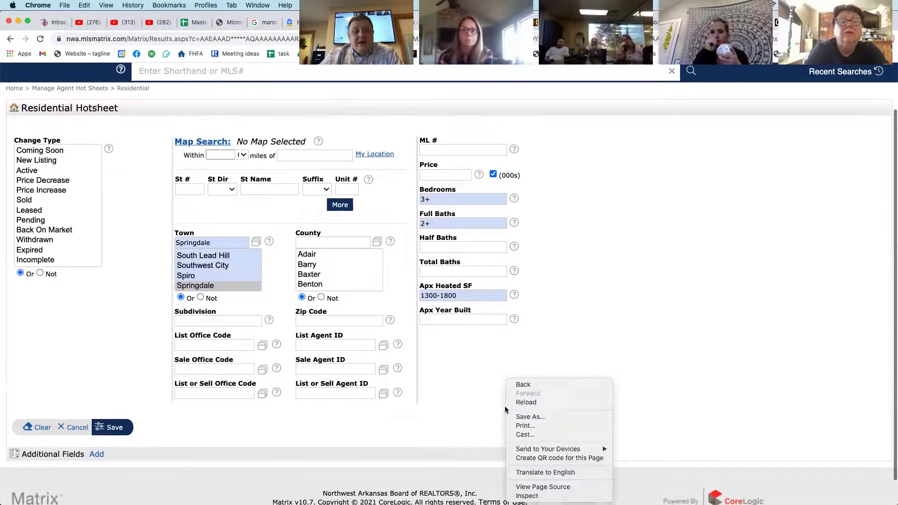
pyautogui.click(479, 421)
pyautogui.scroll(-1, 479, 424)
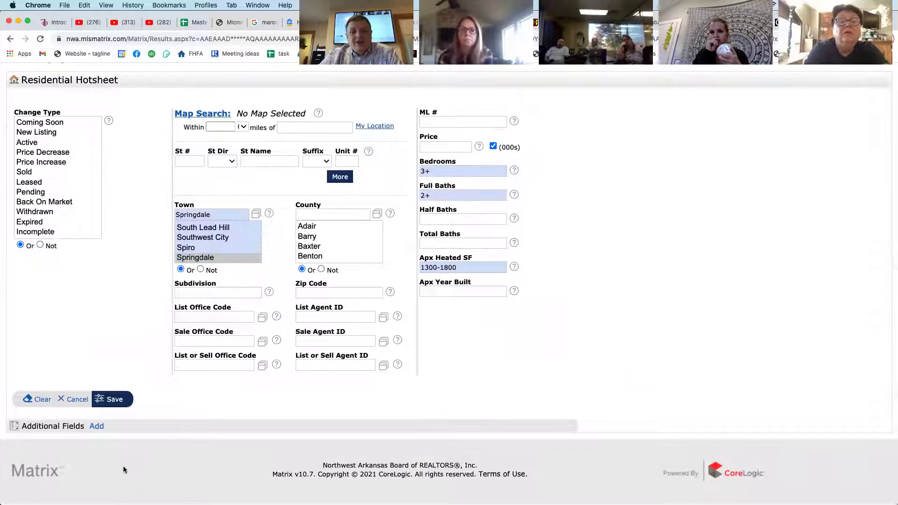
# Add Garage Carport Type to the residential hot sheet's additional search fields
pyautogui.click(97, 426)
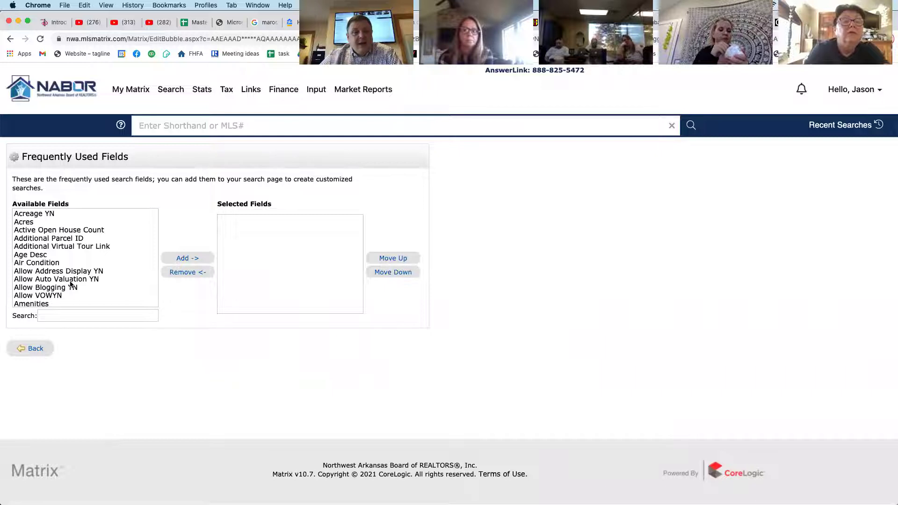
pyautogui.click(56, 317)
pyautogui.write('garage')
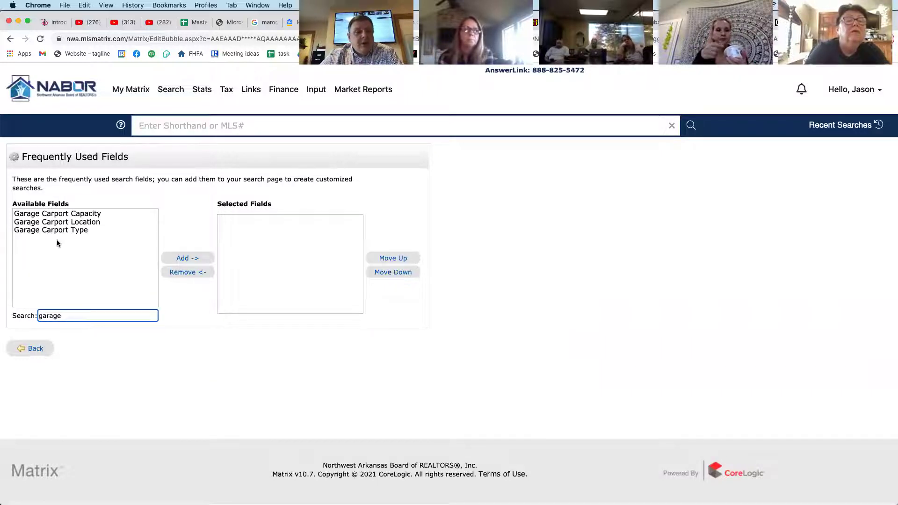
pyautogui.click(62, 215)
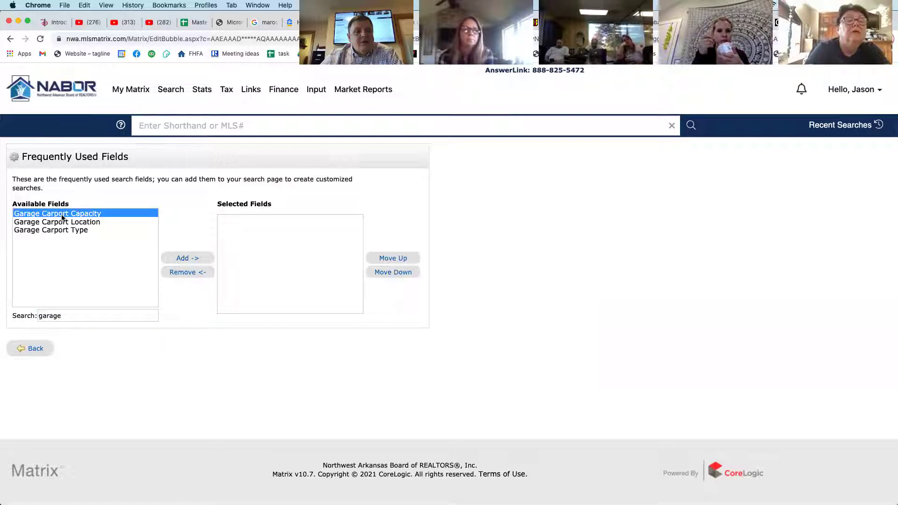
pyautogui.click(58, 229)
pyautogui.click(176, 257)
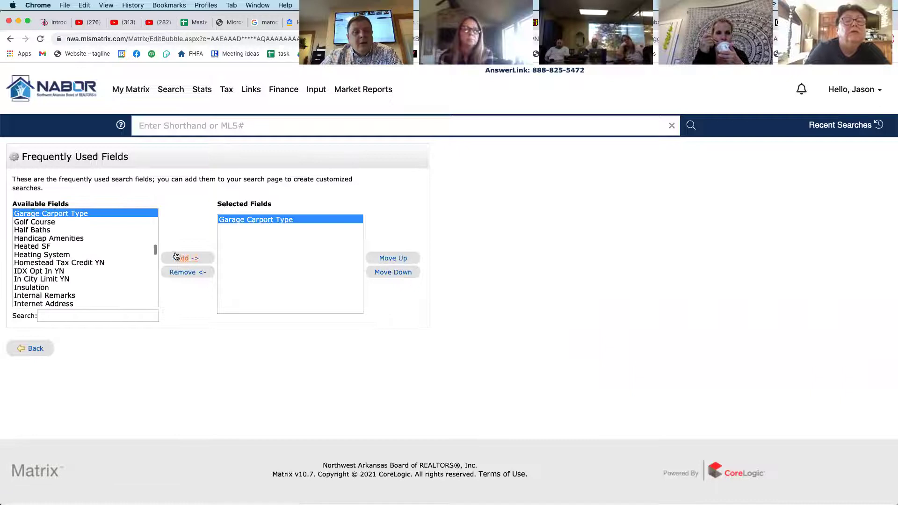
# Add Garage Carport Capacity to the selected fields as well and return to the hot sheet criteria
pyautogui.click(63, 317)
pyautogui.write('garage')
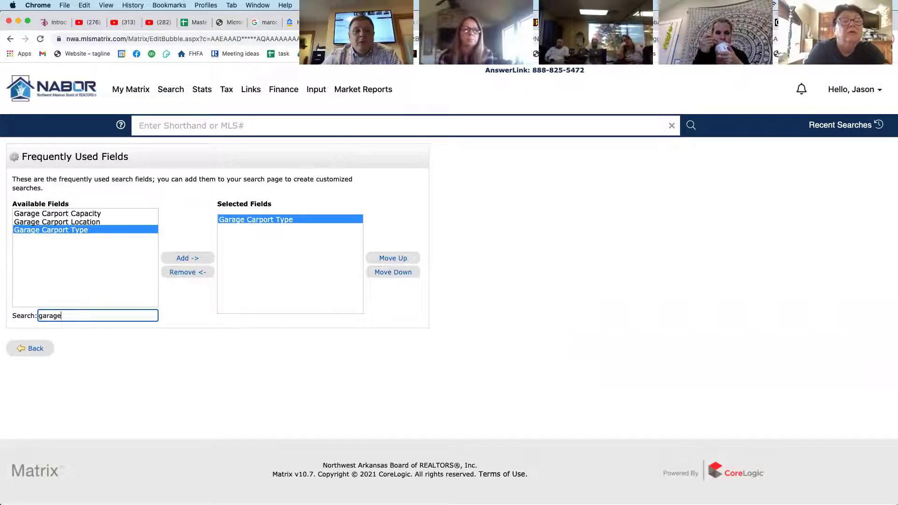
pyautogui.click(79, 215)
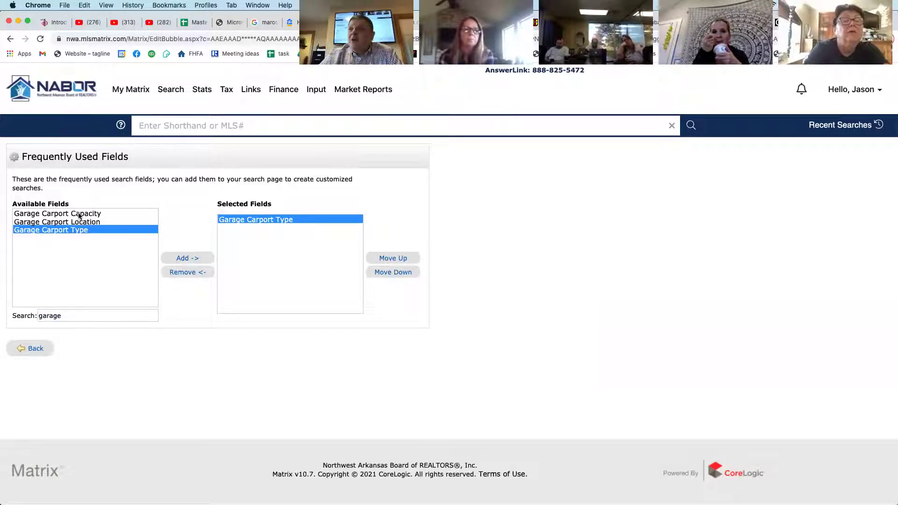
pyautogui.click(185, 258)
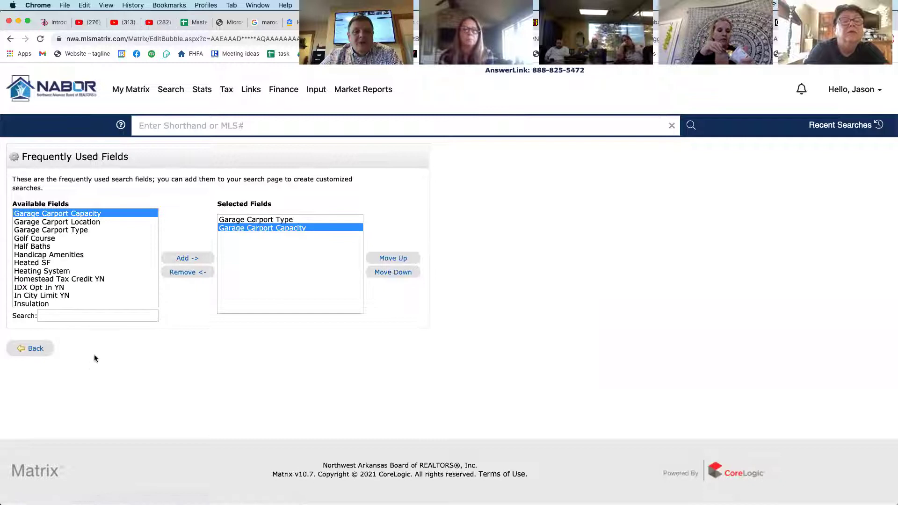
pyautogui.click(35, 349)
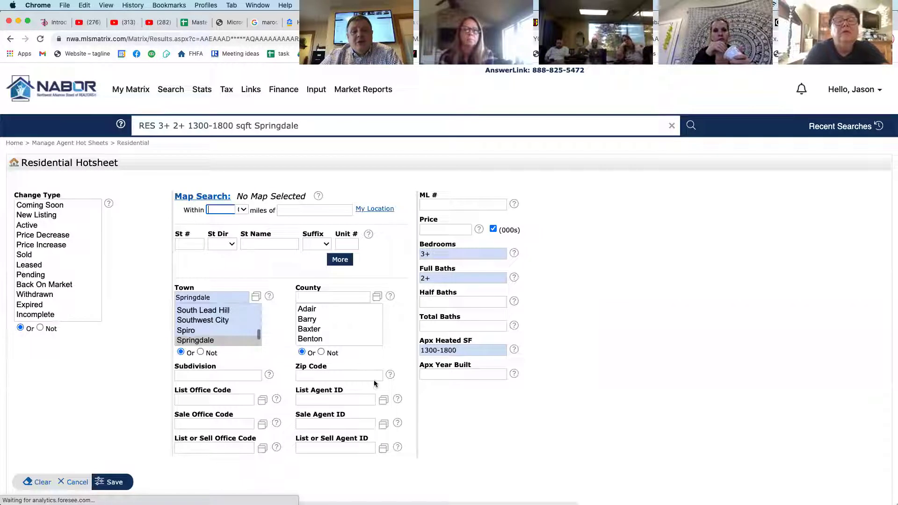
# Set the hot sheet's garage carport type to Garage and the garage carport capacity to 2+
pyautogui.scroll(-5, 468, 424)
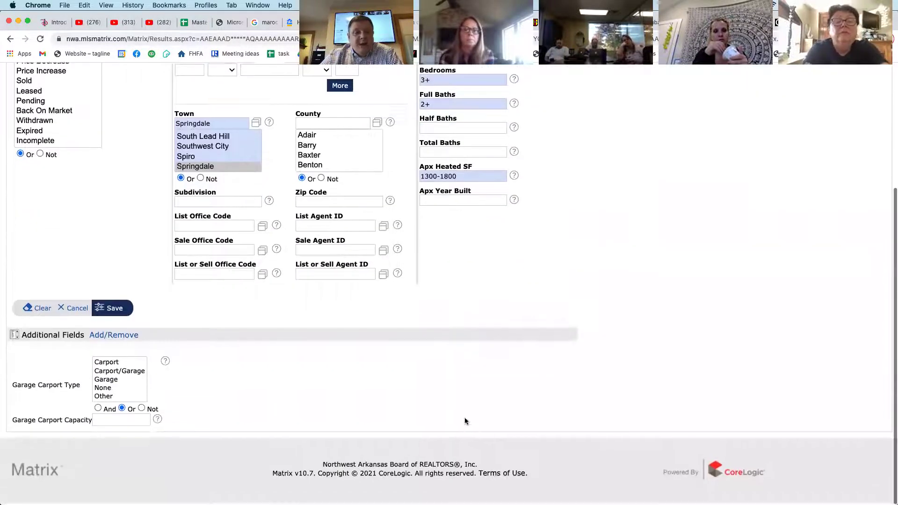
pyautogui.click(101, 383)
pyautogui.click(108, 420)
pyautogui.write('2+')
pyautogui.click(322, 360)
pyautogui.scroll(5, 578, 312)
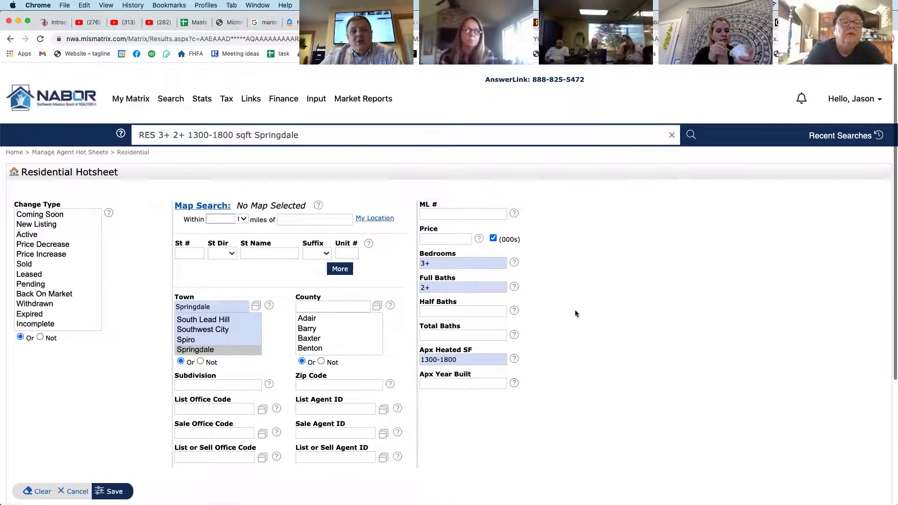
# Open the hot sheet's map search in an enlarged window and bring the Springdale area into close view
pyautogui.click(201, 197)
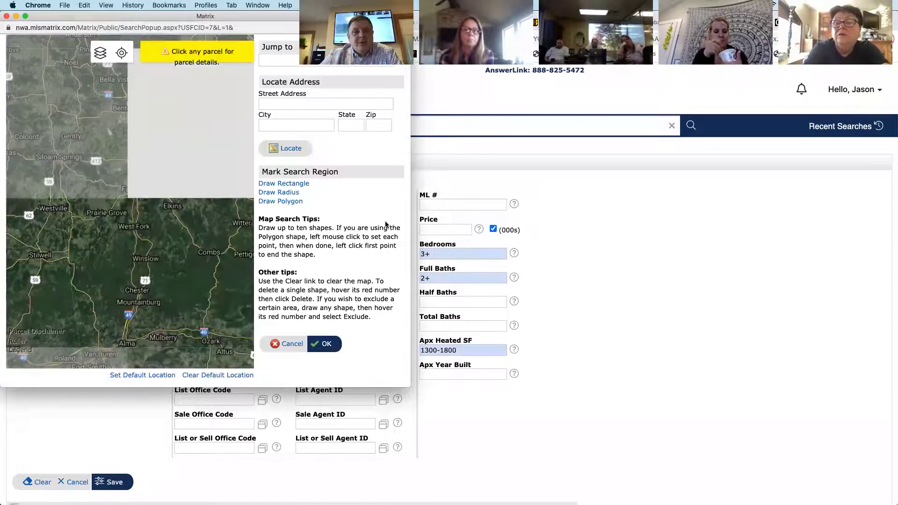
pyautogui.moveTo(411, 216); pyautogui.dragTo(837, 257)
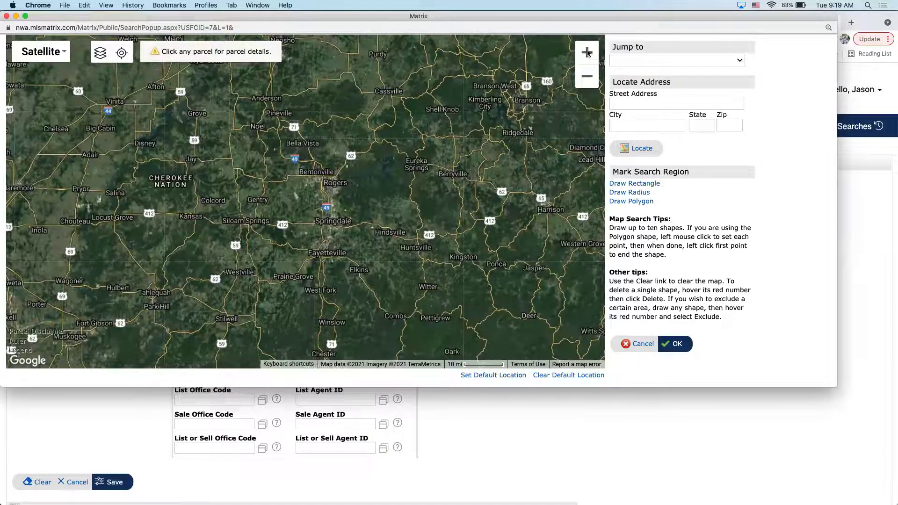
pyautogui.click(587, 52)
pyautogui.click(587, 53)
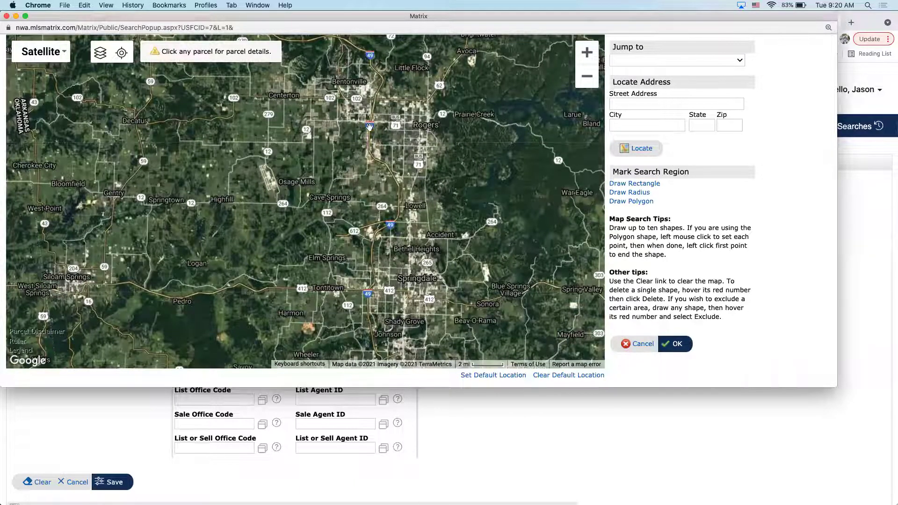
pyautogui.moveTo(453, 17); pyautogui.dragTo(456, 41)
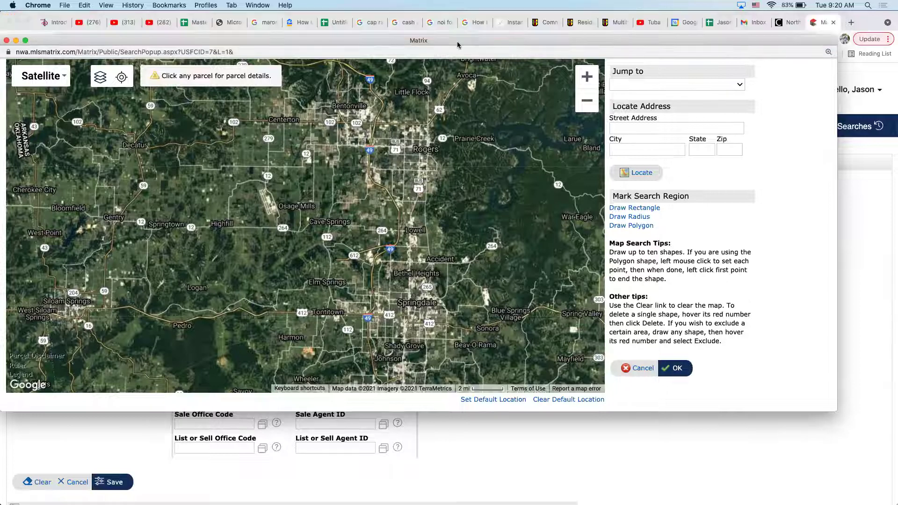
# Draw a polygon search region covering Elm Springs, Tontitown, Harmon and Bethel Heights, accept it, and save the hot sheet
pyautogui.click(636, 229)
pyautogui.click(388, 246)
pyautogui.click(482, 244)
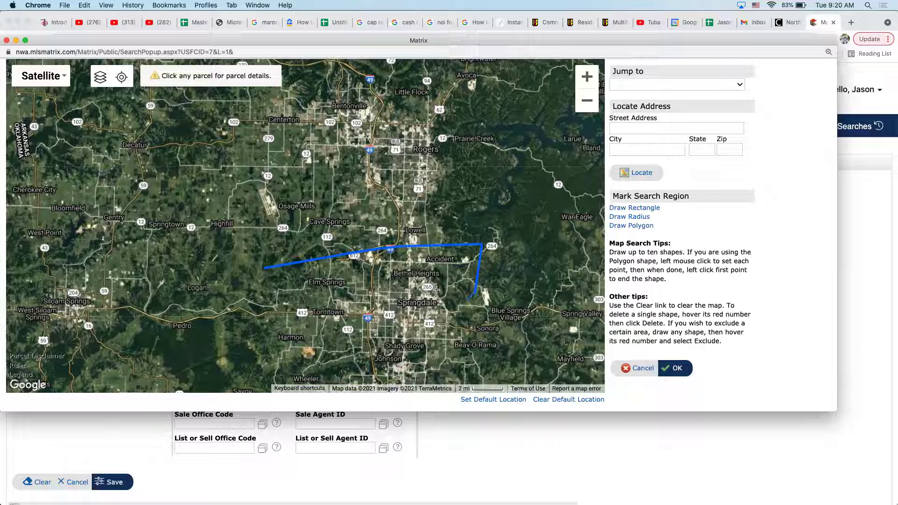
pyautogui.click(412, 294)
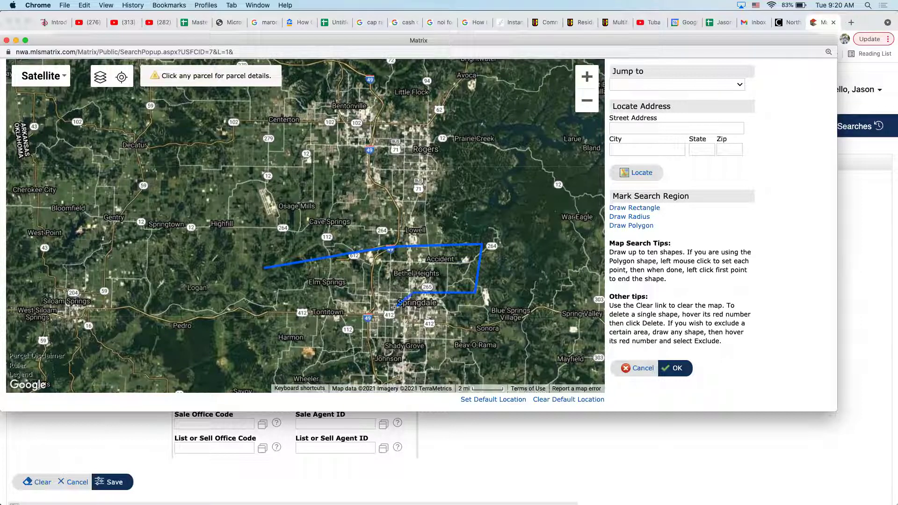
pyautogui.click(402, 345)
pyautogui.click(264, 268)
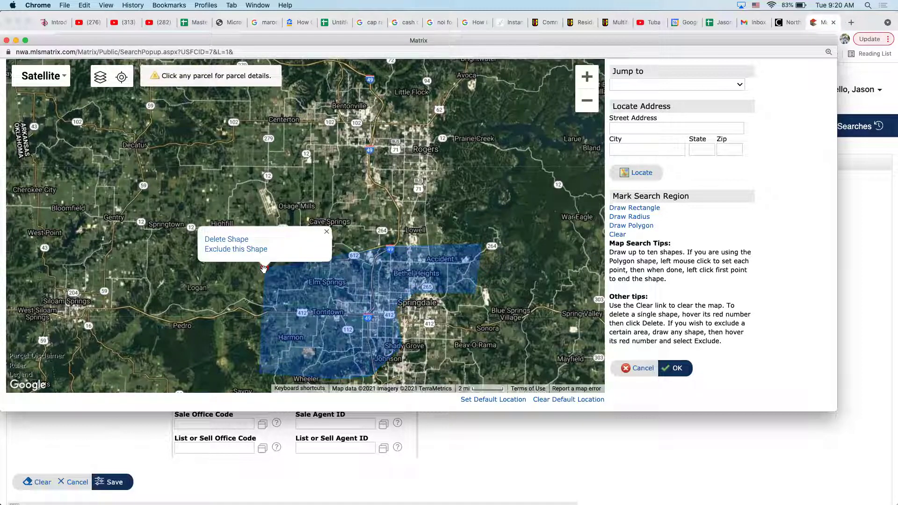
pyautogui.click(676, 371)
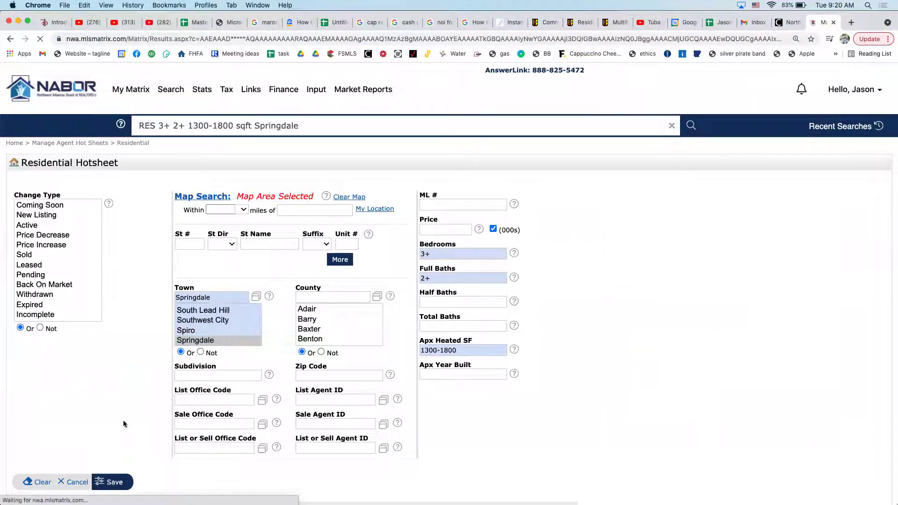
pyautogui.click(33, 343)
# Run the custom hot sheet listed just above the new one from the home page, and return from its results
pyautogui.scroll(-7, 124, 297)
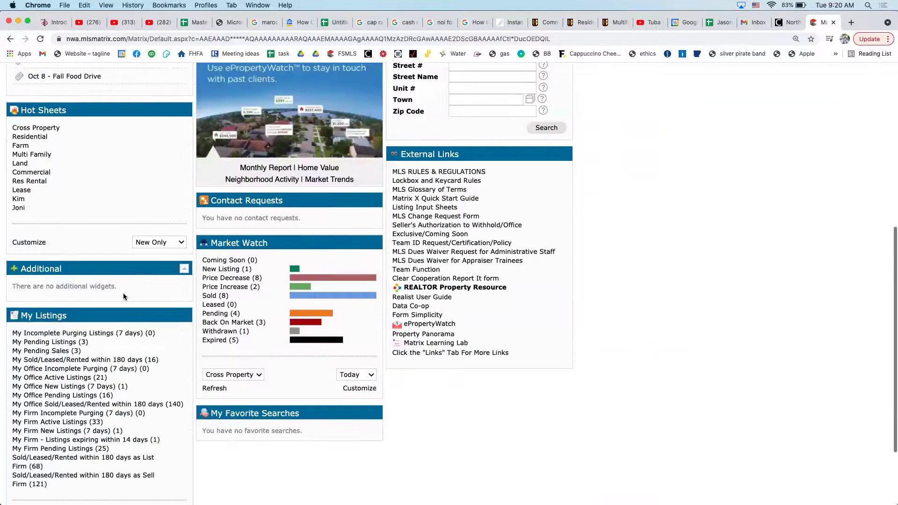
pyautogui.scroll(-3, 124, 297)
pyautogui.scroll(2, 117, 238)
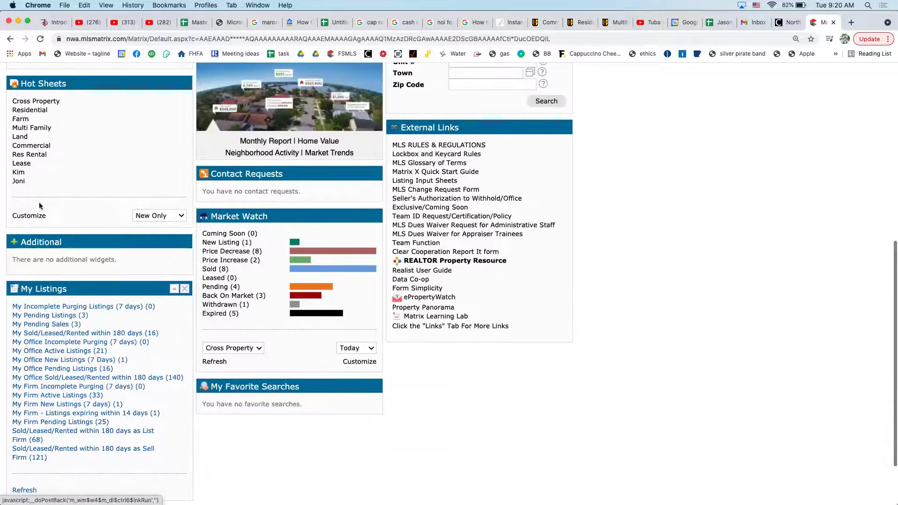
pyautogui.click(18, 174)
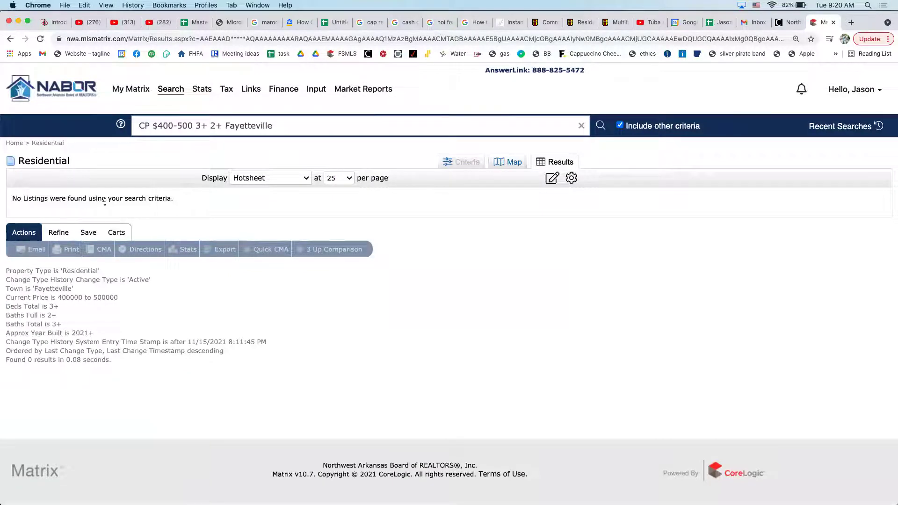
pyautogui.click(10, 41)
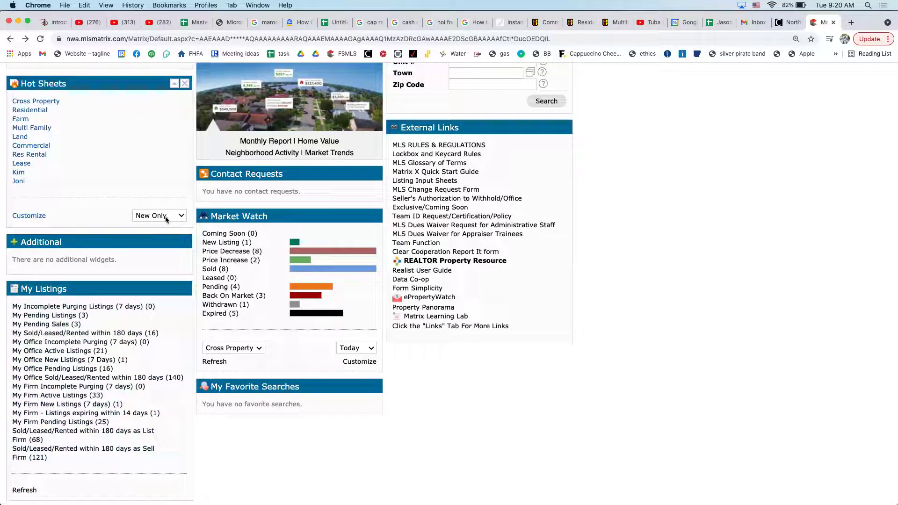
# Set the Hot Sheets period to 7 Day and run both custom hot sheets, ending on the new Springdale one
pyautogui.click(161, 216)
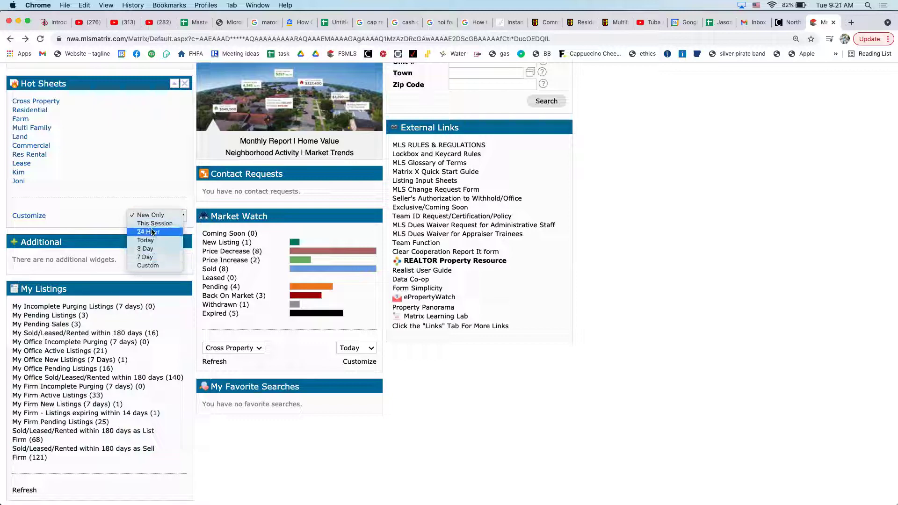
pyautogui.click(145, 257)
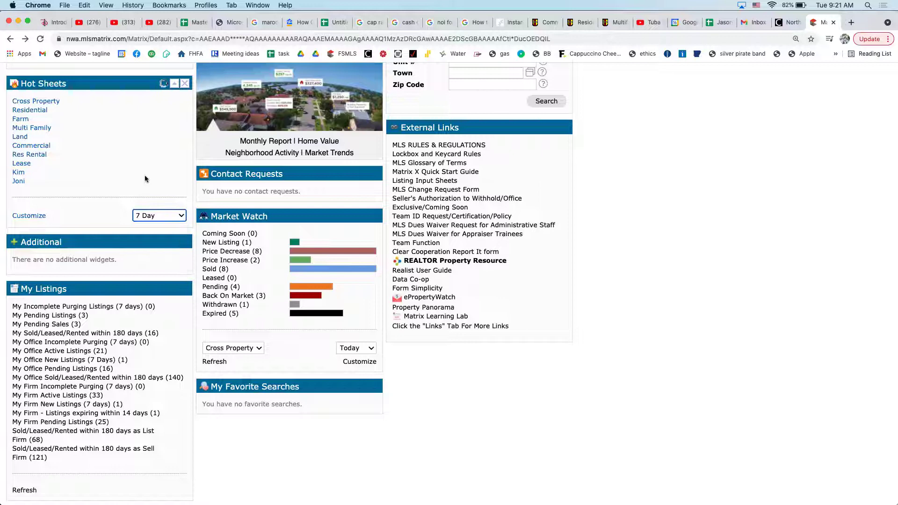
pyautogui.click(18, 172)
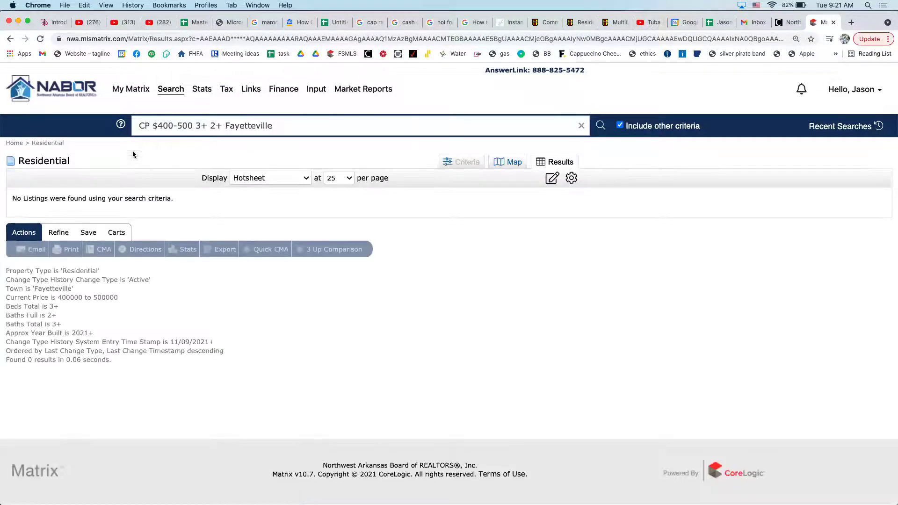
pyautogui.click(10, 39)
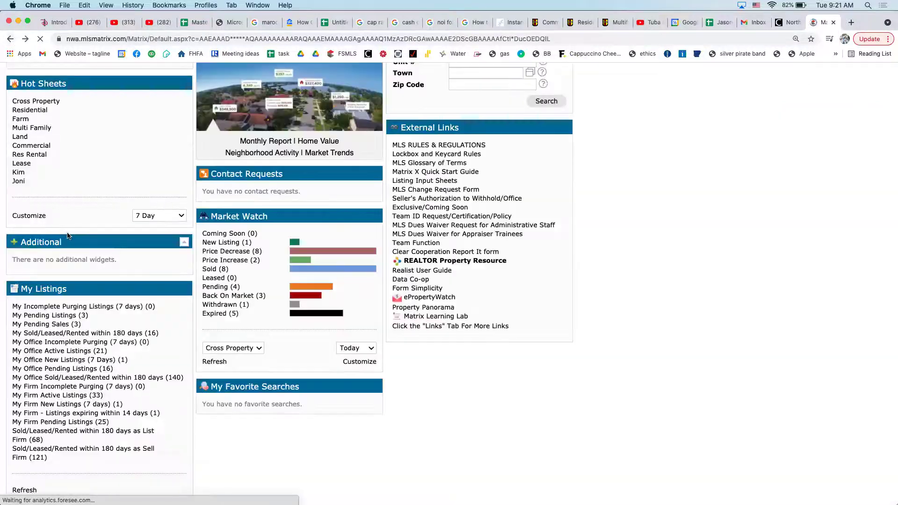
pyautogui.click(19, 182)
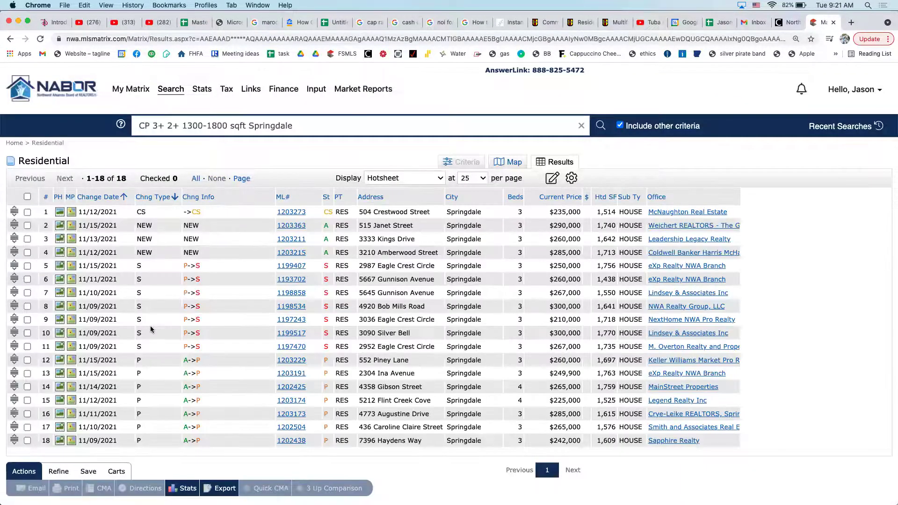
pyautogui.scroll(-2, 150, 330)
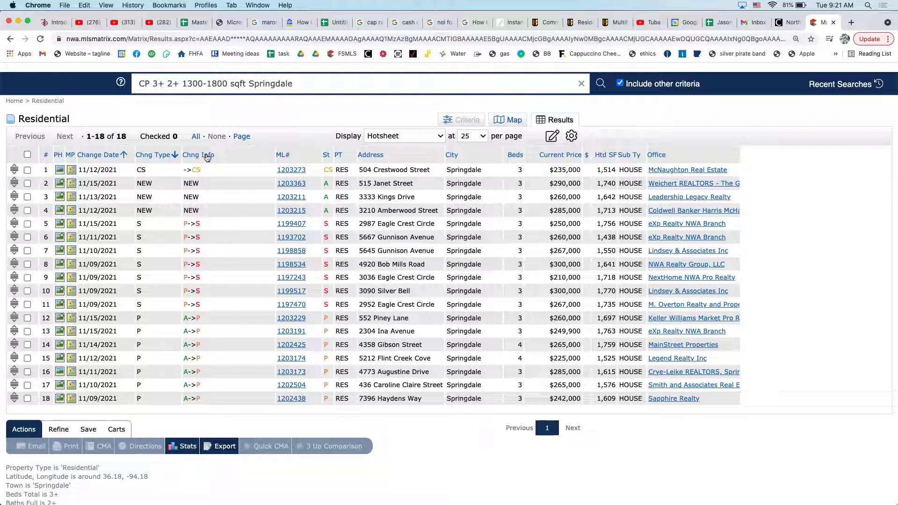
# Select all listings in the hot sheet results, review their tabular statistics by status, and return to the My Matrix home page
pyautogui.click(27, 155)
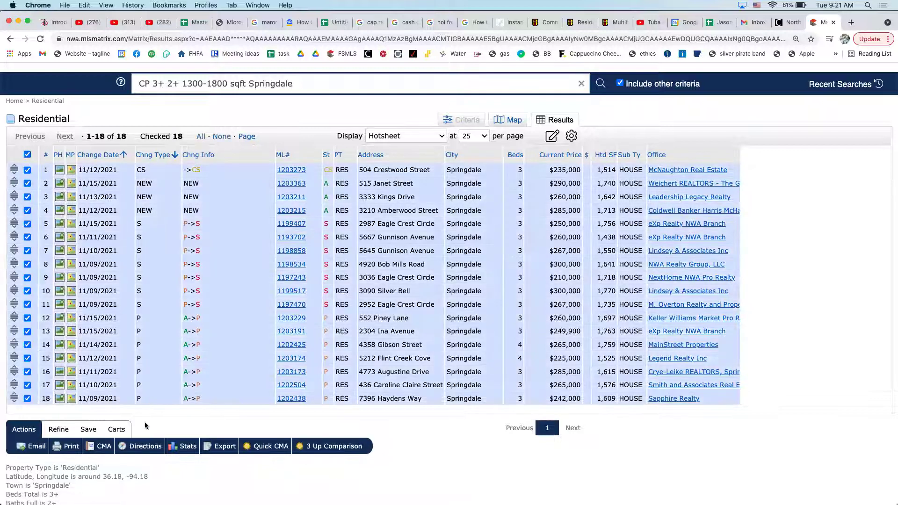
pyautogui.click(183, 447)
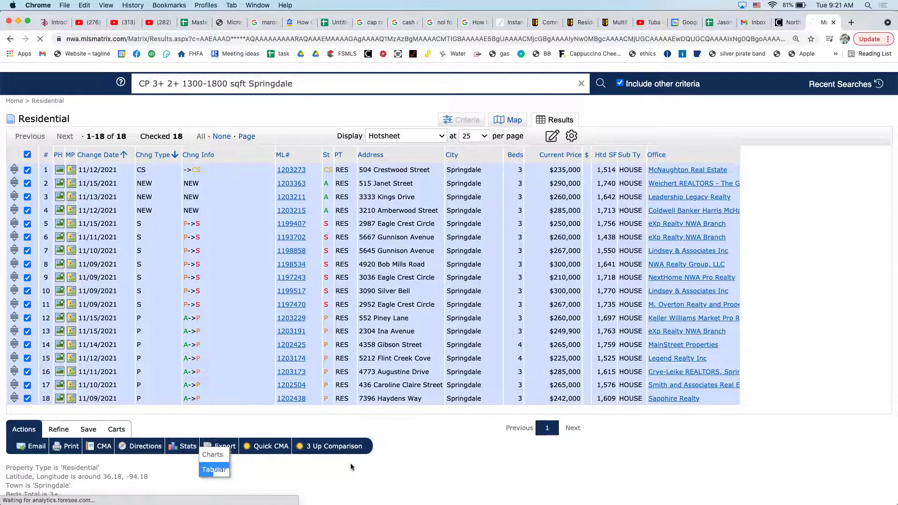
pyautogui.click(214, 469)
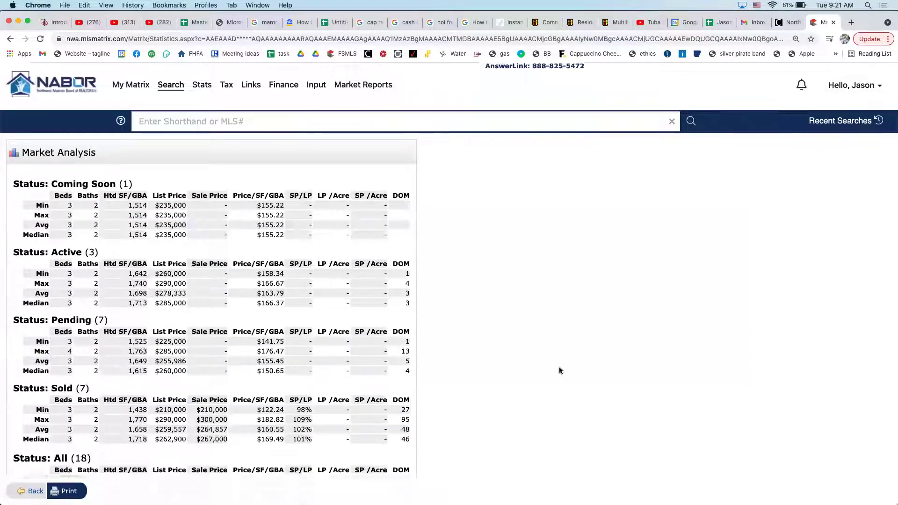
pyautogui.scroll(-3, 560, 367)
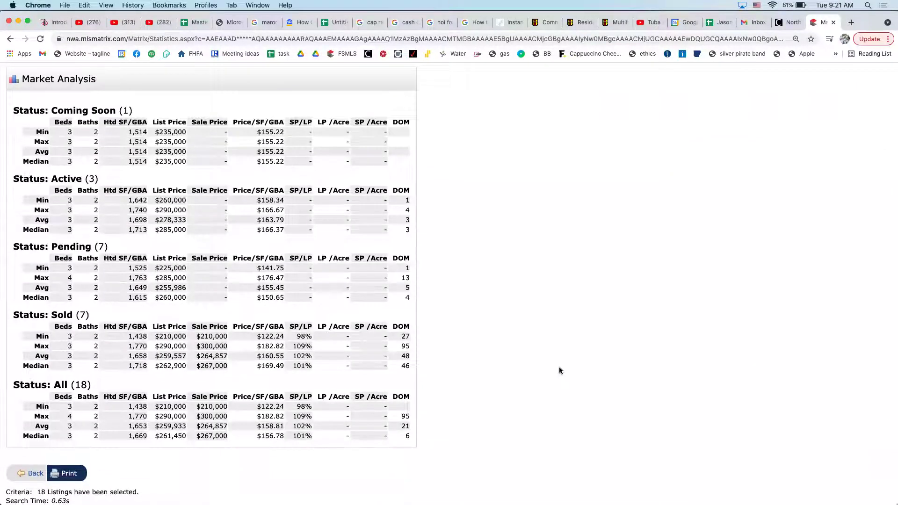
pyautogui.scroll(-1, 560, 368)
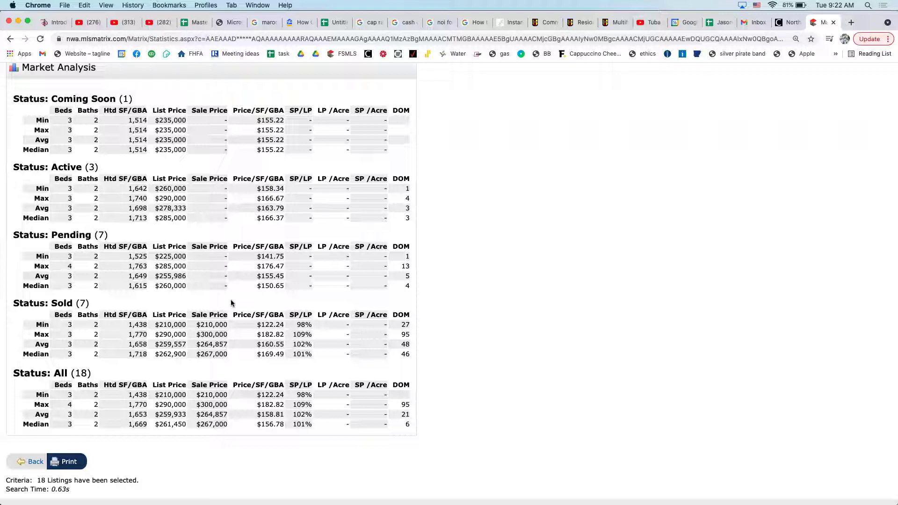
pyautogui.click(32, 465)
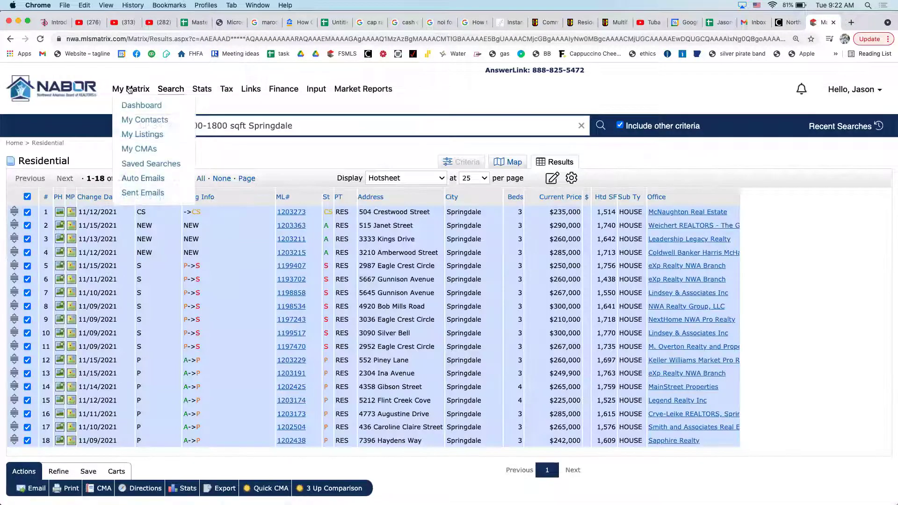
pyautogui.click(130, 89)
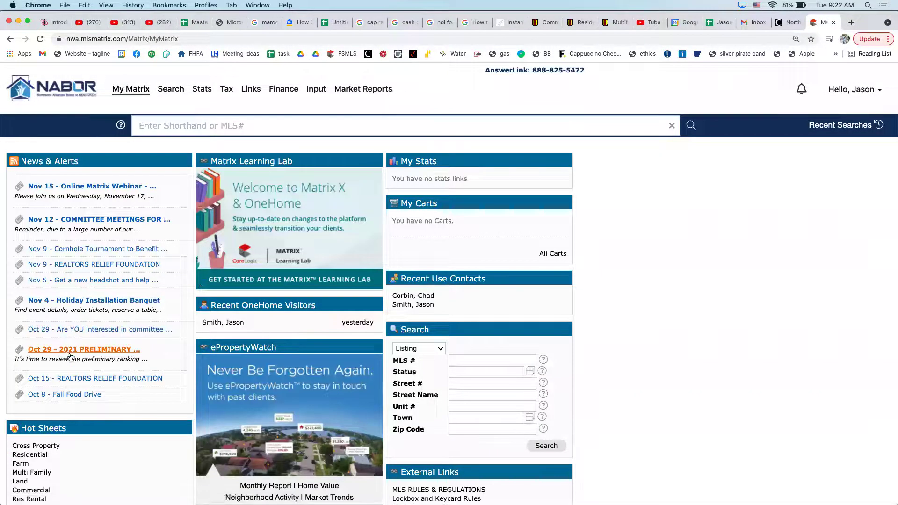
# Set the Hot Sheets period to This Session, run the custom Springdale hot sheet, and return to the My Matrix home page
pyautogui.scroll(-5, 70, 357)
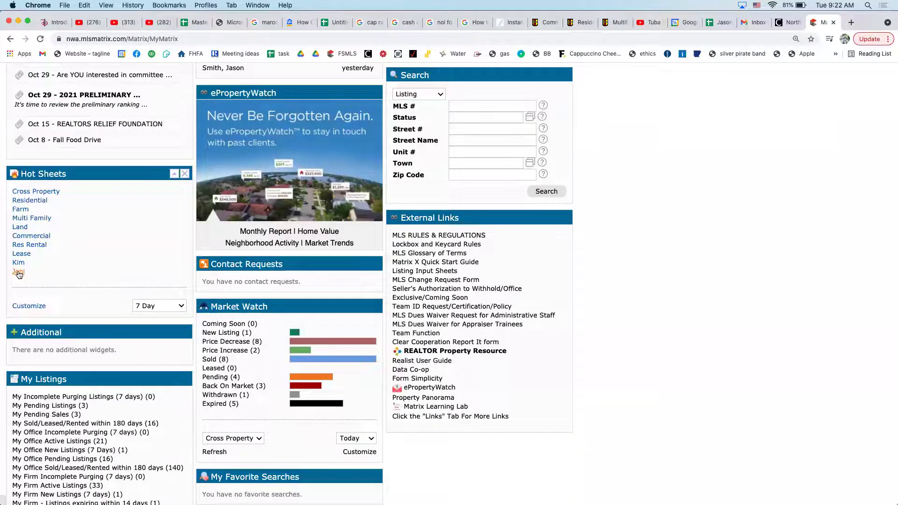
pyautogui.click(181, 307)
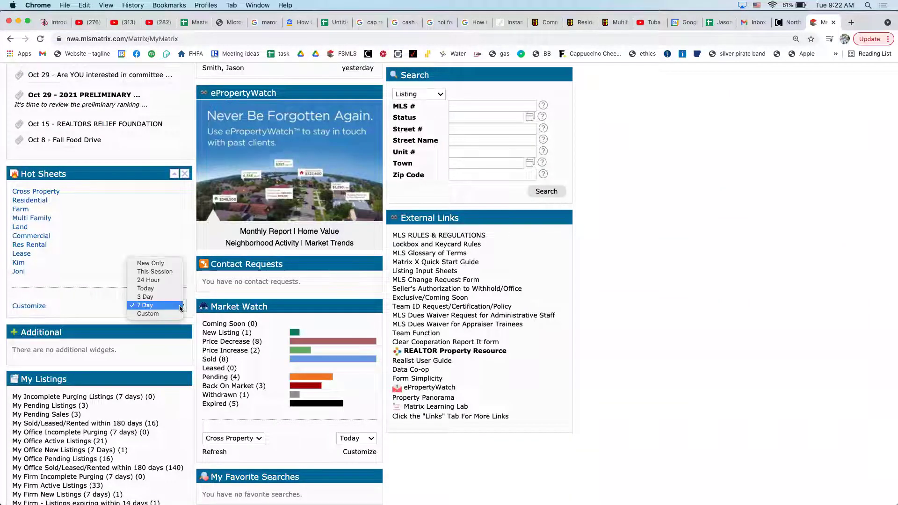
pyautogui.click(167, 273)
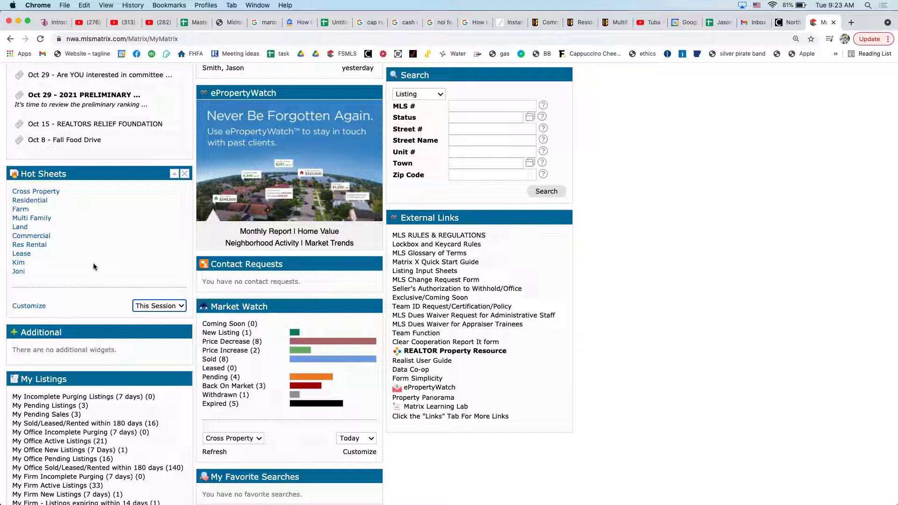
pyautogui.click(17, 272)
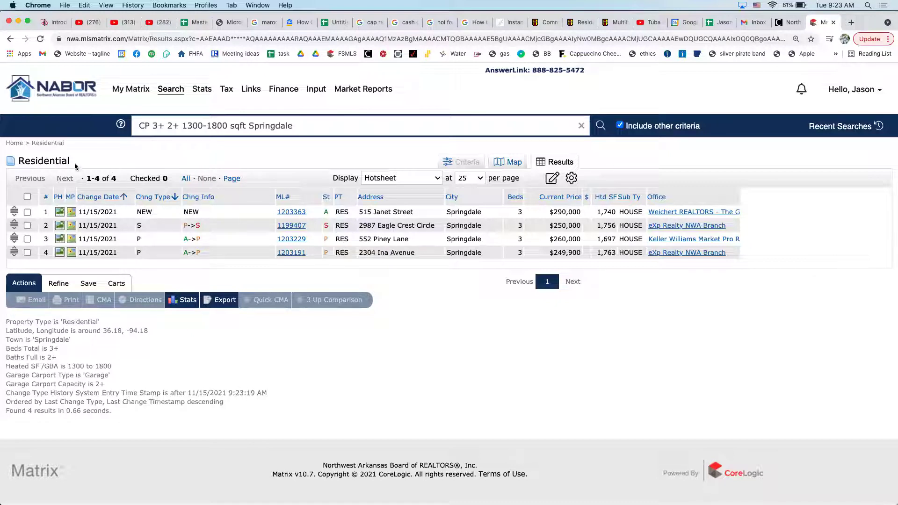
pyautogui.click(133, 92)
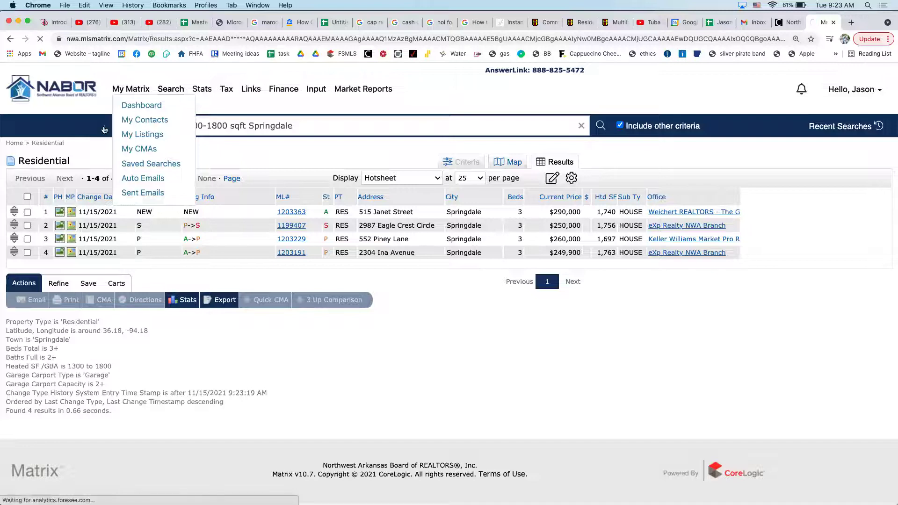
# Check the Hot Sheets period options, rerun the Springdale hot sheet with This Session kept, and go back to the home page
pyautogui.scroll(-5, 104, 360)
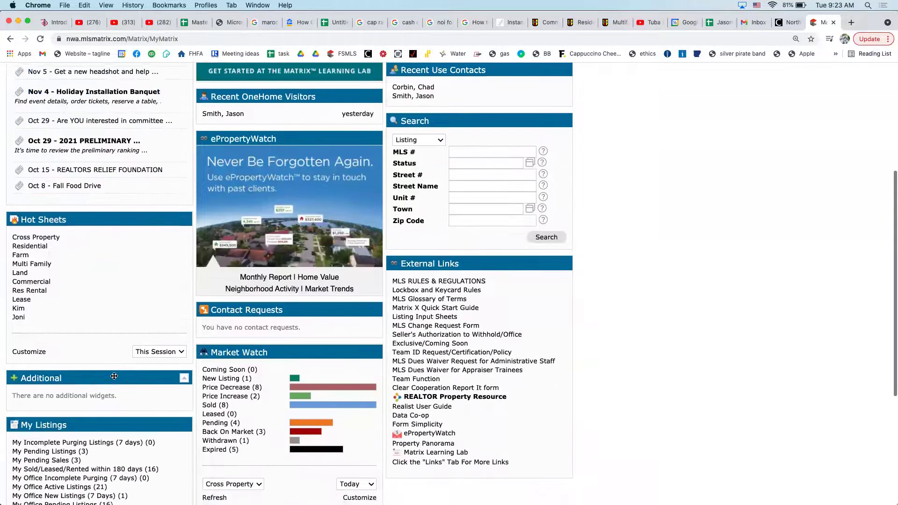
pyautogui.click(178, 353)
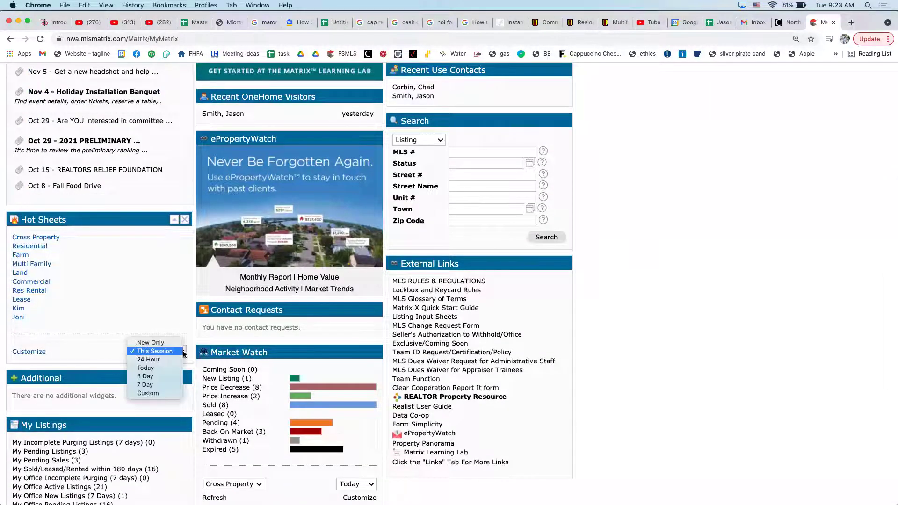
pyautogui.click(183, 355)
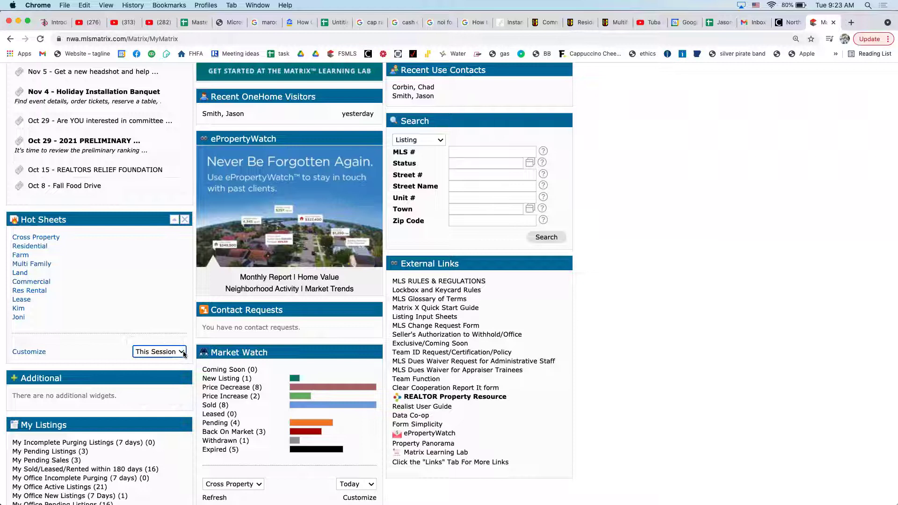
pyautogui.click(18, 319)
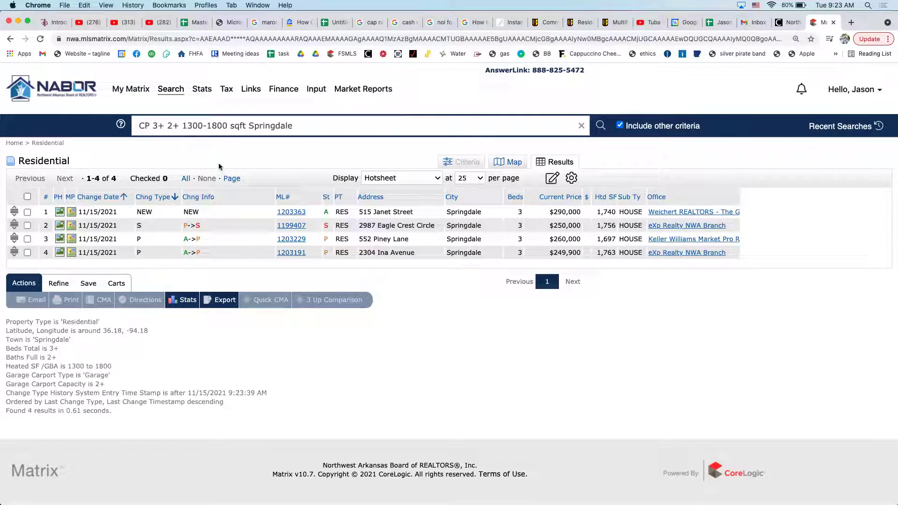
pyautogui.click(131, 90)
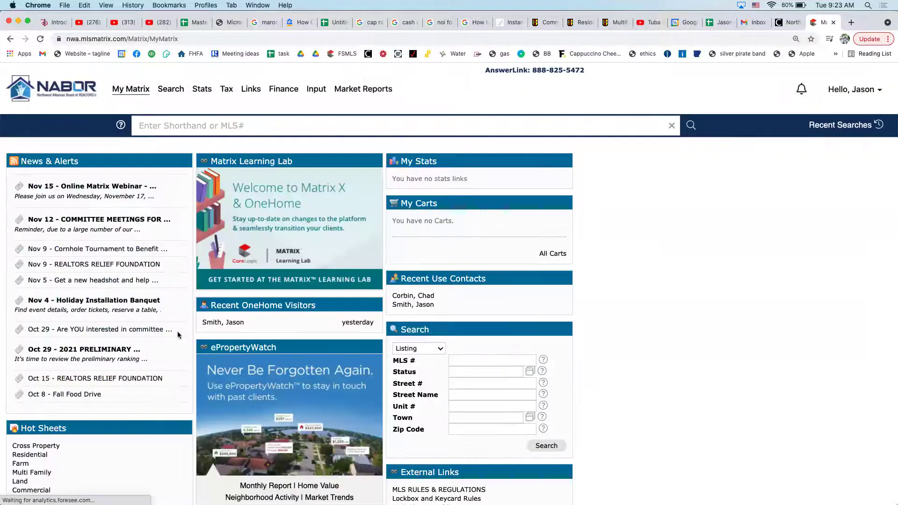
# Set the Hot Sheets period to New Only, run the custom Springdale hot sheet, and return to the My Matrix home page
pyautogui.scroll(-5, 178, 332)
pyautogui.click(172, 377)
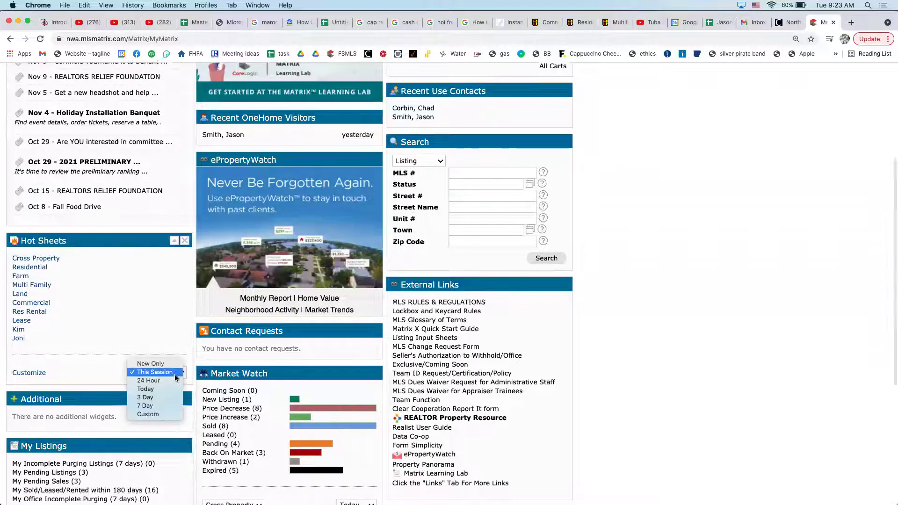
pyautogui.click(163, 329)
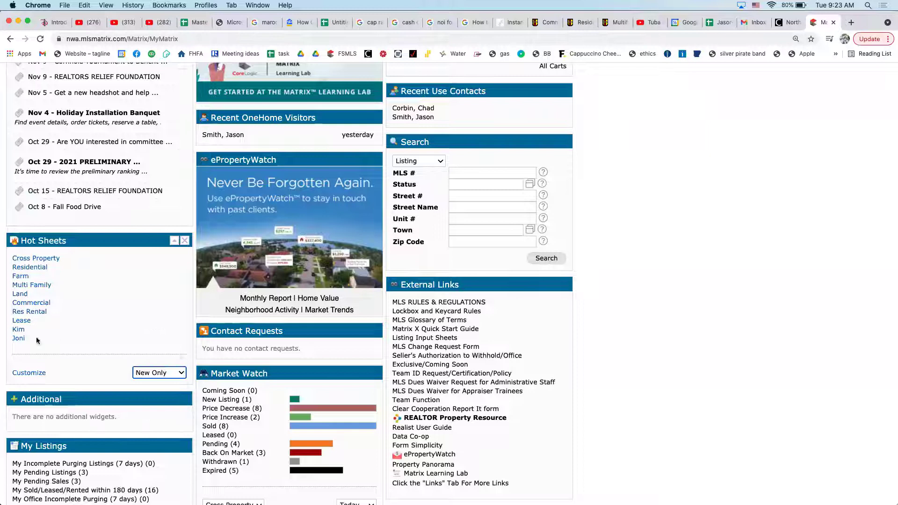
pyautogui.click(19, 340)
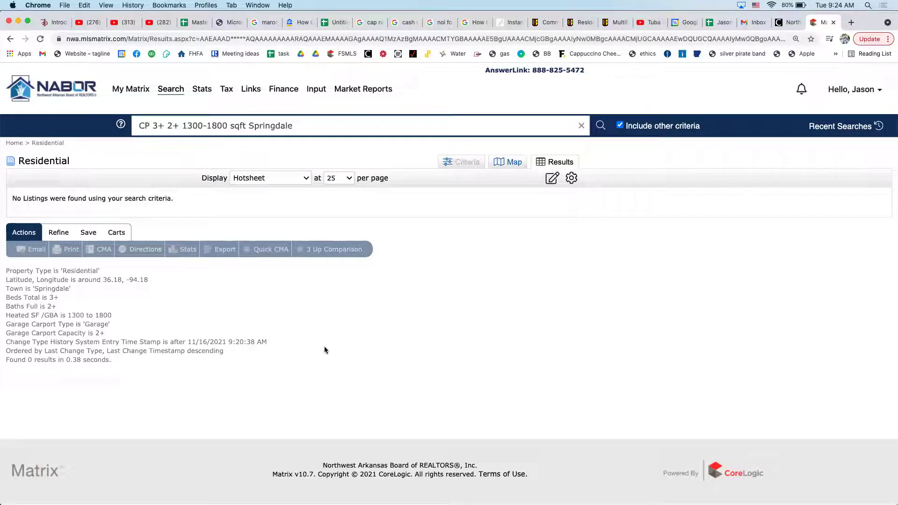
pyautogui.click(126, 89)
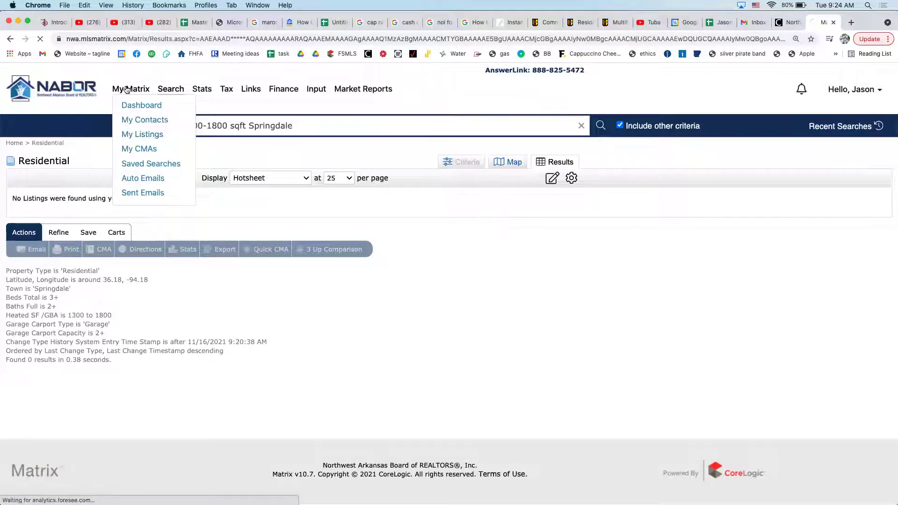
# Set the Hot Sheets period to 7 Day, run the custom Springdale hot sheet, and review the listings by change type
pyautogui.scroll(-10, 161, 268)
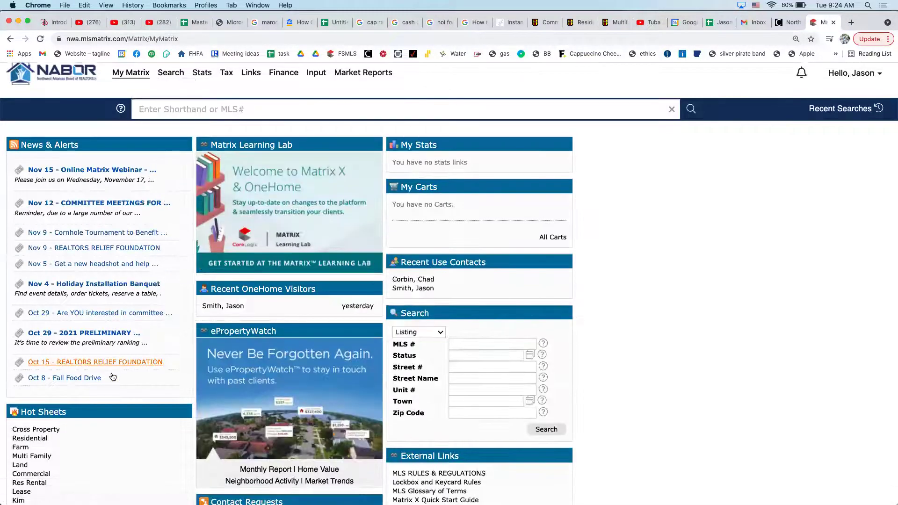
pyautogui.click(174, 239)
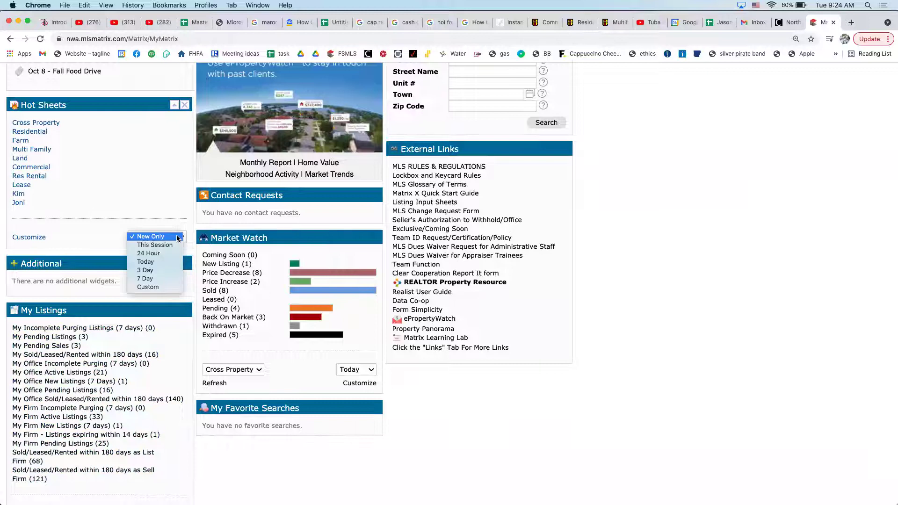
pyautogui.click(153, 278)
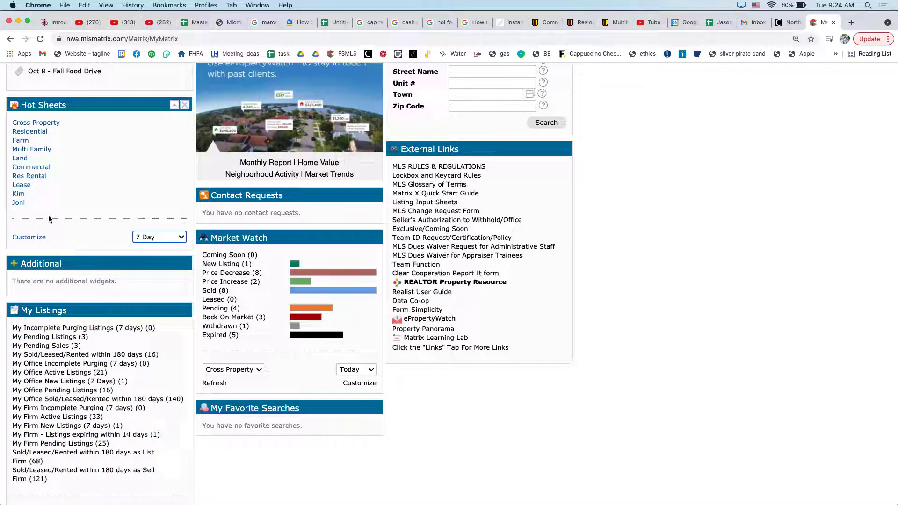
pyautogui.click(19, 203)
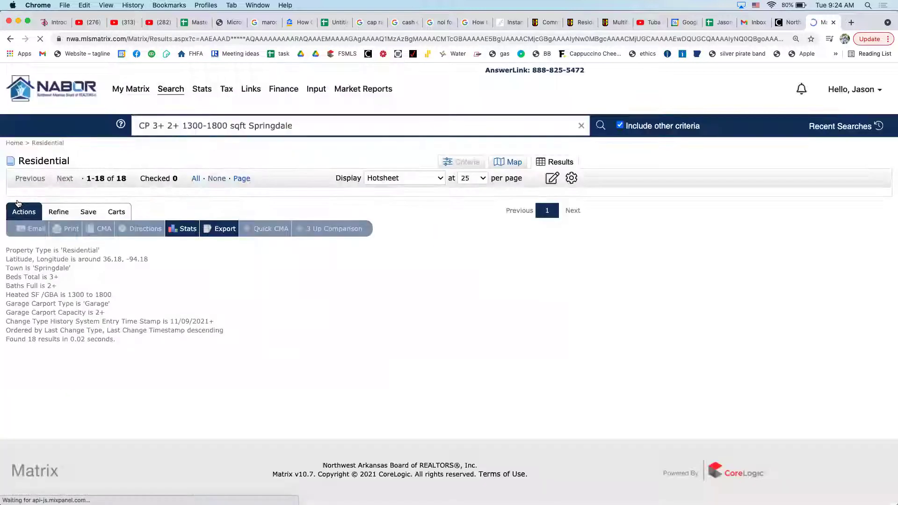
pyautogui.scroll(-3, 234, 285)
pyautogui.scroll(2, 233, 286)
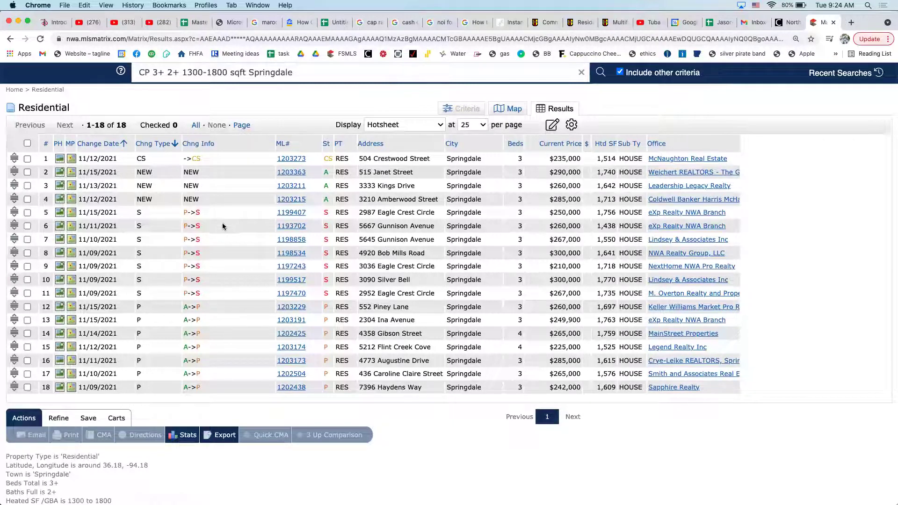
# Open the first sold listing in the hot sheet results and page through the full details of all the sold listings
pyautogui.click(291, 213)
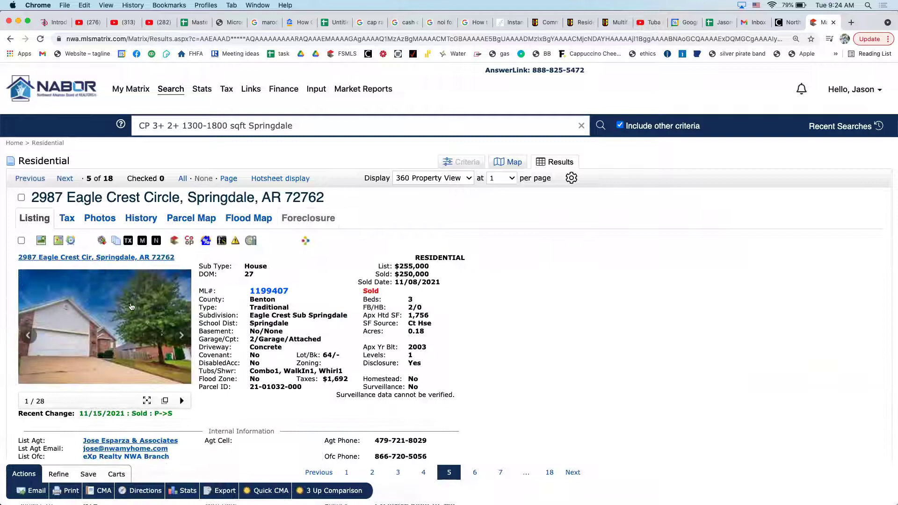
pyautogui.click(66, 179)
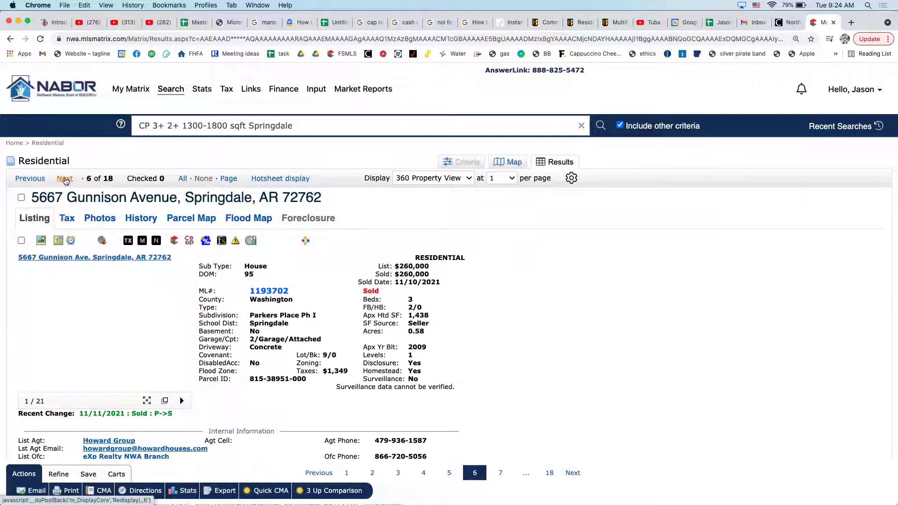
pyautogui.click(66, 178)
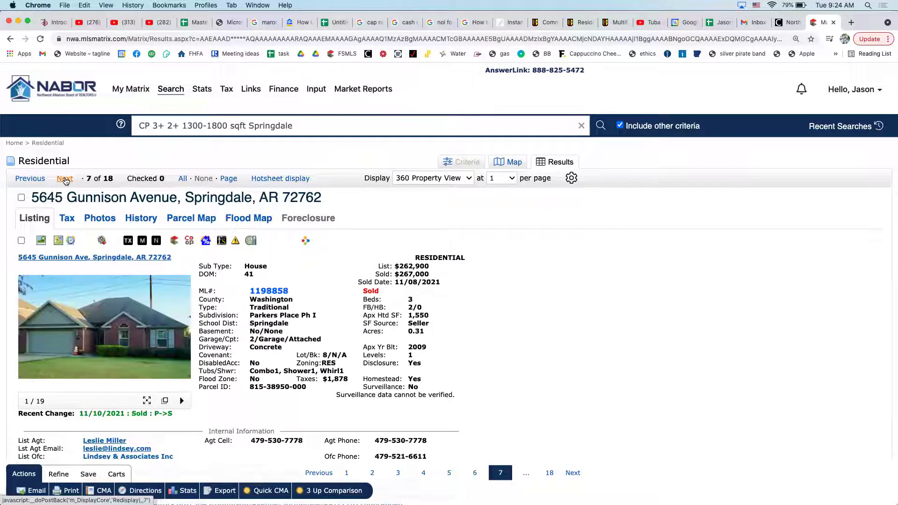
pyautogui.click(66, 179)
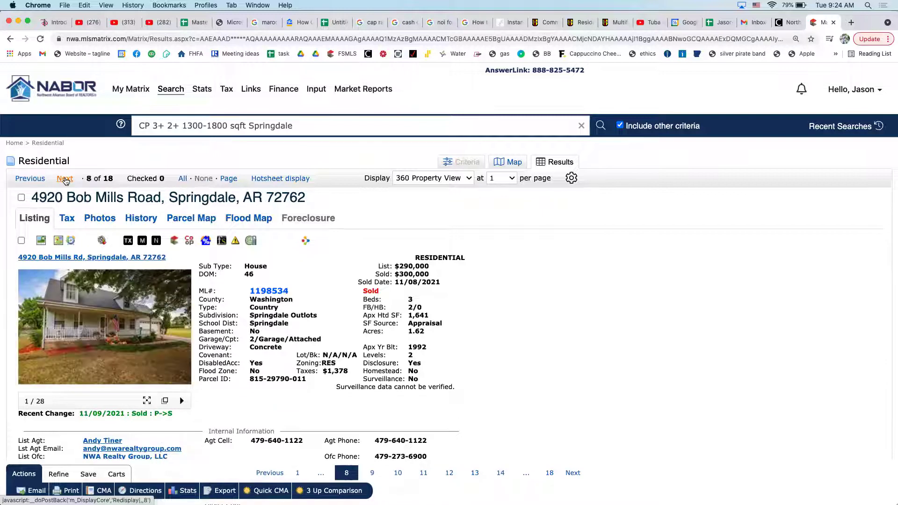
pyautogui.click(65, 179)
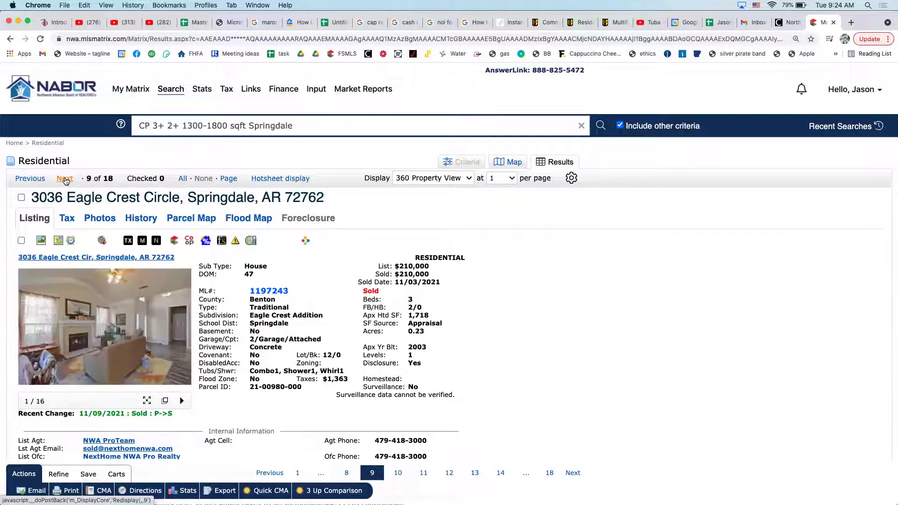
pyautogui.click(65, 180)
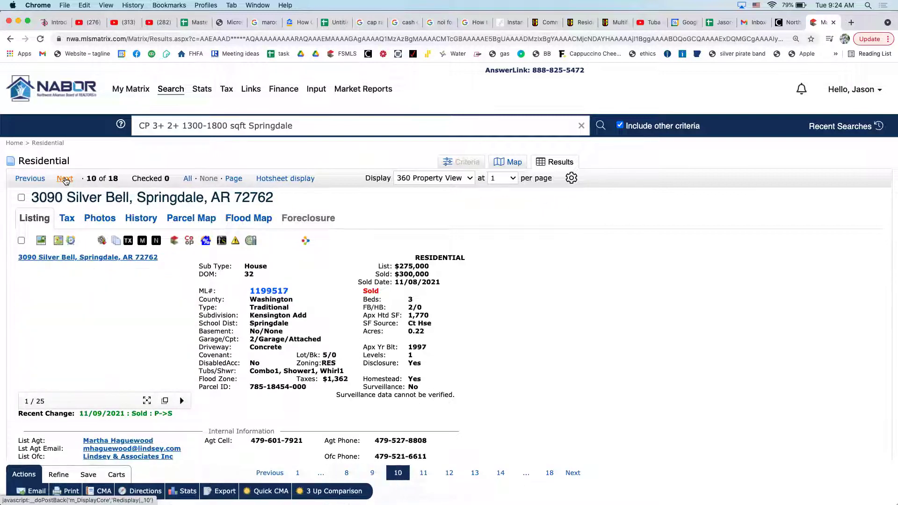
pyautogui.click(65, 180)
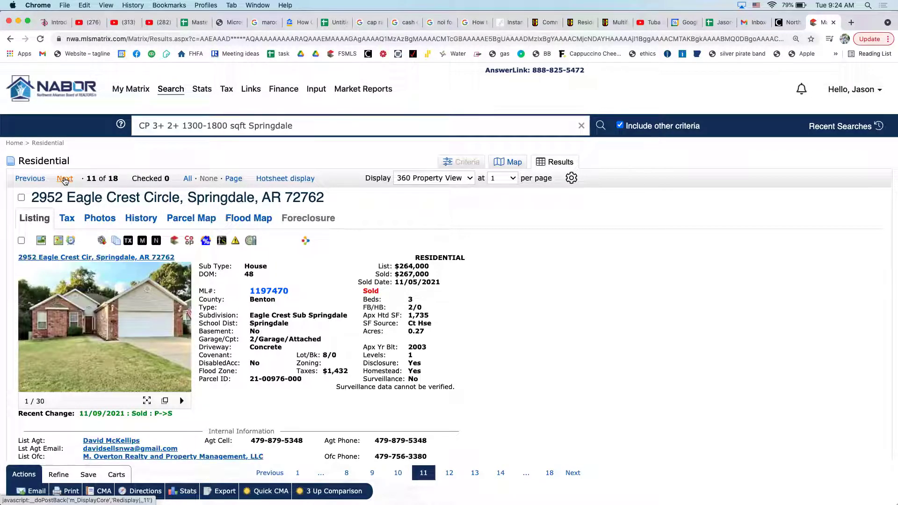
# Continue through the details of the first three pending listings, and return to the My Matrix home page
pyautogui.click(65, 179)
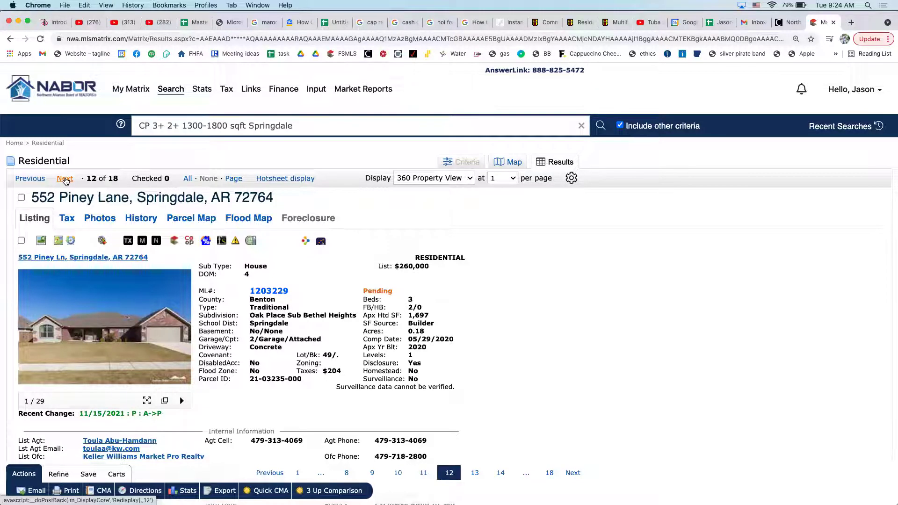
pyautogui.scroll(-1, 333, 331)
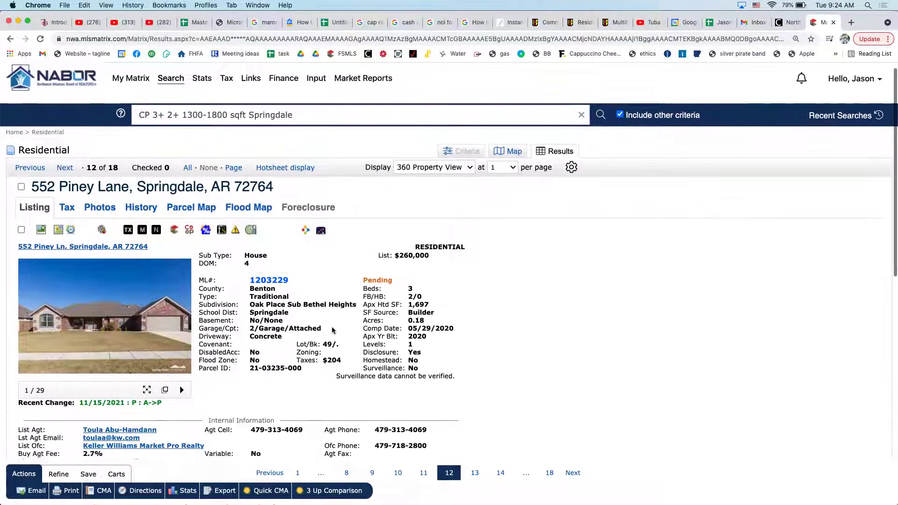
pyautogui.scroll(-1, 333, 330)
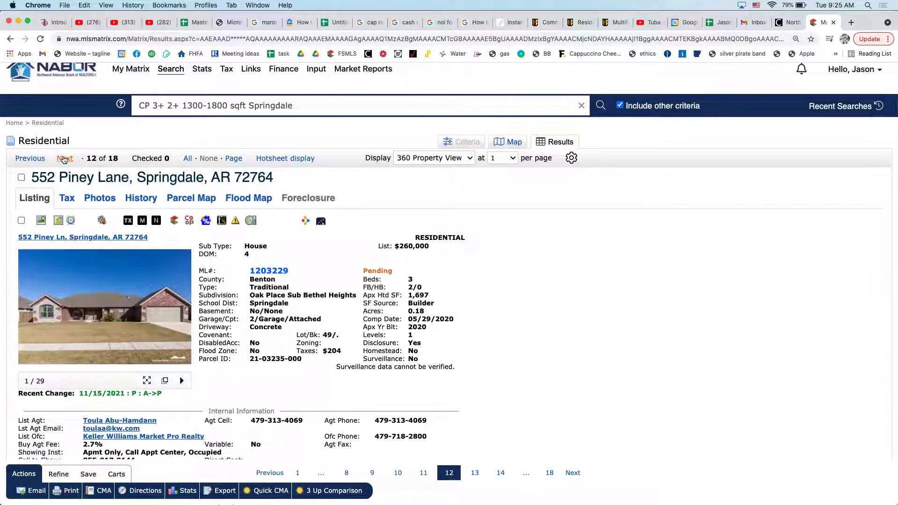
pyautogui.click(64, 159)
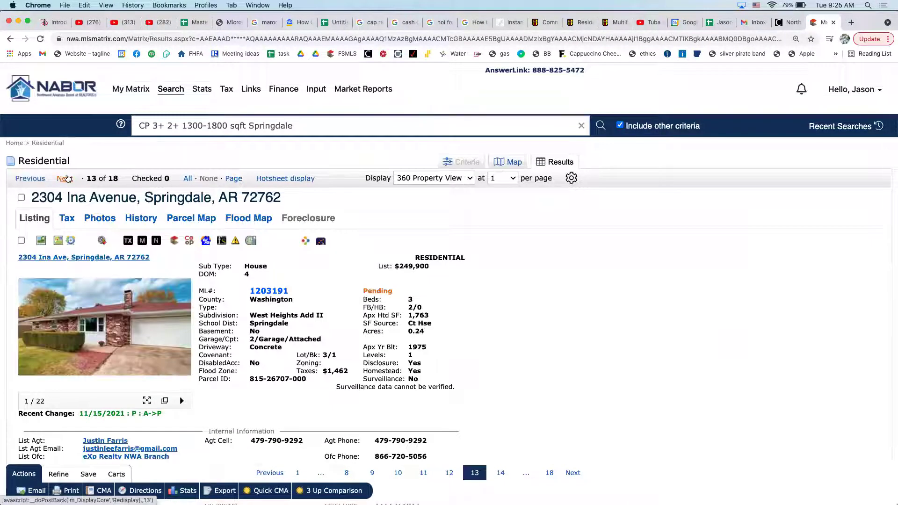
pyautogui.click(65, 178)
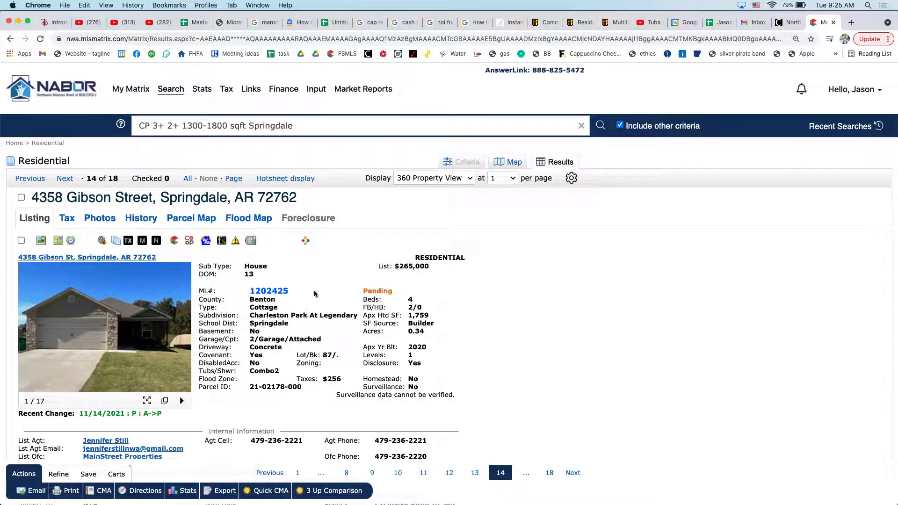
pyautogui.click(131, 89)
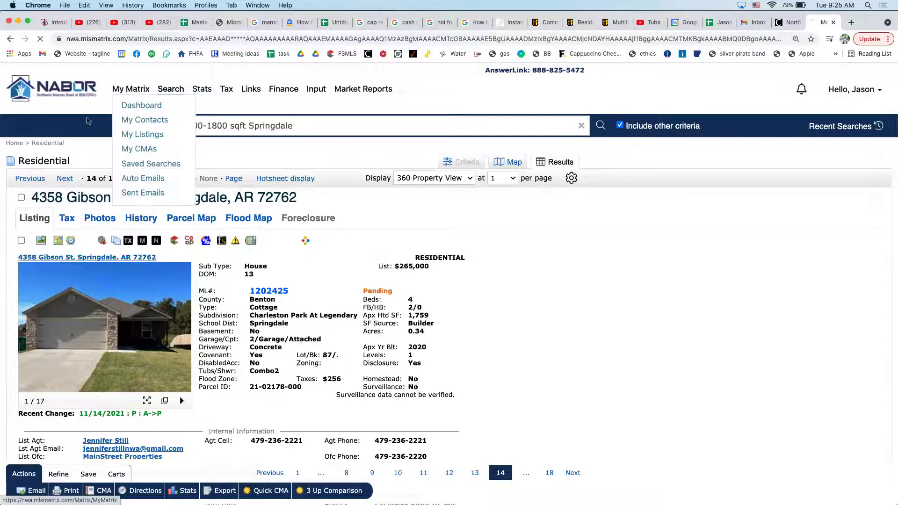
# Open today's New Listing results from Market Watch, review them, and return to the My Matrix home page
pyautogui.scroll(-5, 58, 320)
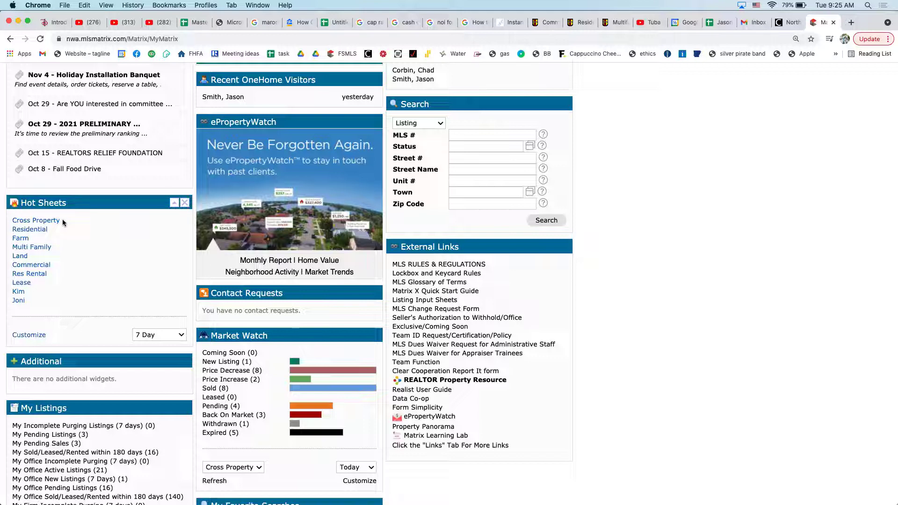
pyautogui.click(227, 364)
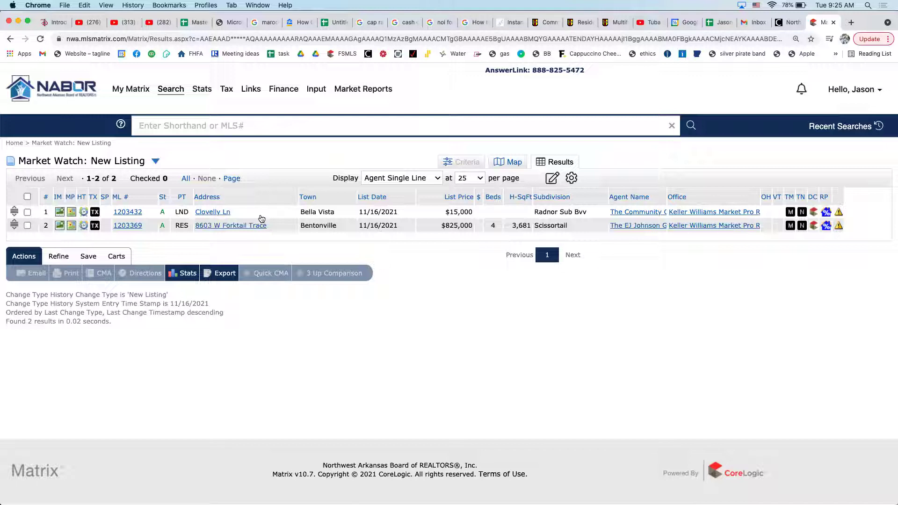
pyautogui.click(123, 89)
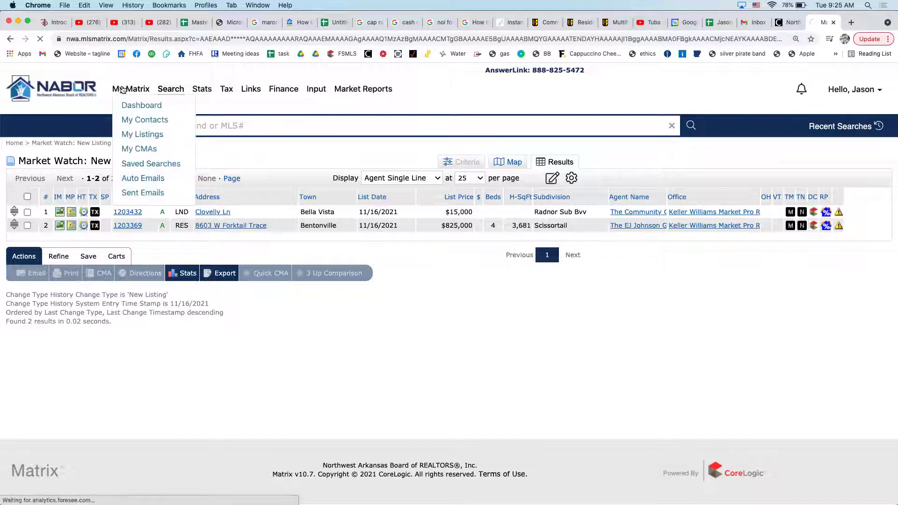
# Run the custom Springdale hot sheet from the Hot Sheets widget, check its results, and return to the My Matrix home page
pyautogui.scroll(-3, 75, 357)
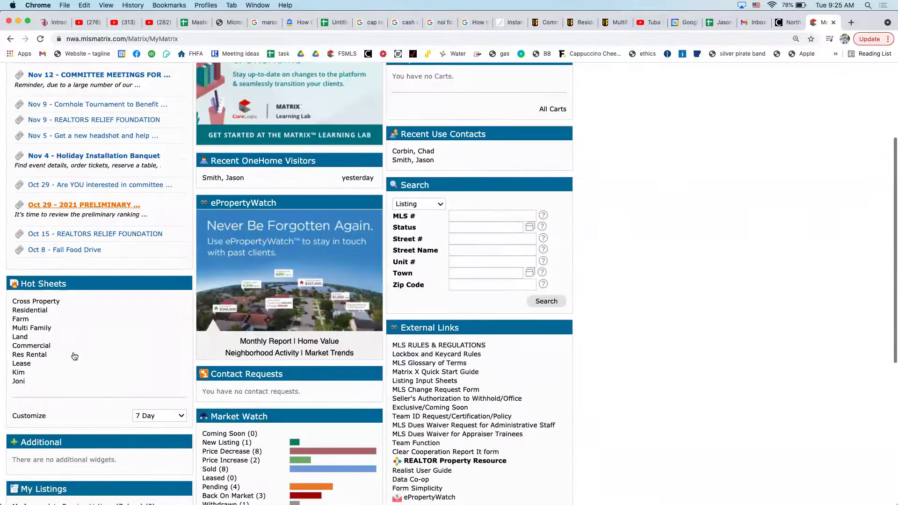
pyautogui.click(18, 383)
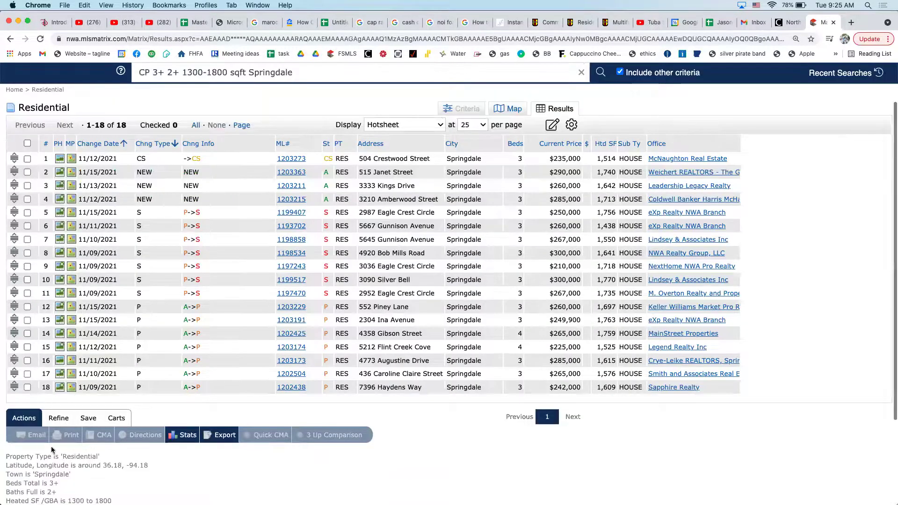
pyautogui.click(10, 39)
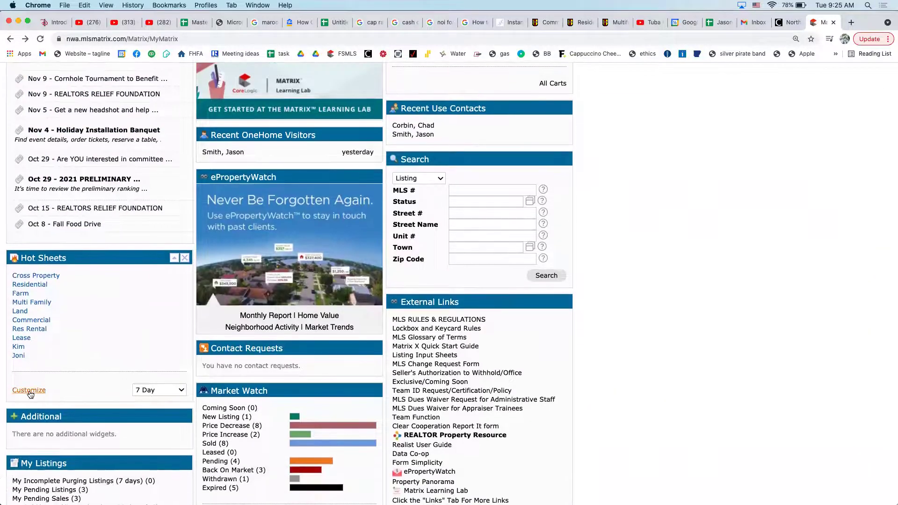
pyautogui.click(29, 392)
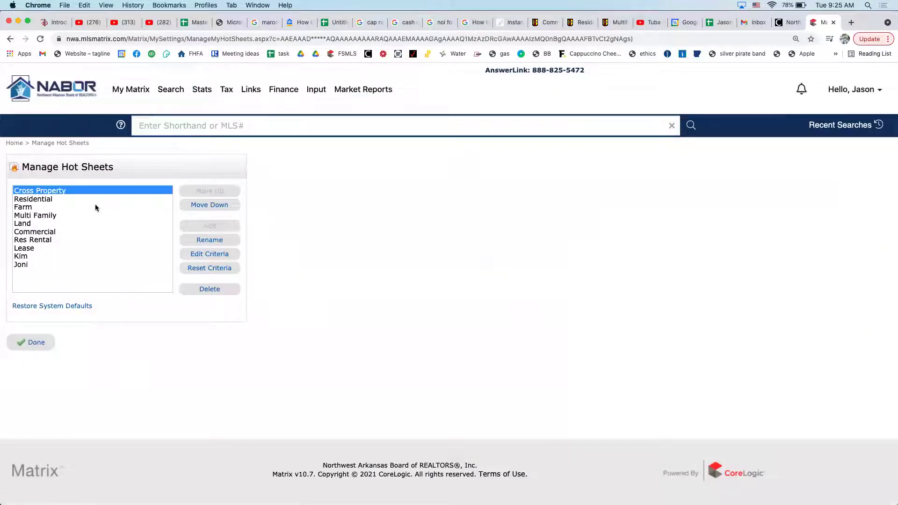
pyautogui.click(21, 265)
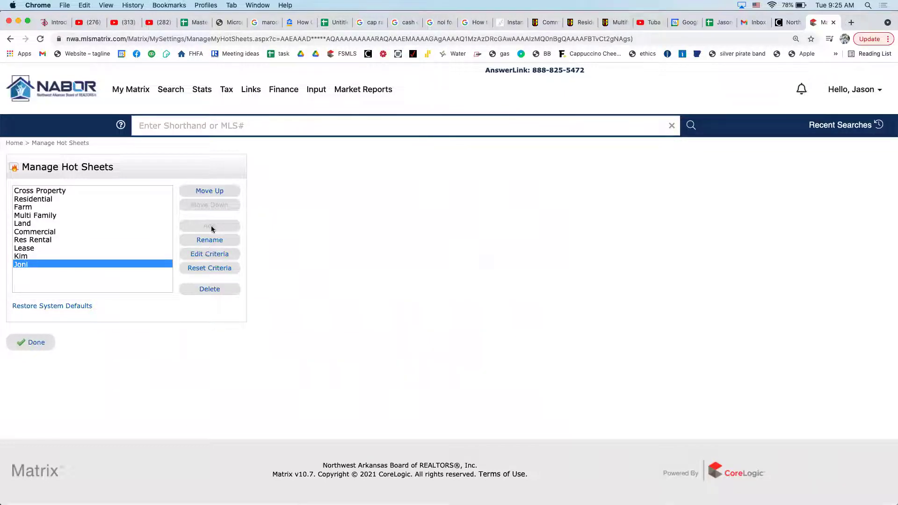
pyautogui.click(209, 291)
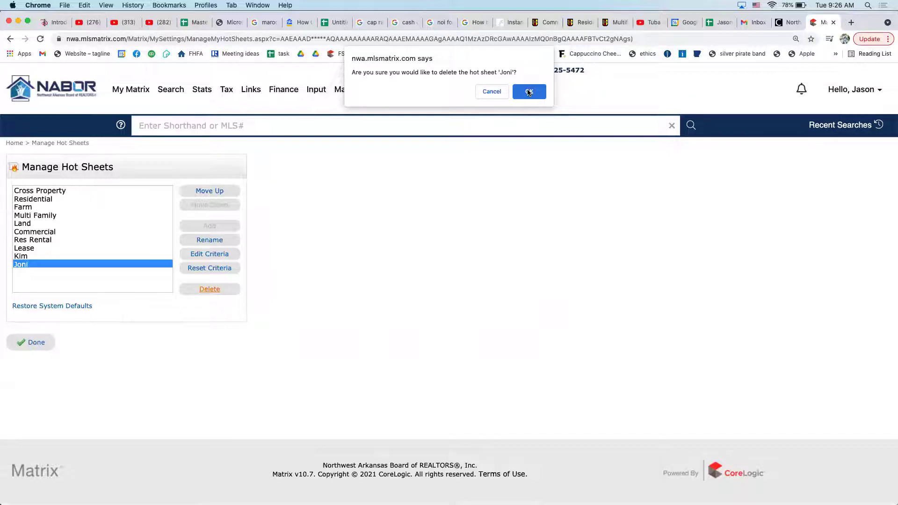
pyautogui.click(493, 91)
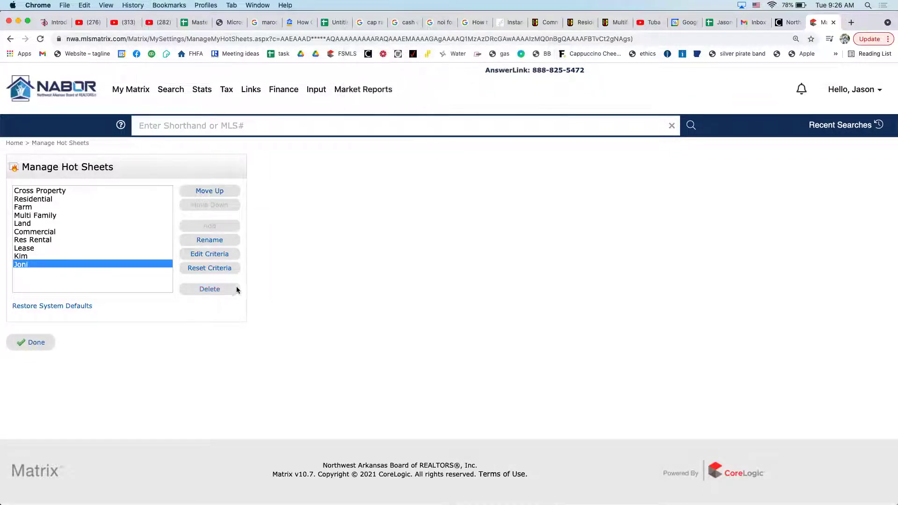
pyautogui.click(30, 346)
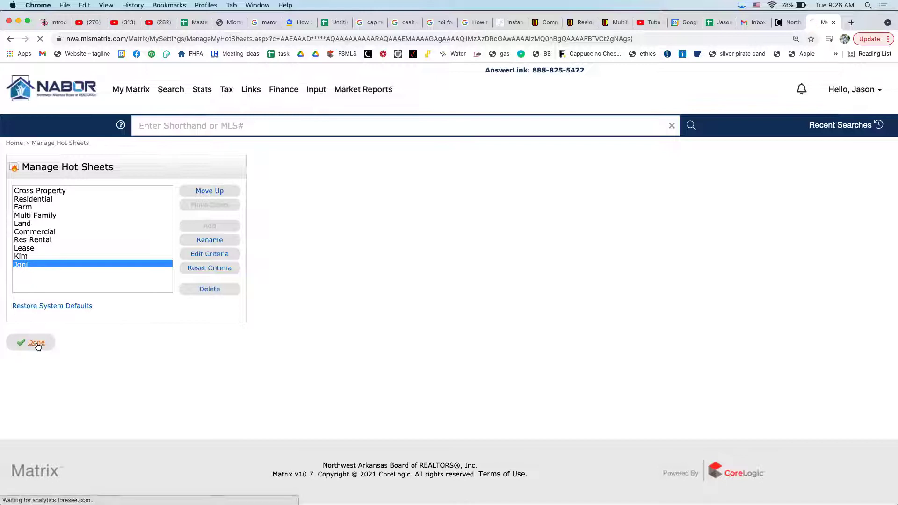
# Run the custom Springdale hot sheet again, look at the options for saving its search, and return to the My Matrix home page
pyautogui.scroll(-6, 70, 352)
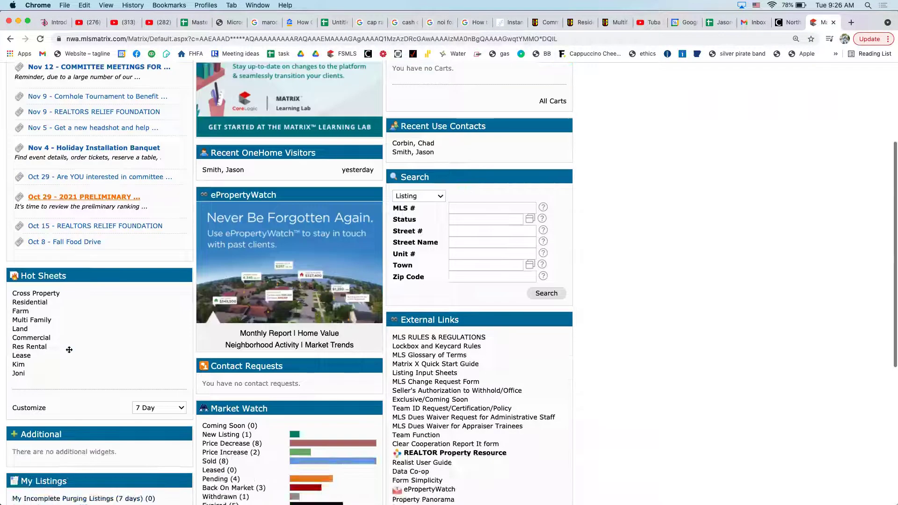
pyautogui.click(119, 250)
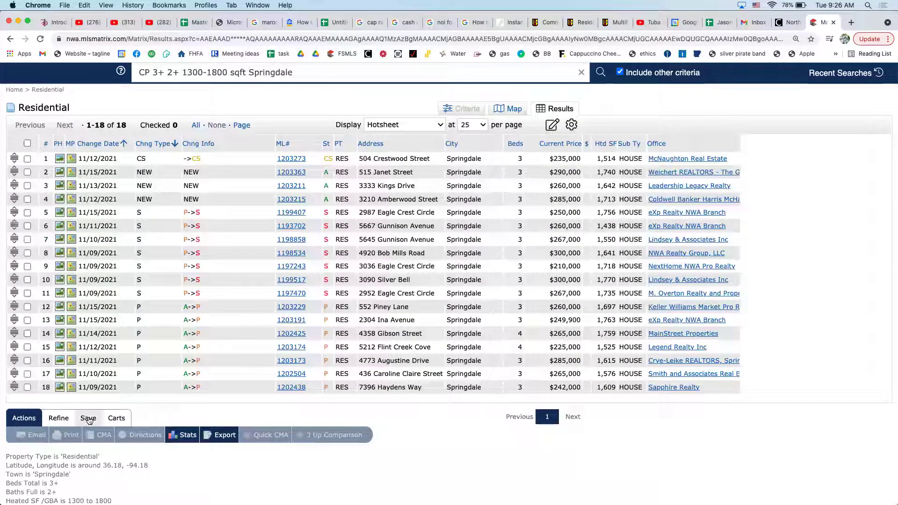
pyautogui.click(89, 419)
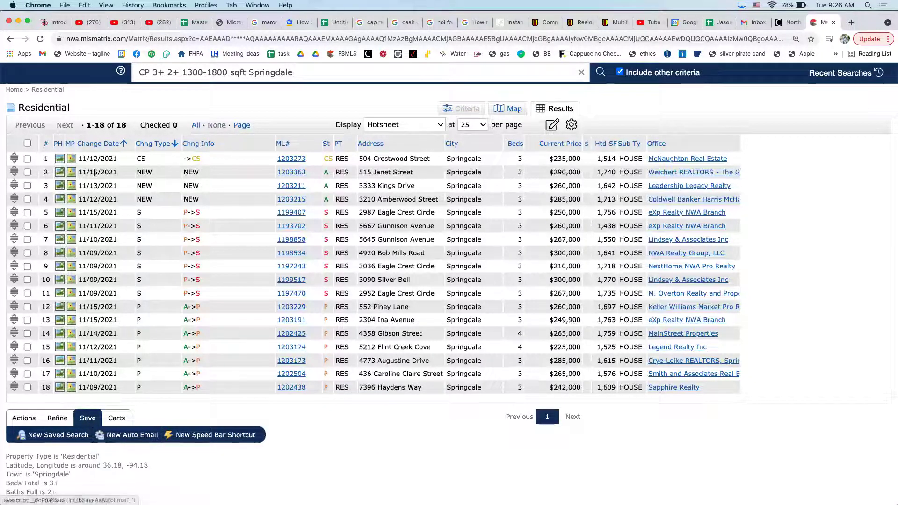
pyautogui.scroll(2, 99, 187)
pyautogui.click(122, 86)
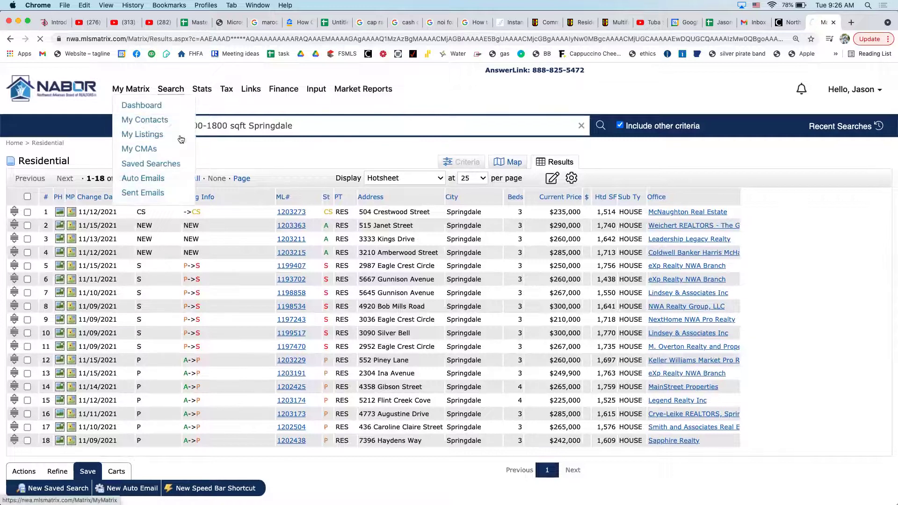
# Delete the custom Springdale hot sheet, the last entry in the hot sheet list, and confirm the deletion
pyautogui.scroll(-7, 304, 164)
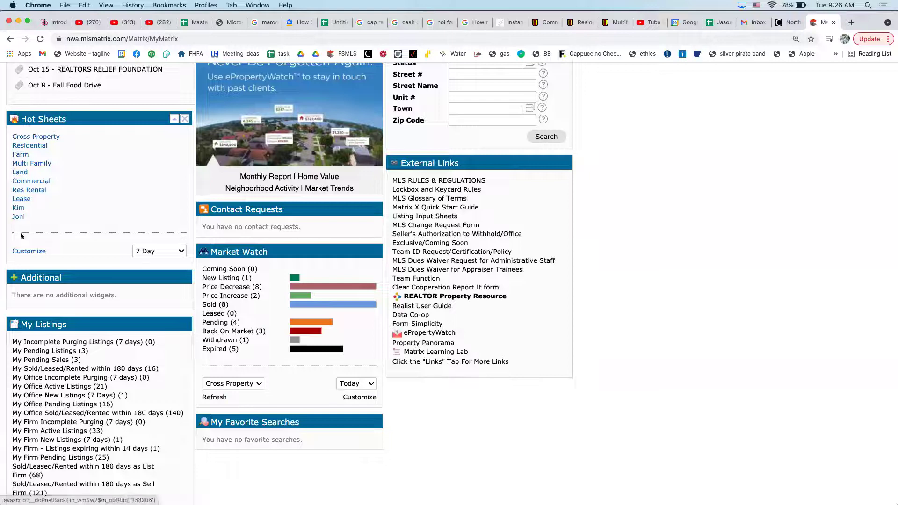
pyautogui.click(28, 251)
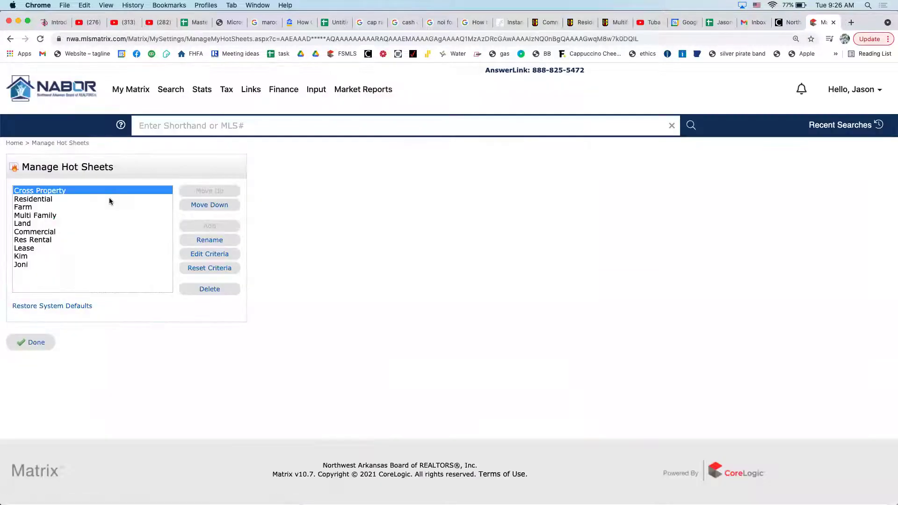
pyautogui.click(24, 264)
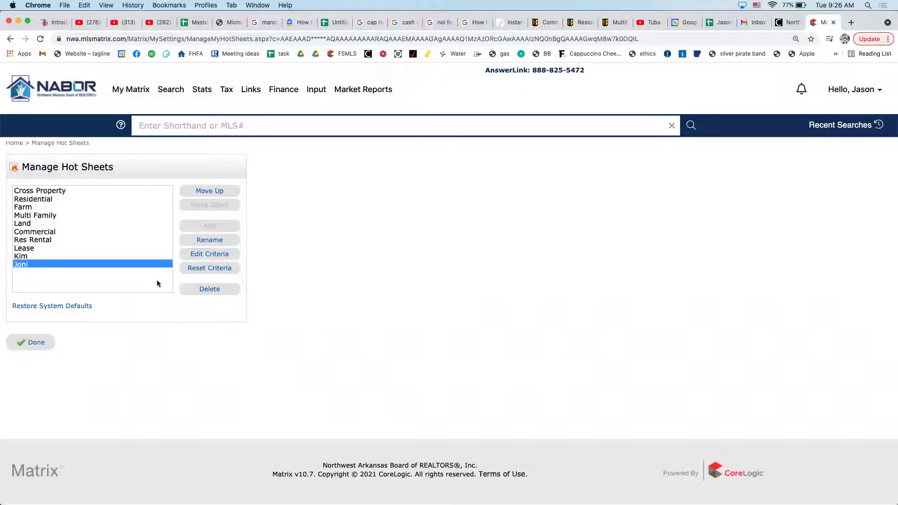
pyautogui.click(210, 289)
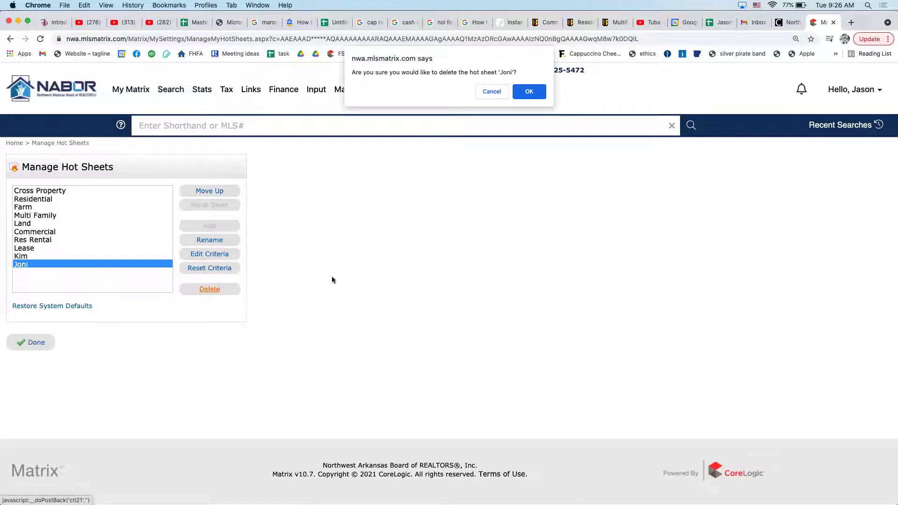
pyautogui.click(531, 92)
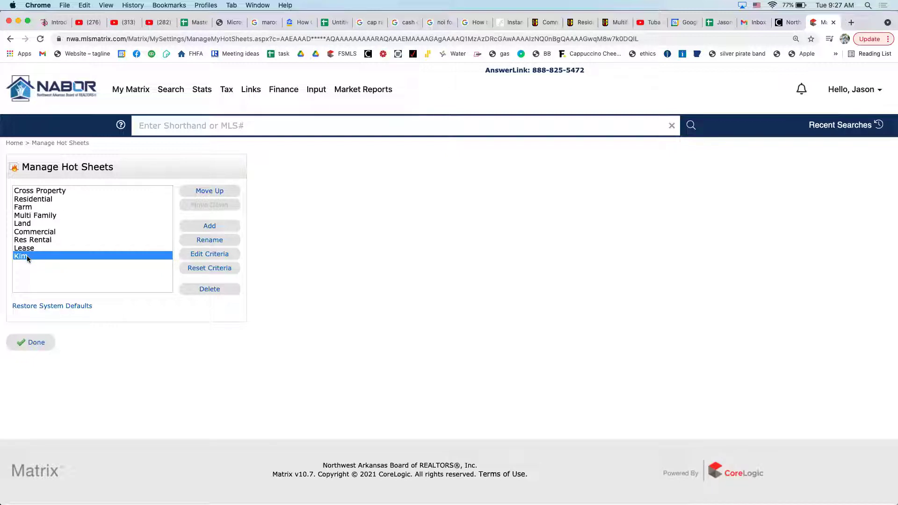
pyautogui.click(32, 200)
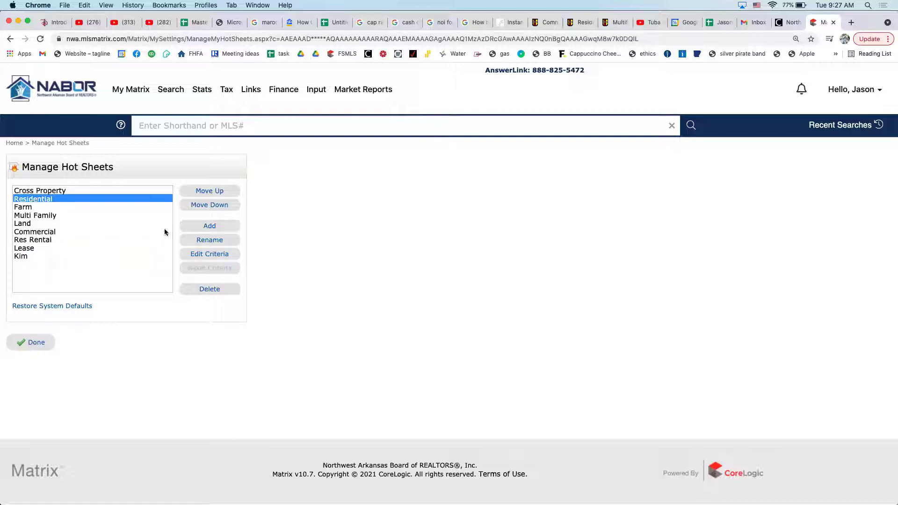
pyautogui.click(210, 226)
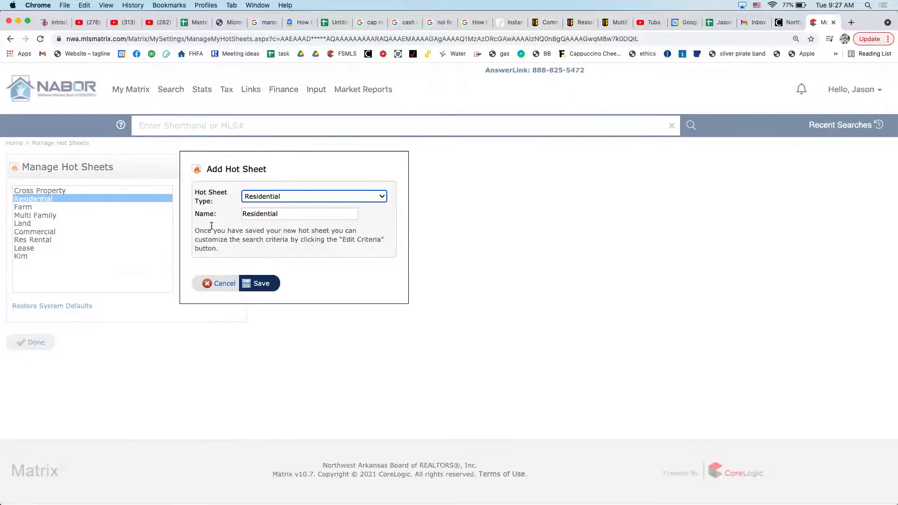
pyautogui.click(277, 214)
pyautogui.doubleClick(276, 214)
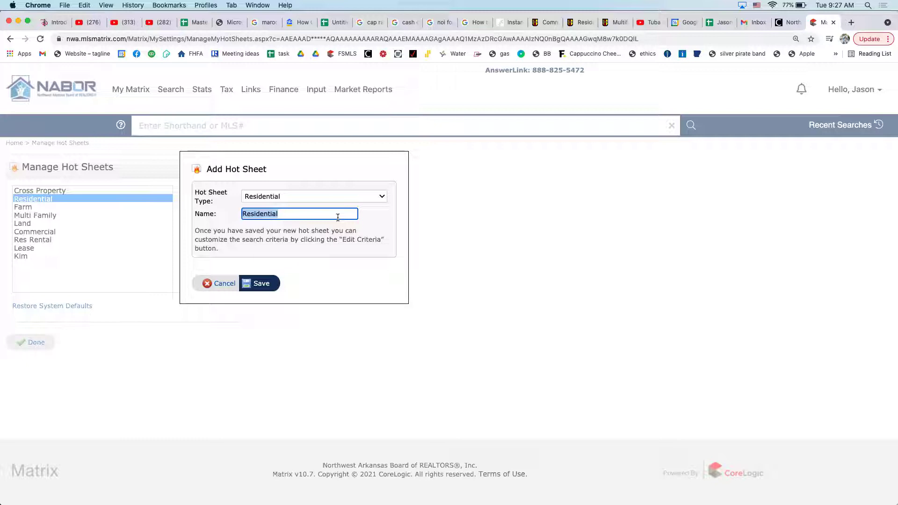
pyautogui.click(222, 283)
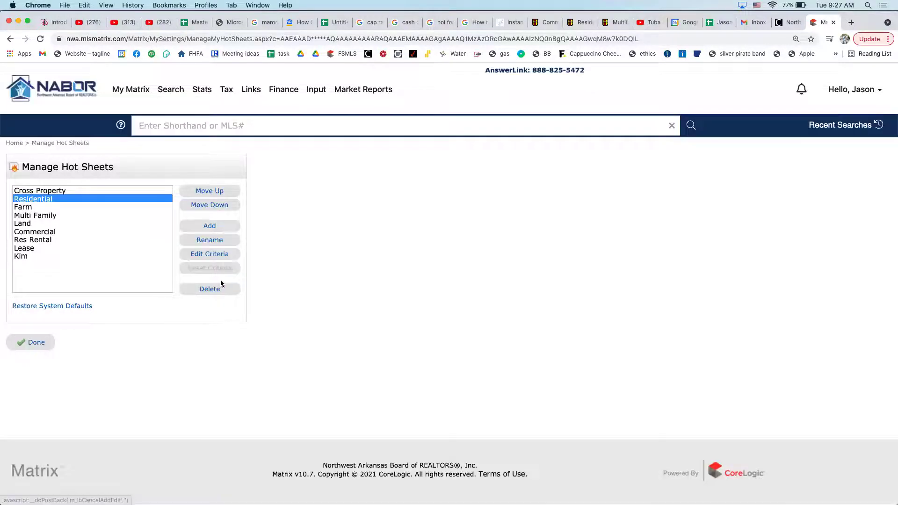
# Return to the My Matrix home page and look over the Hot Sheets, Market Watch and Matrix Learning Lab widgets
pyautogui.click(124, 93)
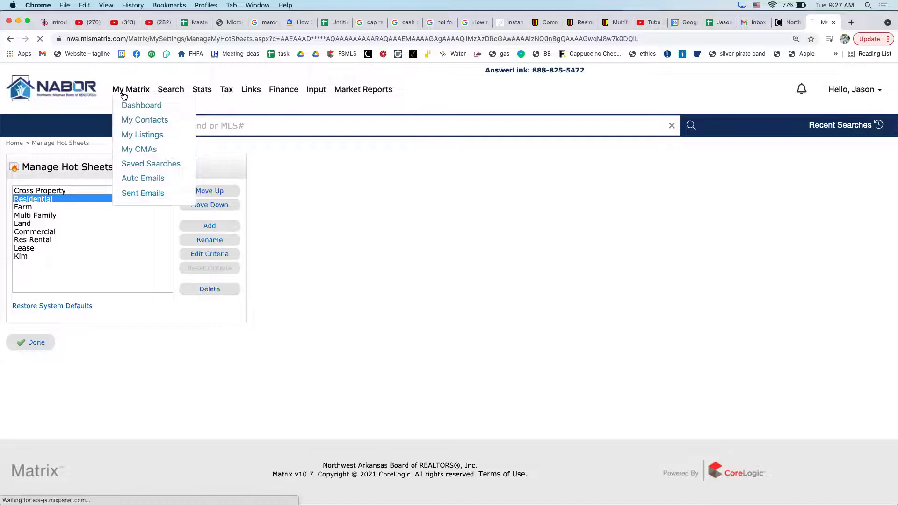
pyautogui.scroll(-3, 284, 380)
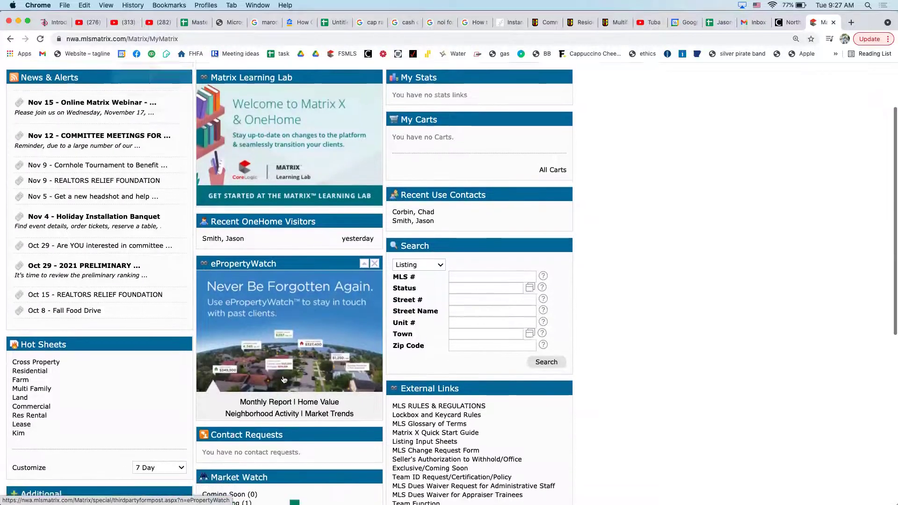
pyautogui.scroll(-3, 284, 380)
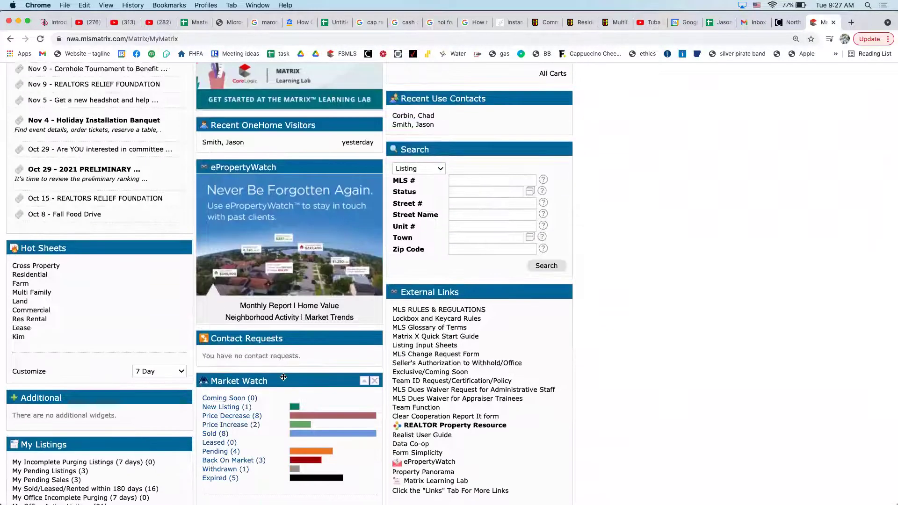
pyautogui.scroll(5, 284, 378)
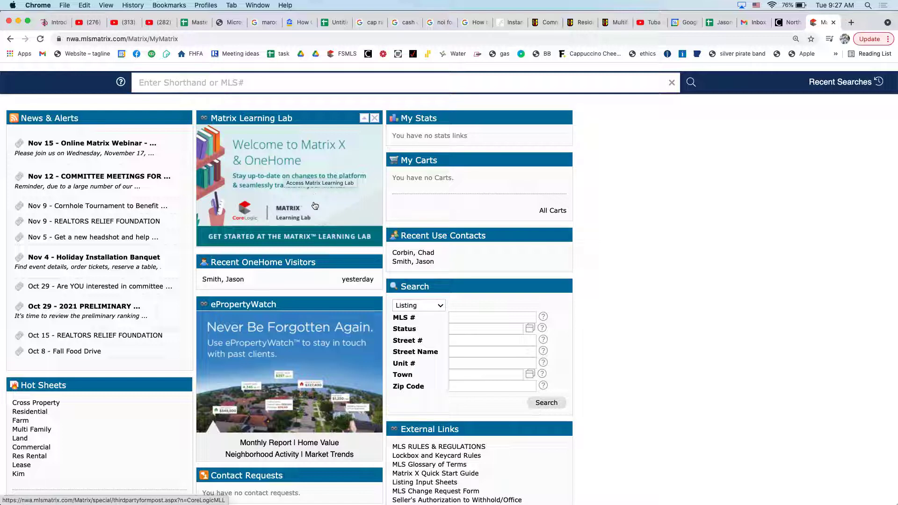
pyautogui.scroll(2, 315, 206)
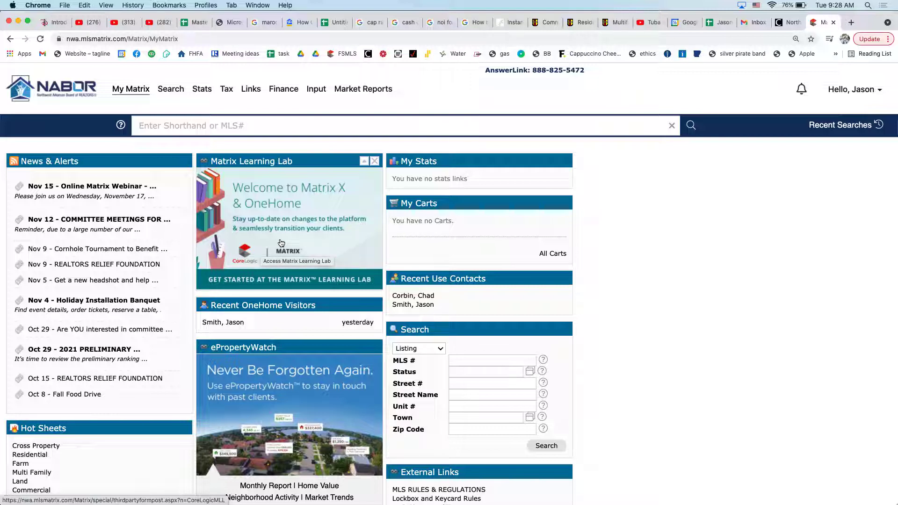
# Open the system Help page, look over its index of topics, and return to the My Matrix home page
pyautogui.click(870, 94)
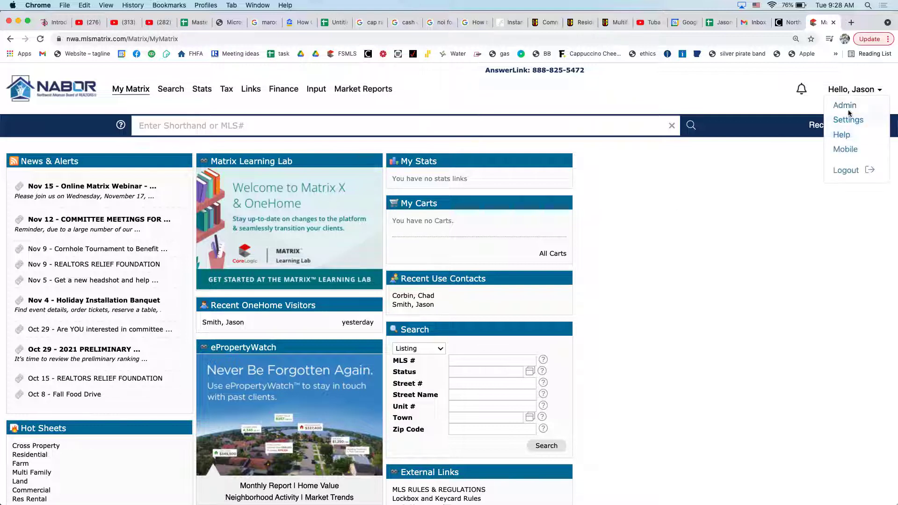
pyautogui.click(840, 133)
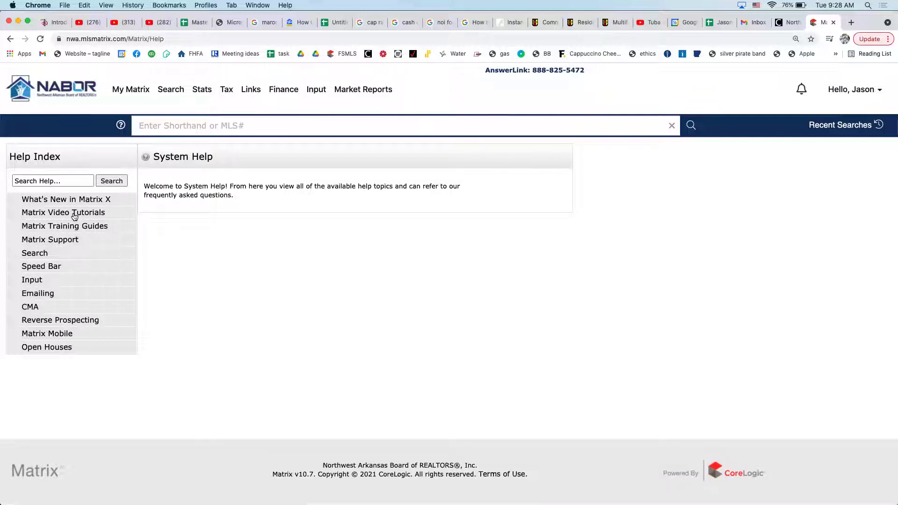
pyautogui.click(10, 39)
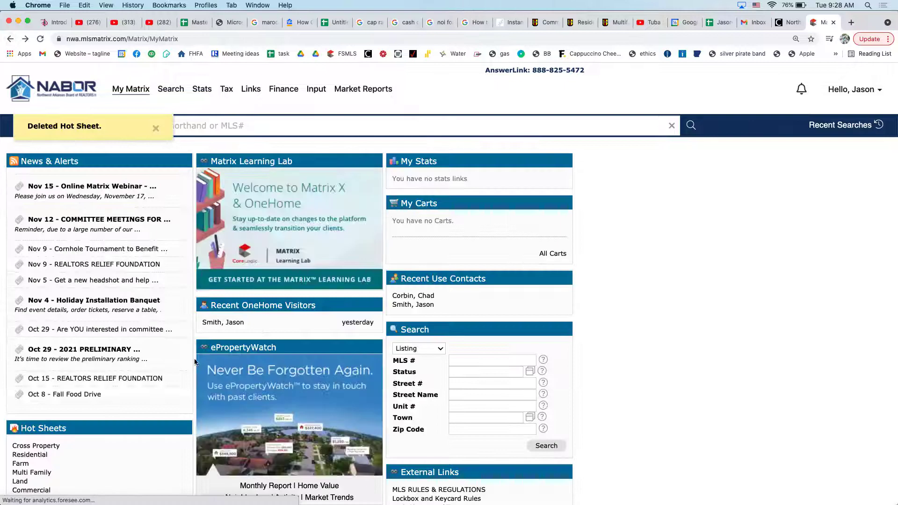
# Open the Matrix Learning Lab from My Matrix and complete its welcome survey with the Let's Start option
pyautogui.click(305, 240)
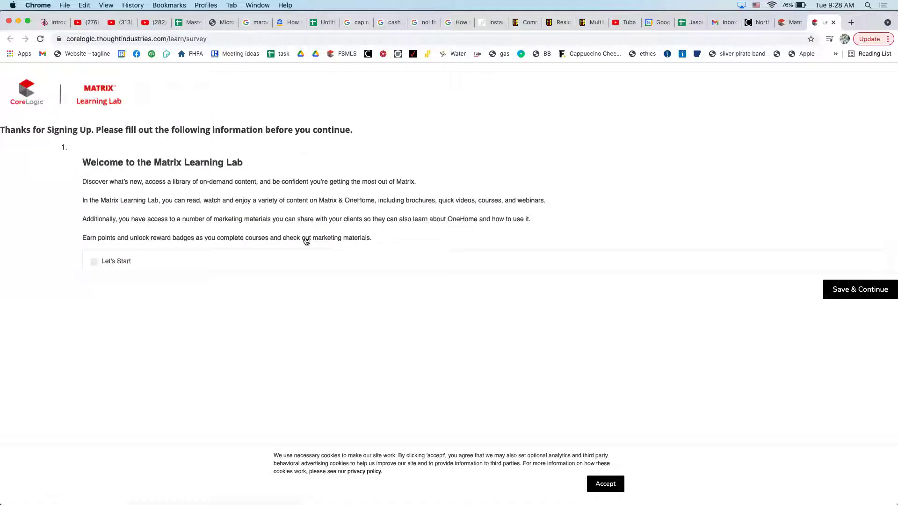
pyautogui.click(94, 262)
pyautogui.click(843, 288)
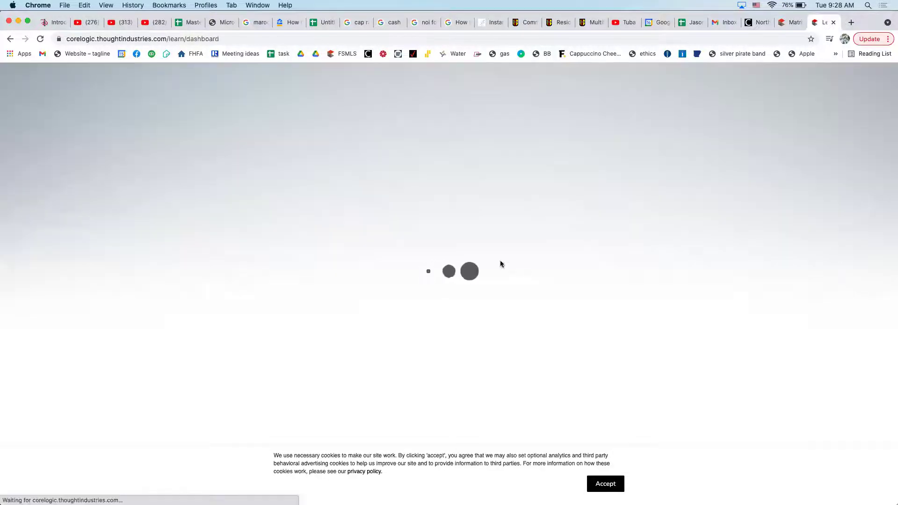
# Look over the Learning Lab dashboard from the Leaderboard and Badges through Featured Content to Events
pyautogui.scroll(-5, 501, 262)
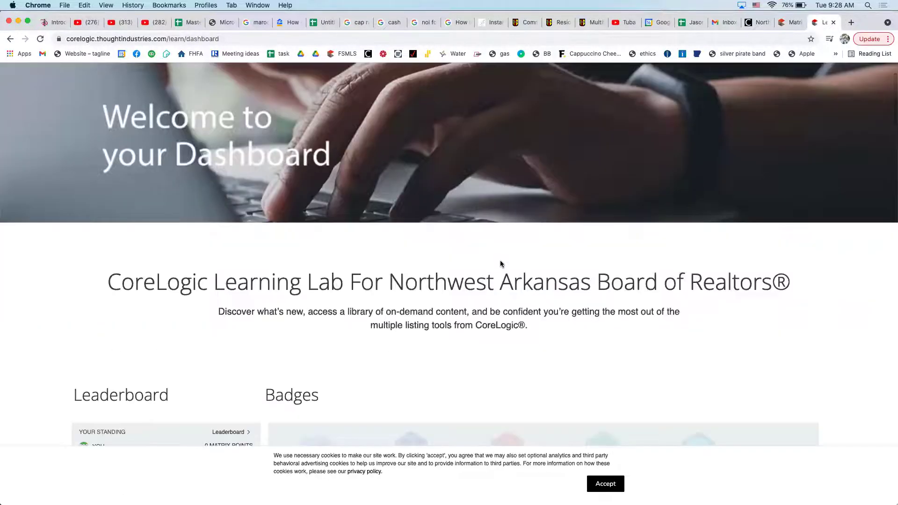
pyautogui.scroll(-5, 501, 263)
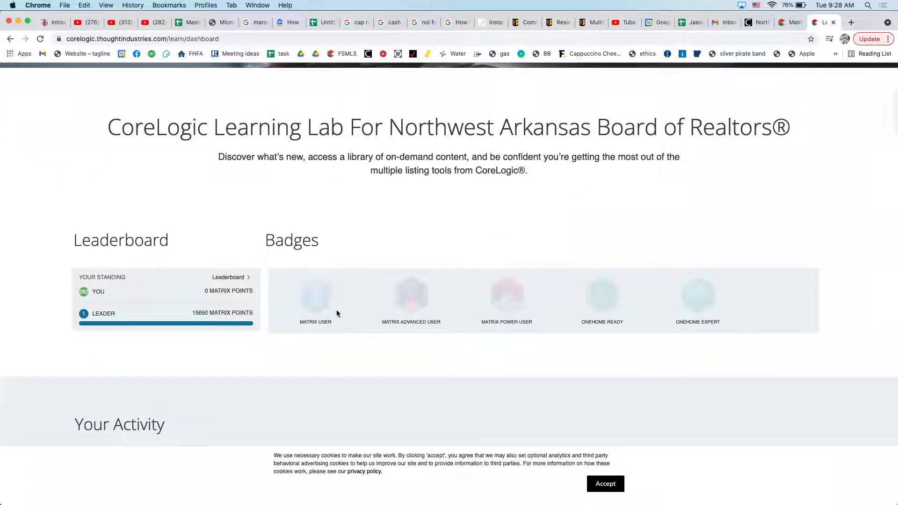
pyautogui.scroll(-2, 496, 365)
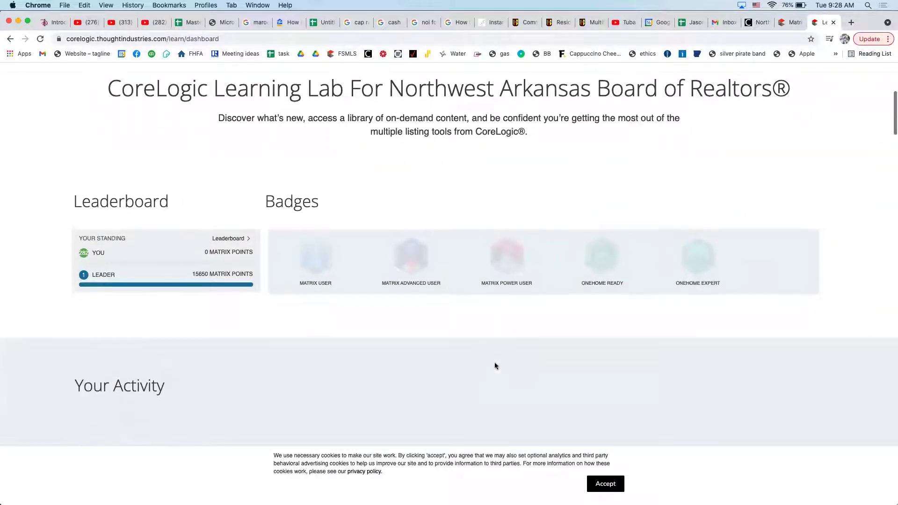
pyautogui.scroll(-8, 495, 366)
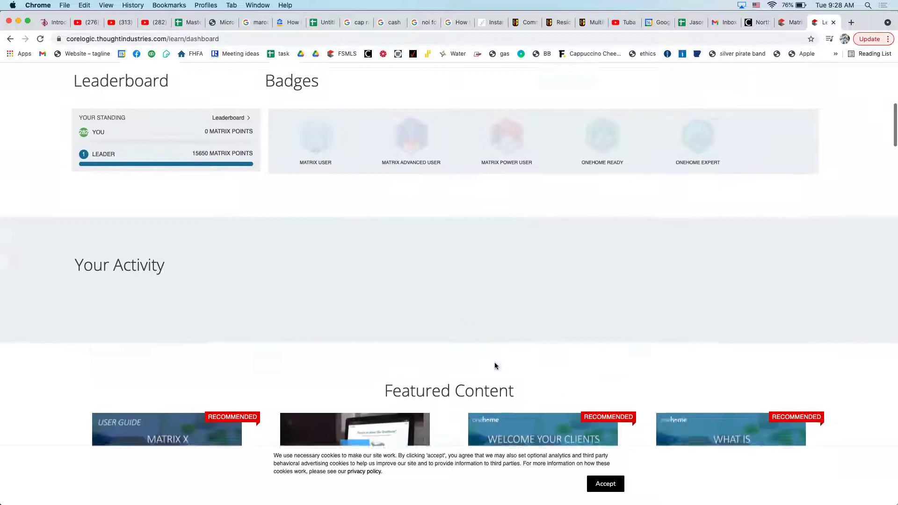
pyautogui.scroll(-8, 496, 366)
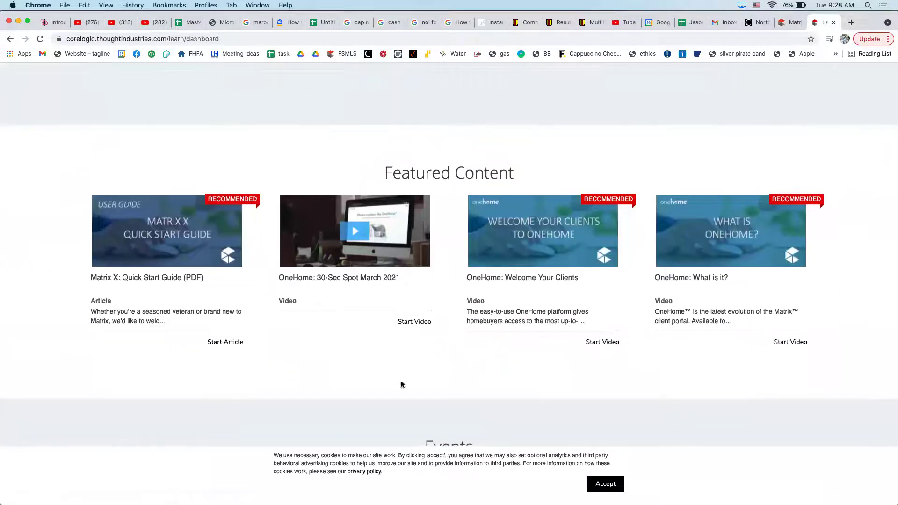
pyautogui.scroll(-1, 401, 384)
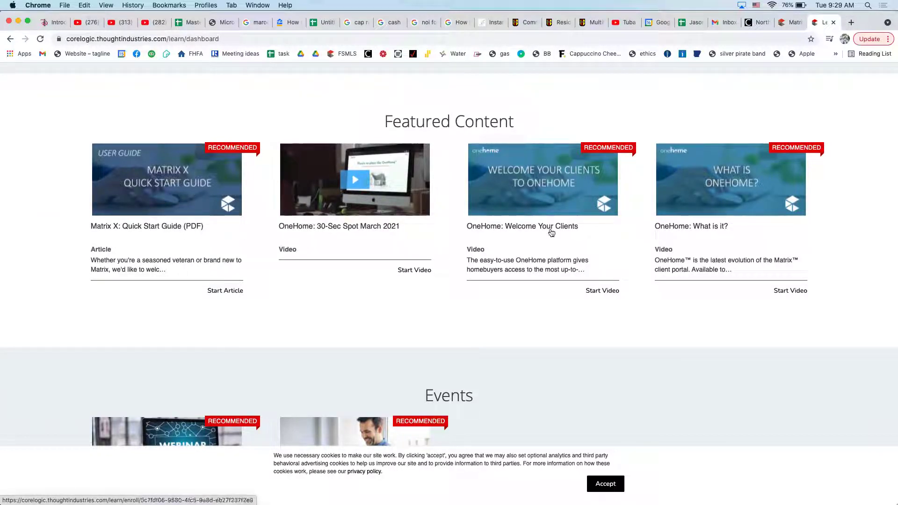
pyautogui.scroll(-3, 551, 233)
# Switch to Messages, enlarge the screenshot of a client's listing cart in a conversation, and return to the browser
pyautogui.moveTo(166, 501)
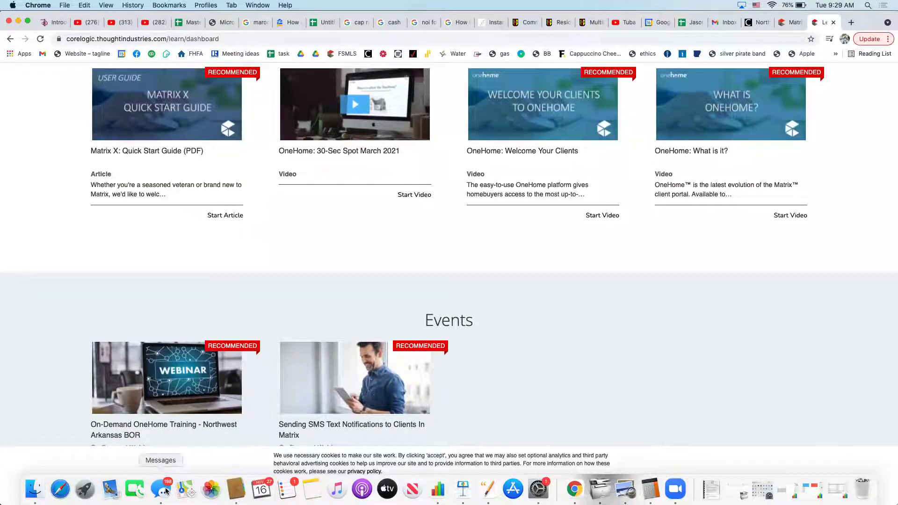
pyautogui.click(166, 491)
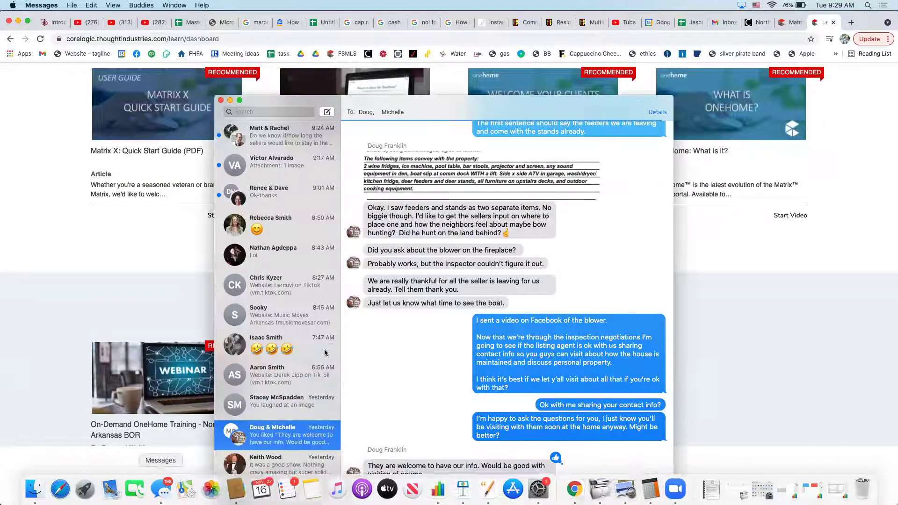
pyautogui.click(290, 213)
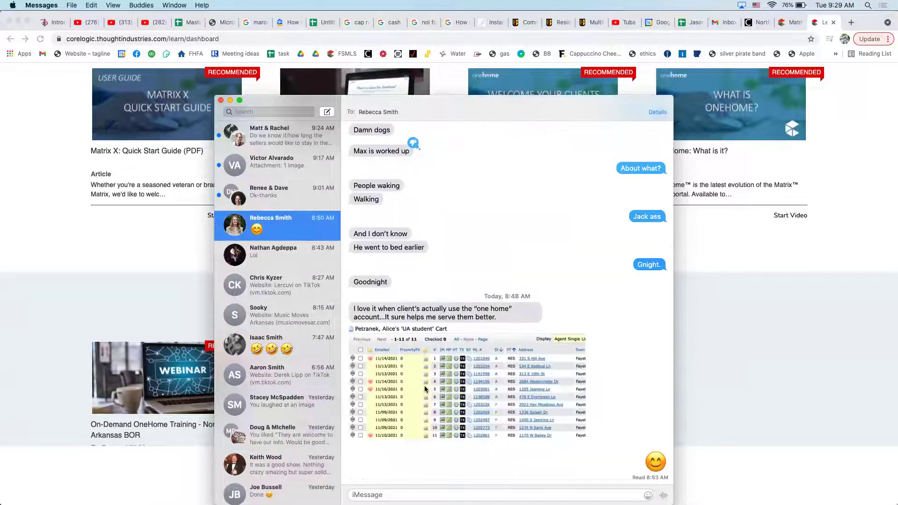
pyautogui.doubleClick(424, 385)
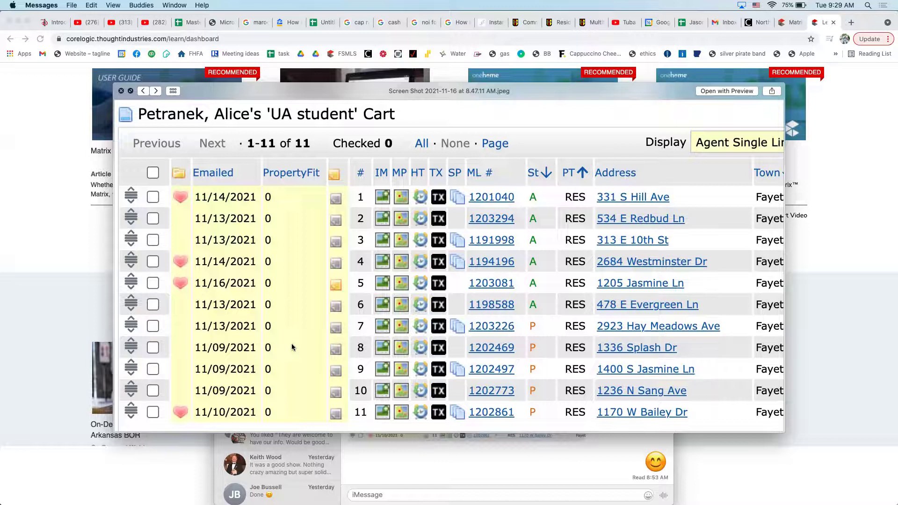
pyautogui.click(22, 382)
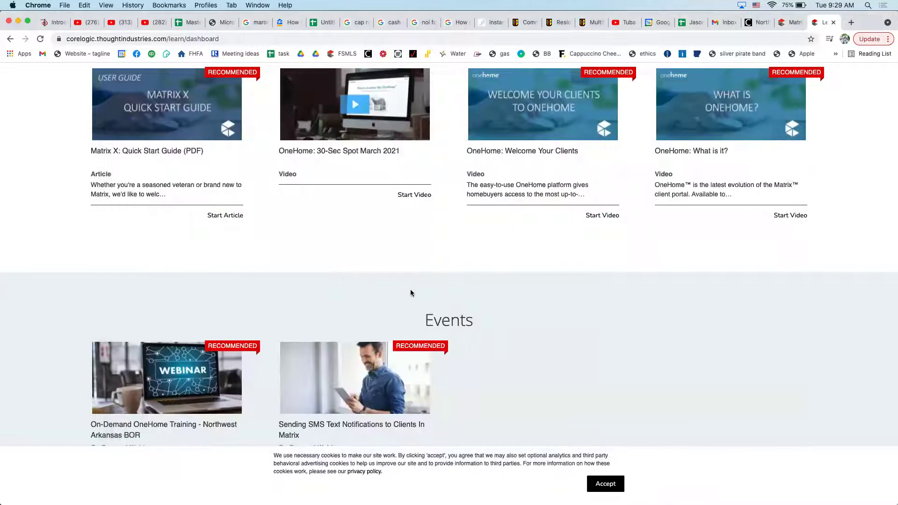
# Play the "Sending SMS Text Notifications to Clients In Matrix" on-demand webinar from the Events section and close it after viewing
pyautogui.scroll(-5, 410, 292)
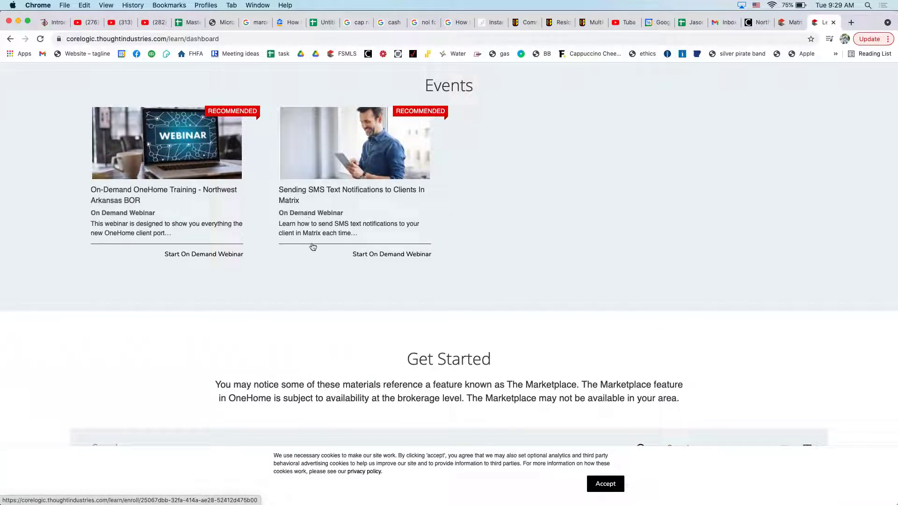
pyautogui.click(366, 145)
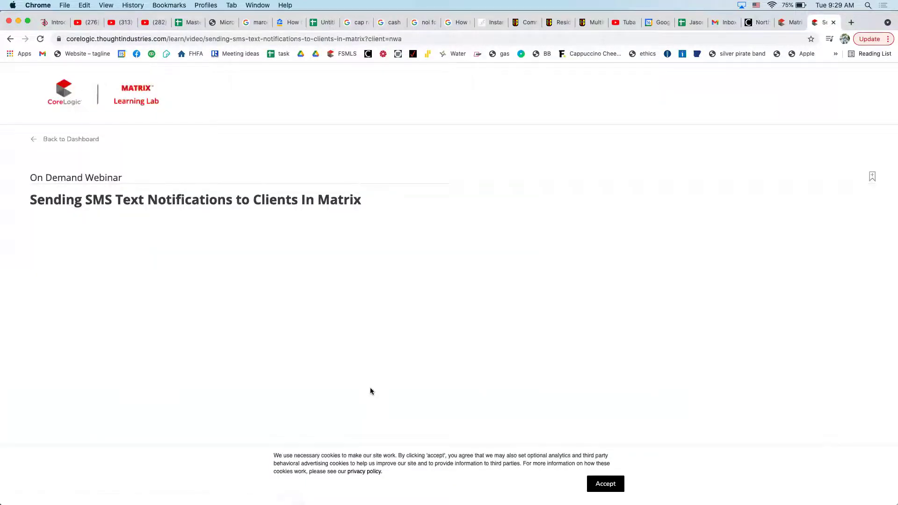
pyautogui.scroll(-5, 370, 391)
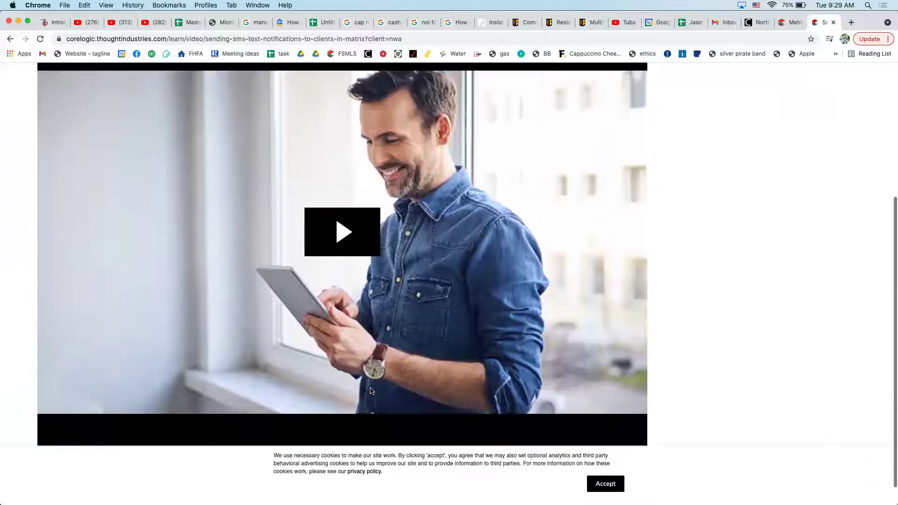
pyautogui.click(341, 249)
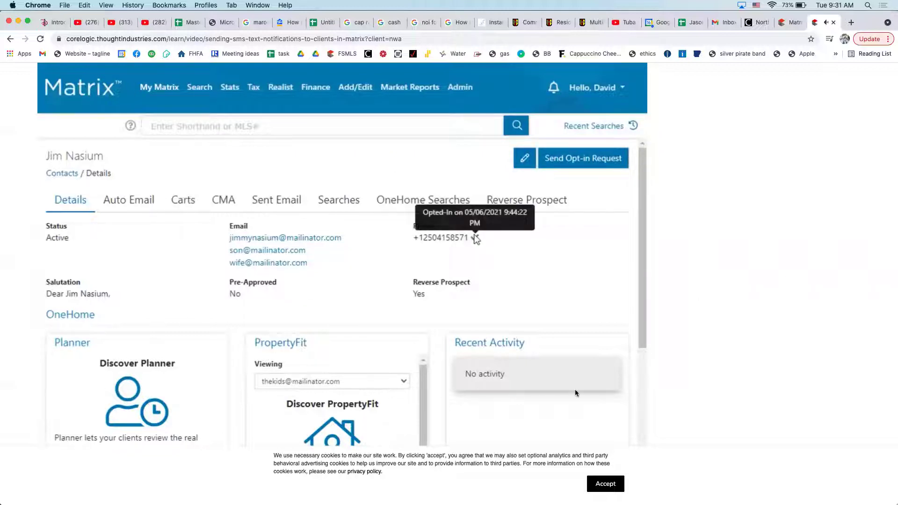
pyautogui.click(833, 23)
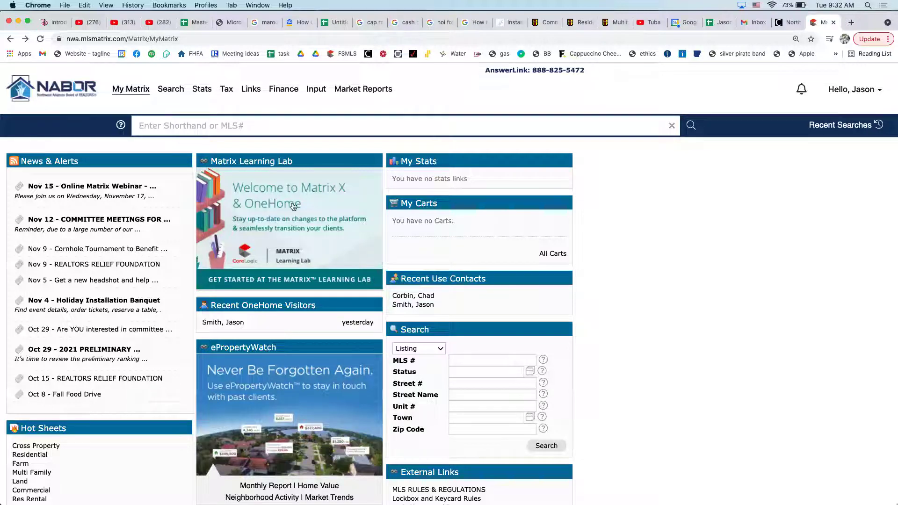
# Reopen the Matrix Learning Lab from My Matrix and open the "Benefits of Activating a Free OneHome Account for Clients" user guide under Get Started
pyautogui.click(286, 257)
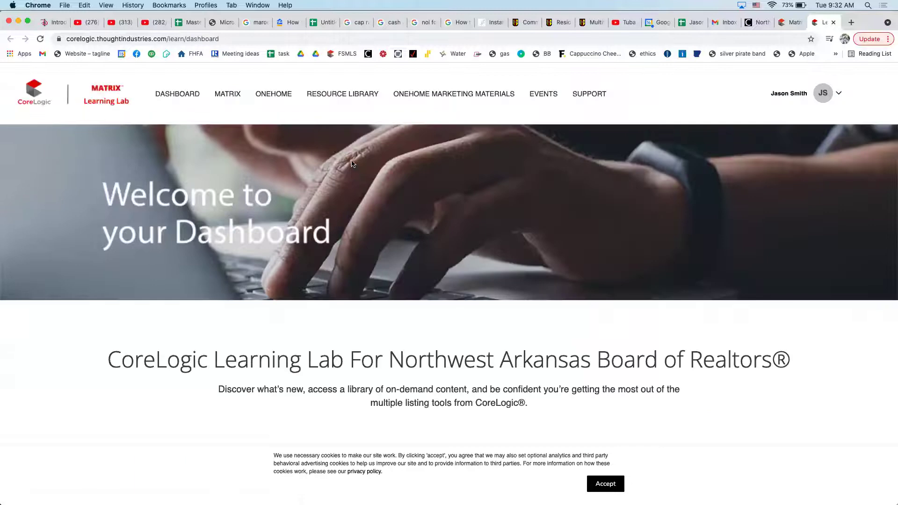
pyautogui.scroll(-10, 352, 284)
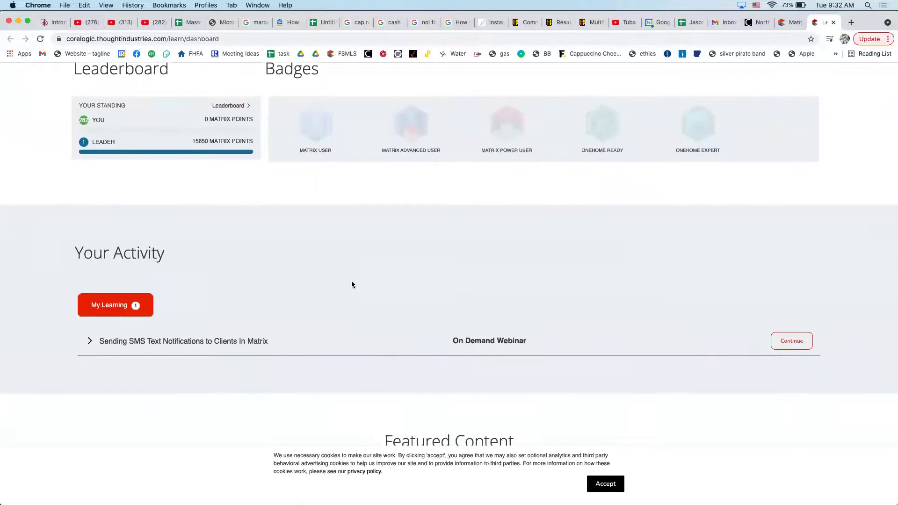
pyautogui.scroll(-6, 352, 284)
pyautogui.scroll(-10, 351, 285)
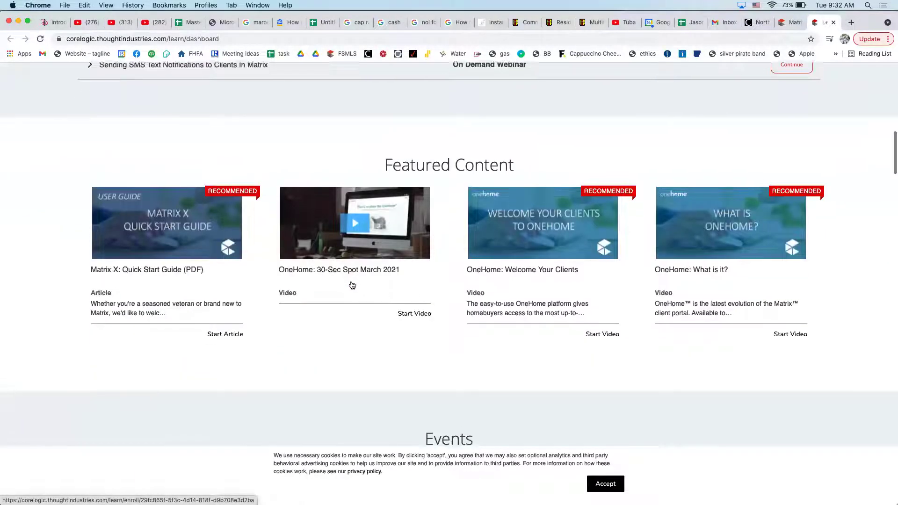
pyautogui.scroll(-5, 352, 285)
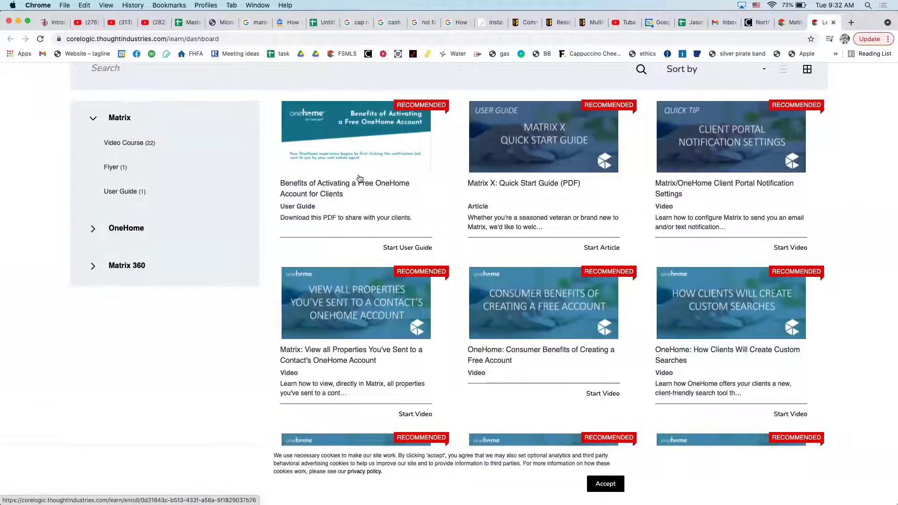
pyautogui.click(360, 143)
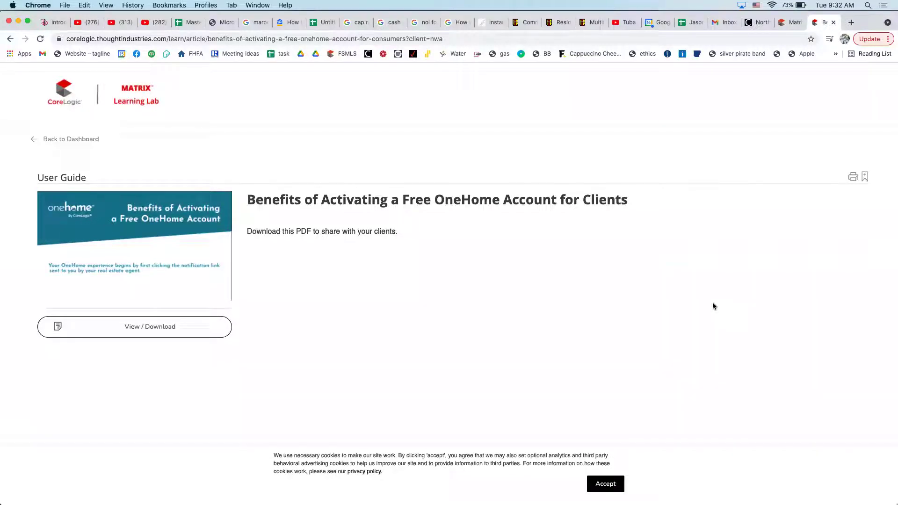
# Save the user guide as a PDF document to the iCloud Desktop folder and open the downloaded file
pyautogui.click(133, 331)
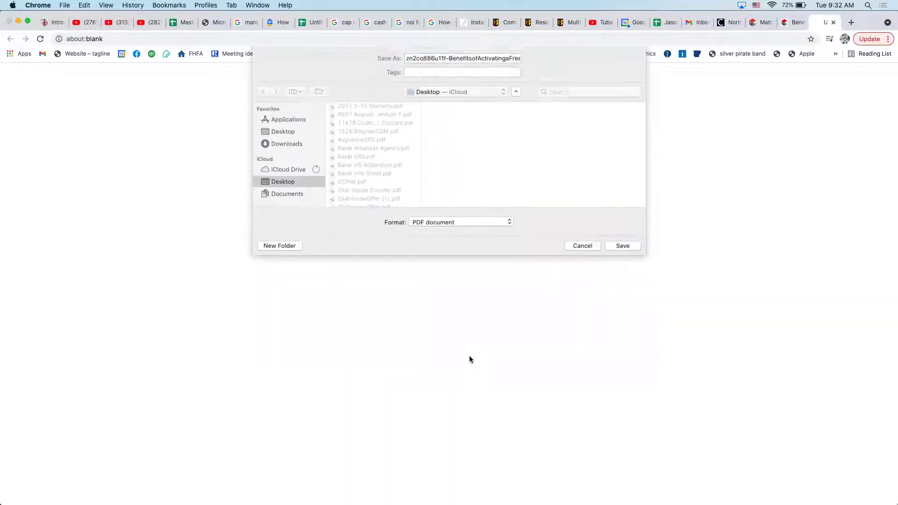
pyautogui.click(620, 246)
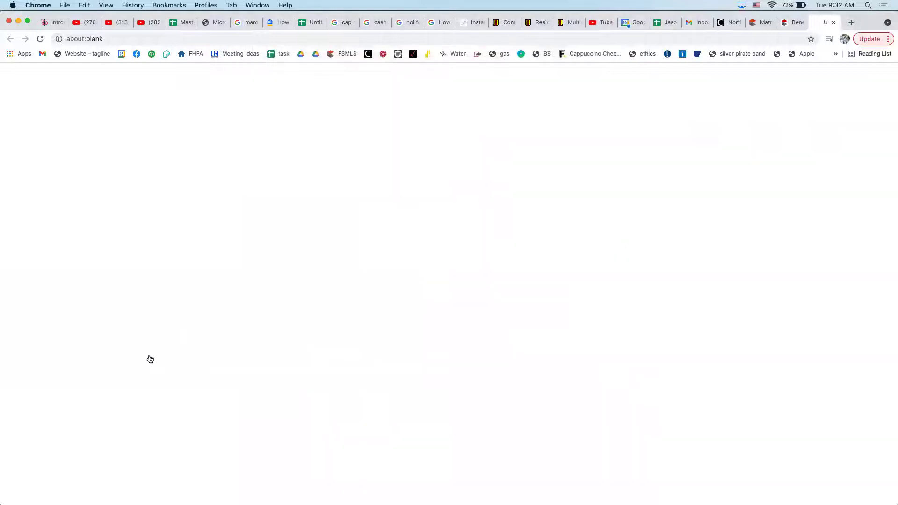
pyautogui.click(55, 492)
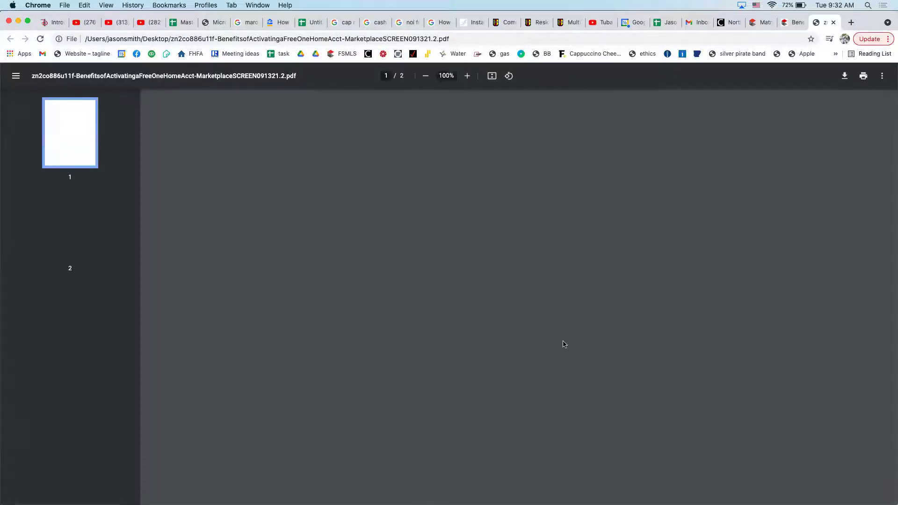
# Read both pages of the OneHome benefits PDF, including the comparison table of activated and non-activated accounts, and return to its first page
pyautogui.scroll(-3, 563, 344)
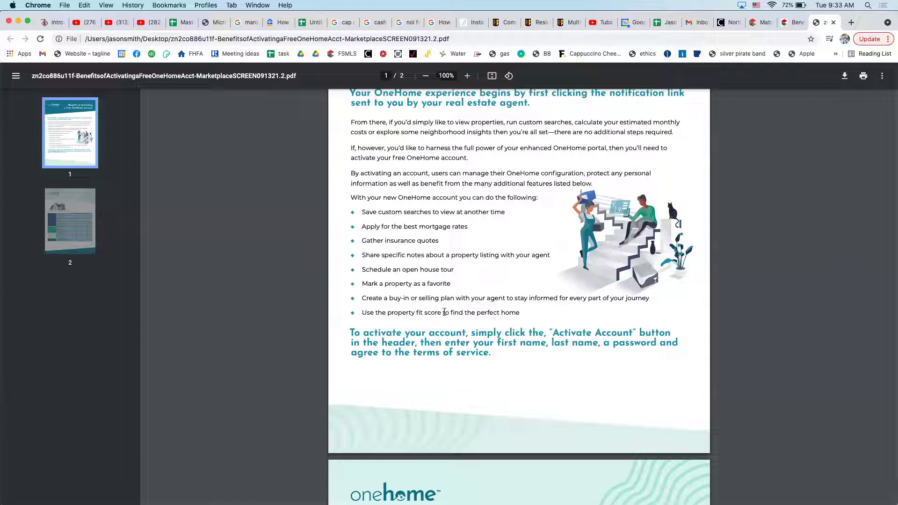
pyautogui.scroll(-6, 502, 313)
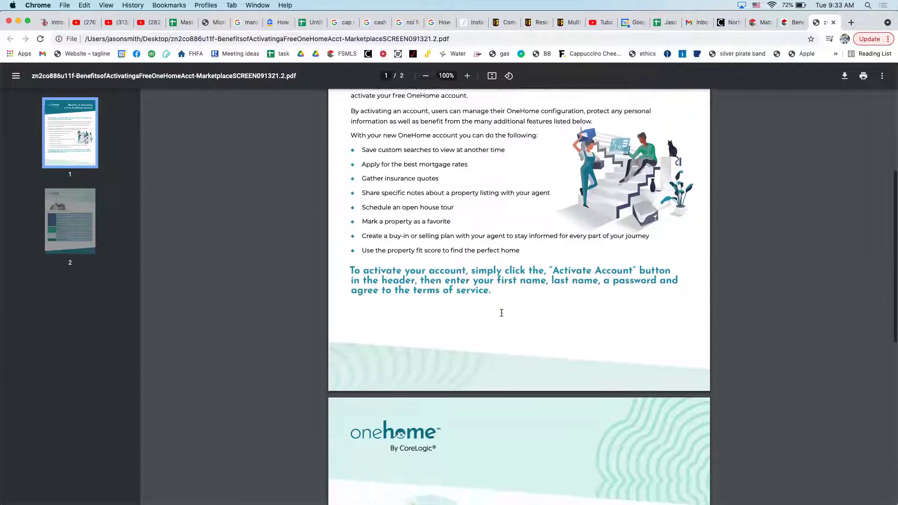
pyautogui.scroll(-3, 502, 313)
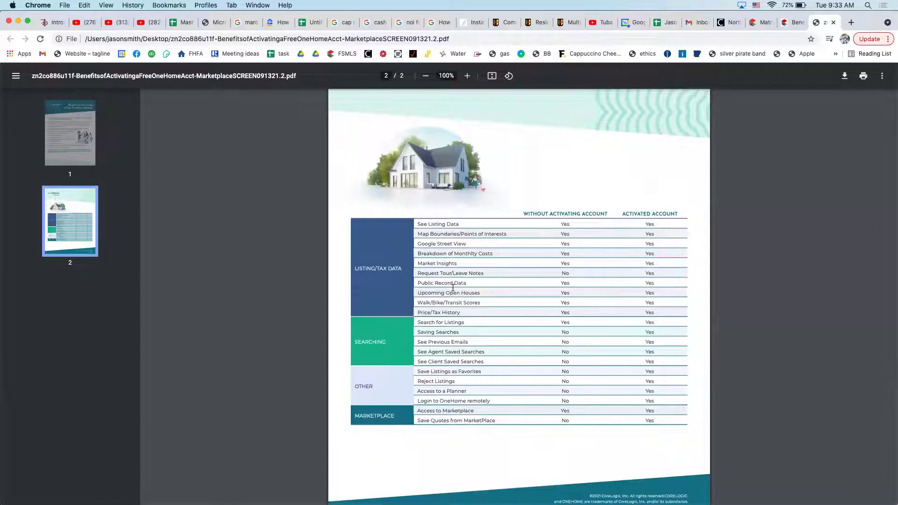
pyautogui.scroll(-1, 457, 431)
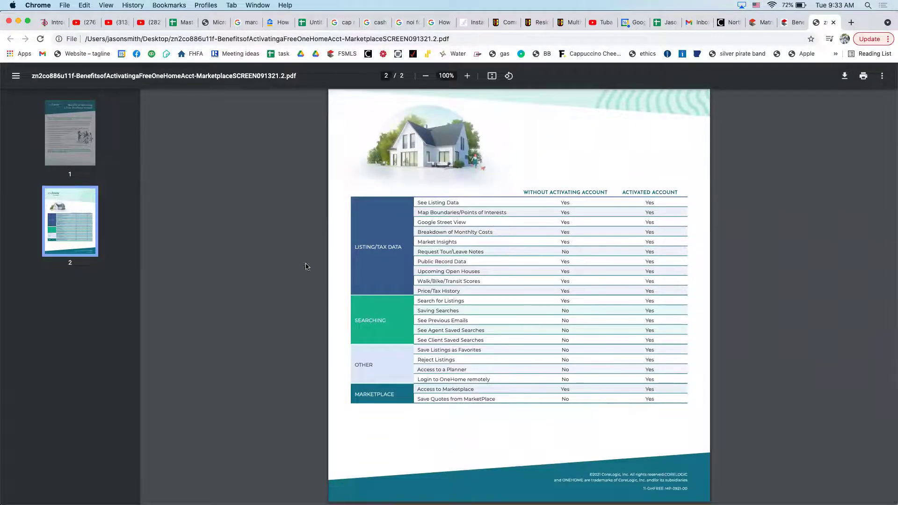
pyautogui.scroll(10, 227, 291)
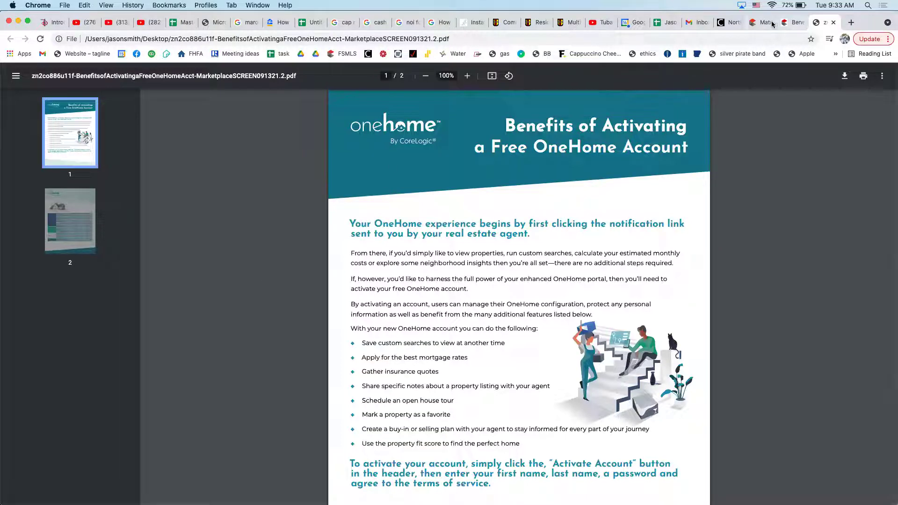
# Return to the Learning Lab dashboard and watch the "Matrix/OneHome Client Portal Notification Settings" video under Get Started
pyautogui.click(792, 26)
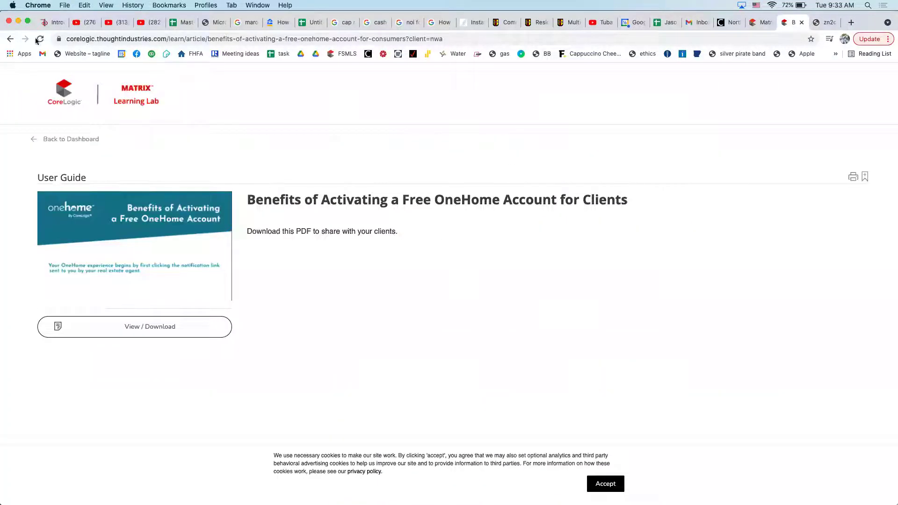
pyautogui.click(10, 39)
pyautogui.click(10, 39)
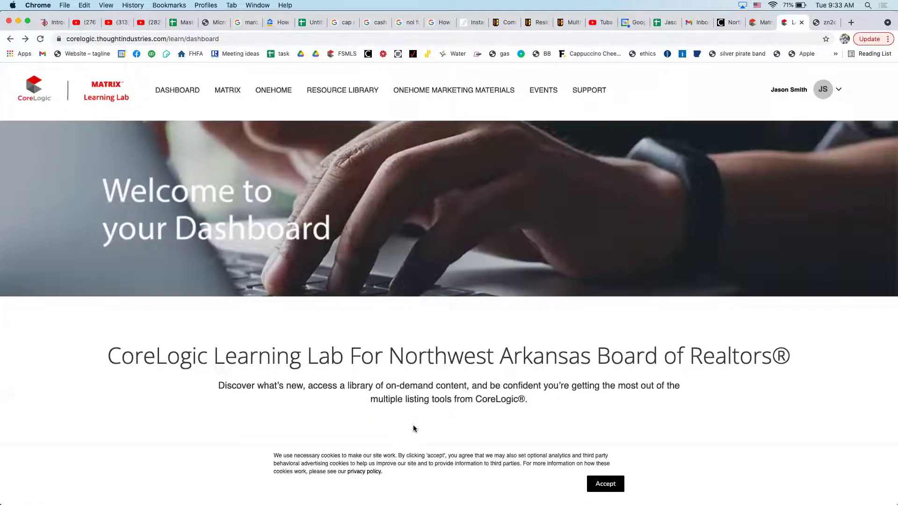
pyautogui.scroll(-15, 414, 428)
pyautogui.scroll(-5, 414, 428)
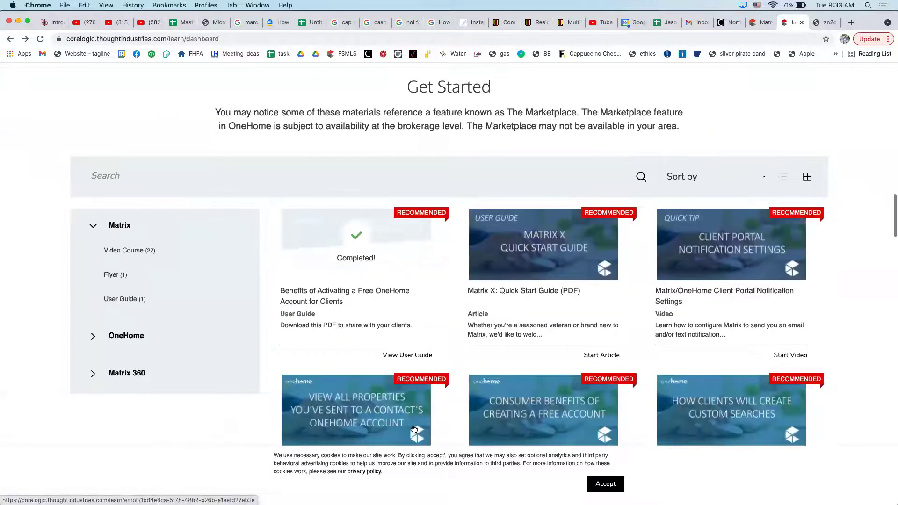
pyautogui.scroll(2, 414, 429)
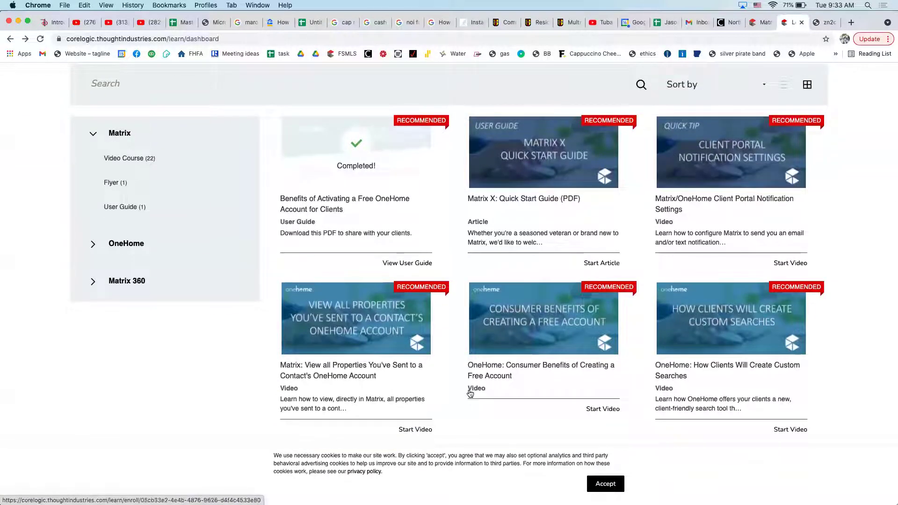
pyautogui.click(743, 165)
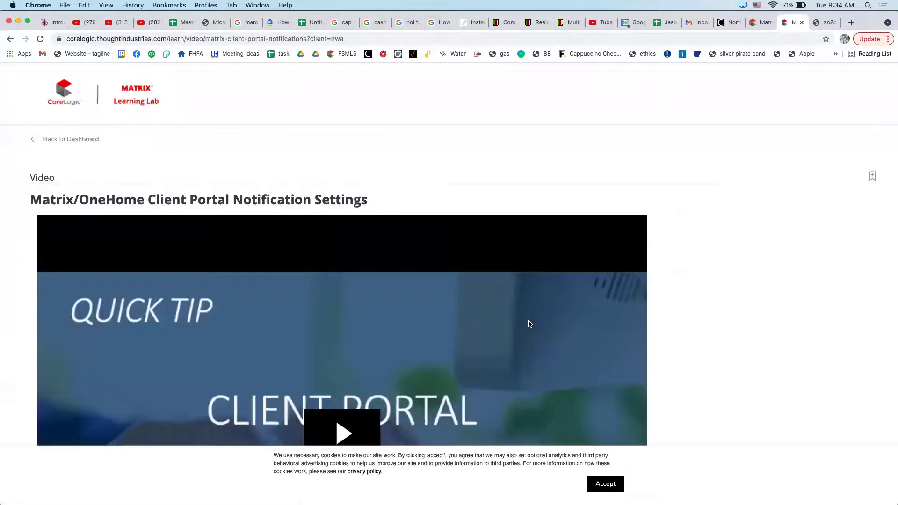
pyautogui.scroll(-5, 529, 324)
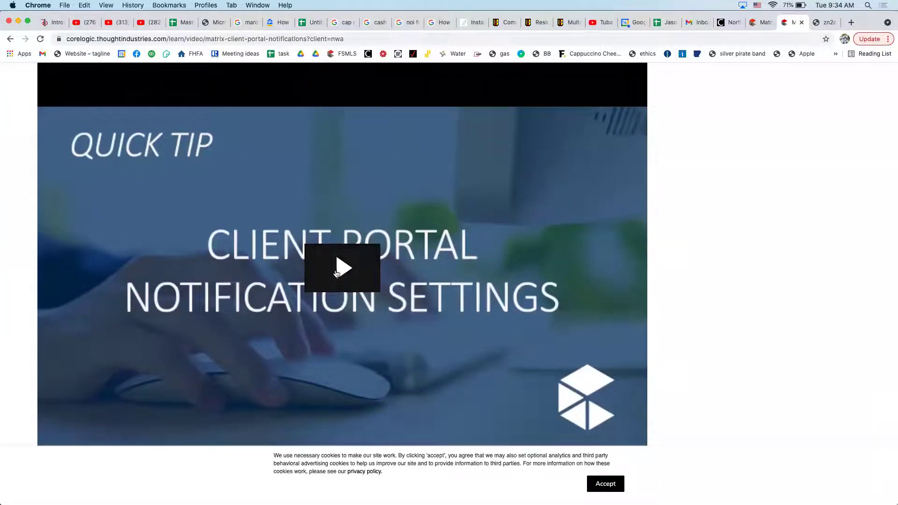
pyautogui.click(543, 275)
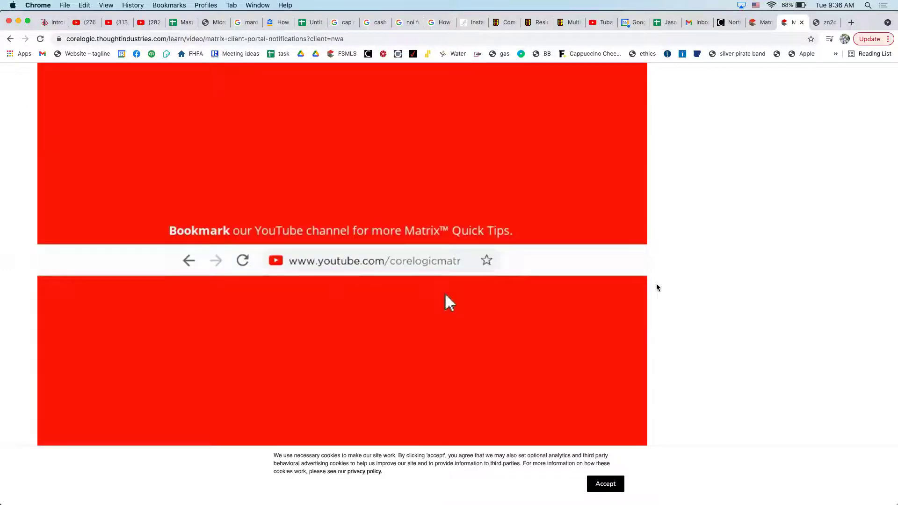
# Return to the My Matrix home page and move the meeting's participant video strip farther from the widgets
pyautogui.click(760, 22)
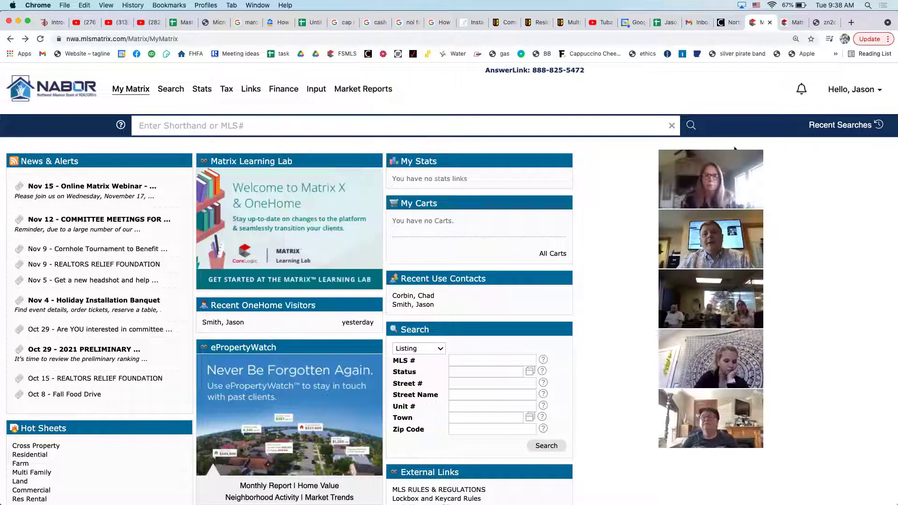
pyautogui.moveTo(778, 161); pyautogui.dragTo(777, 157)
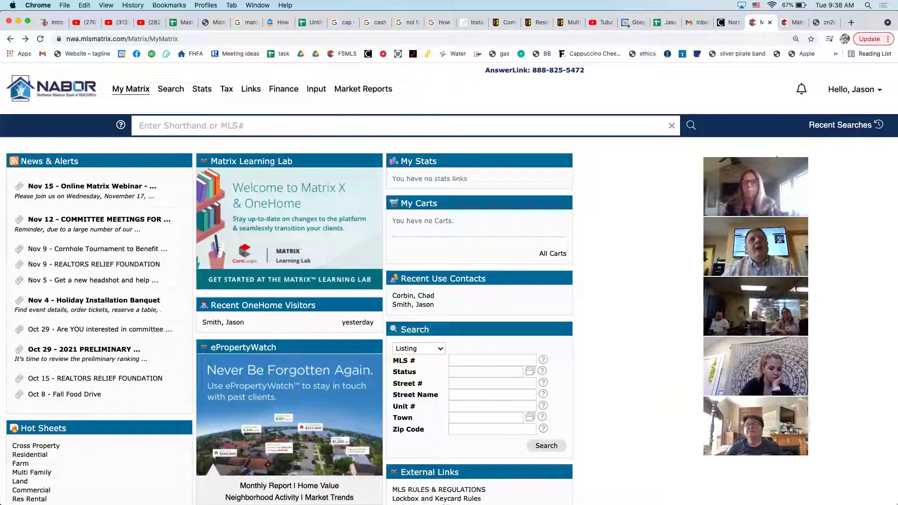